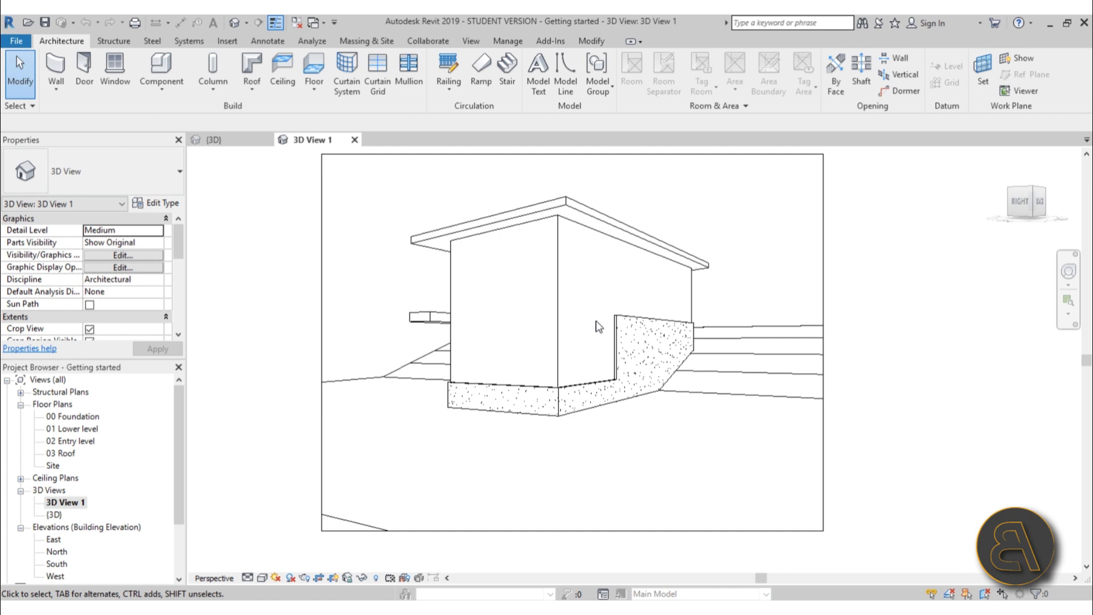
Open the 02 Entry level floor plan and centre the building outline and interior walls.
double_click(74, 441)
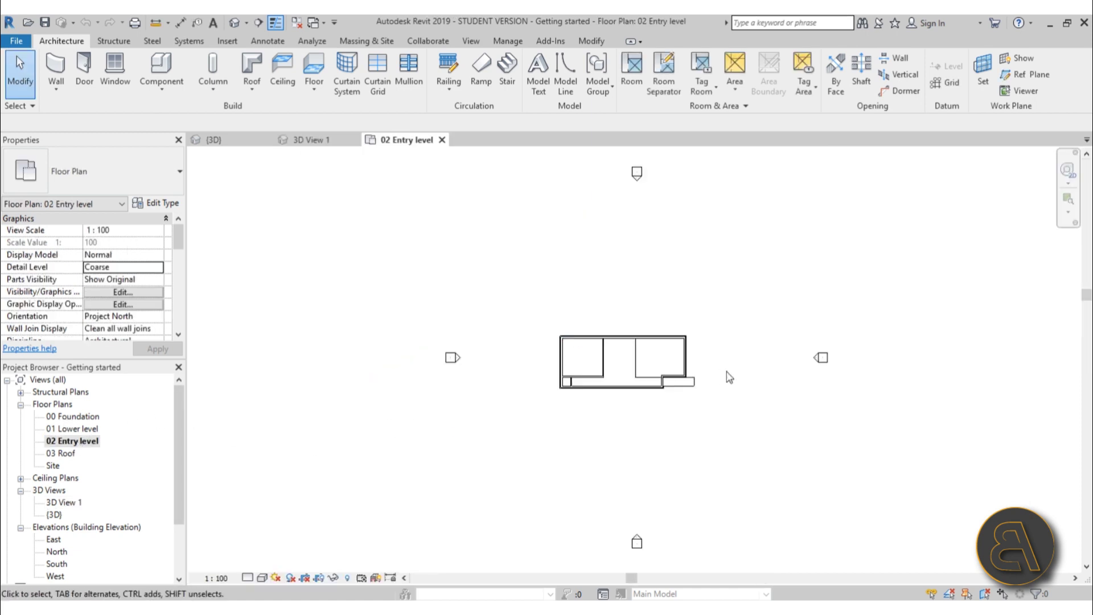
scroll(729, 377, up, 5)
middle_drag(563, 341, 594, 318)
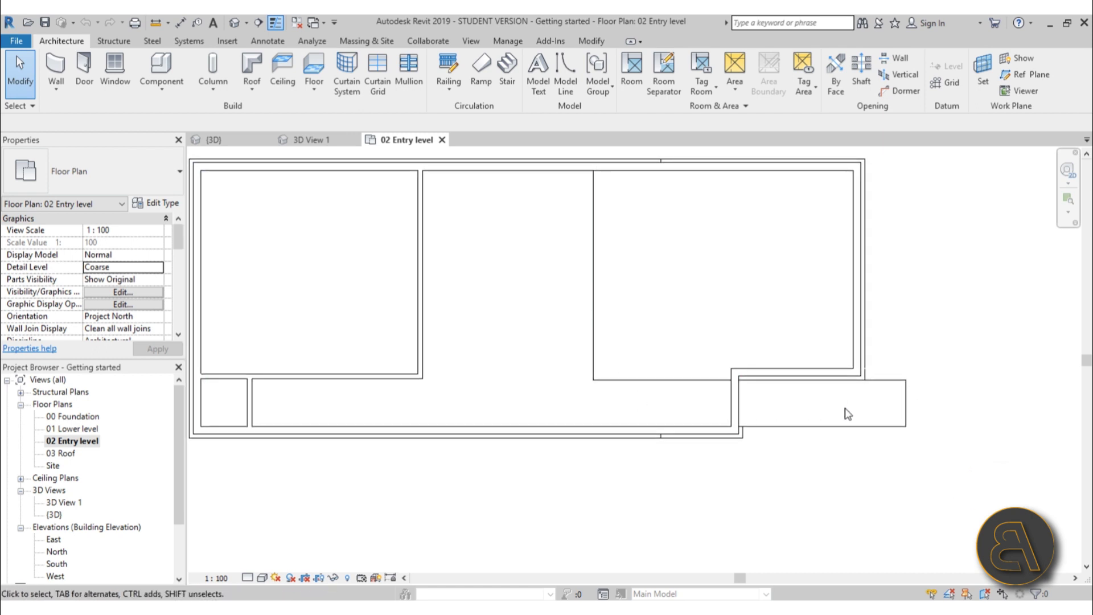
scroll(773, 413, down, 2)
middle_drag(564, 385, 552, 407)
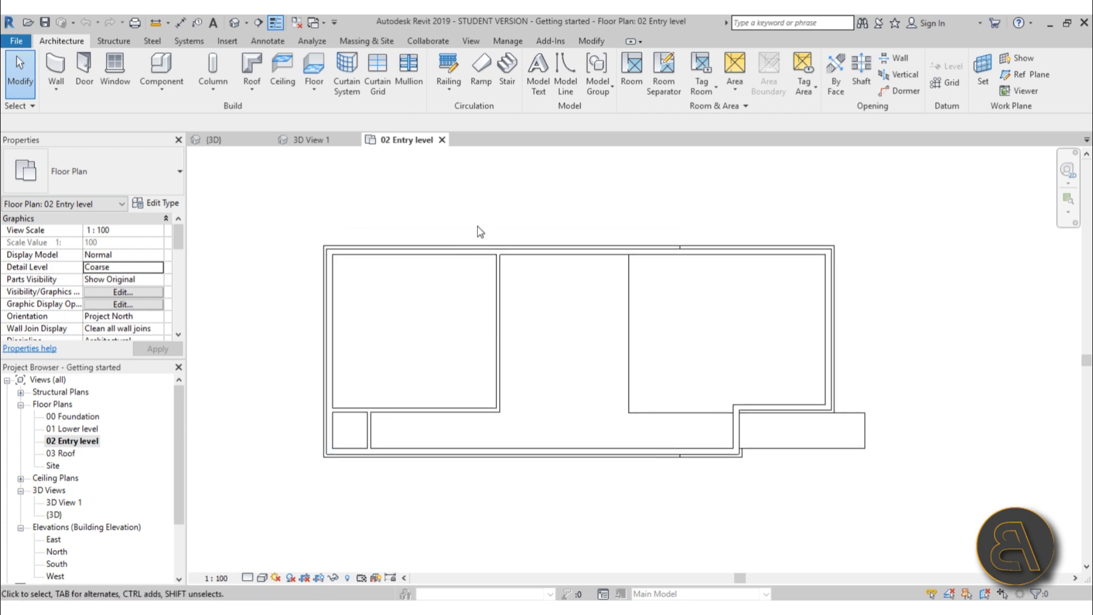
middle_drag(433, 340, 436, 322)
middle_drag(542, 323, 529, 325)
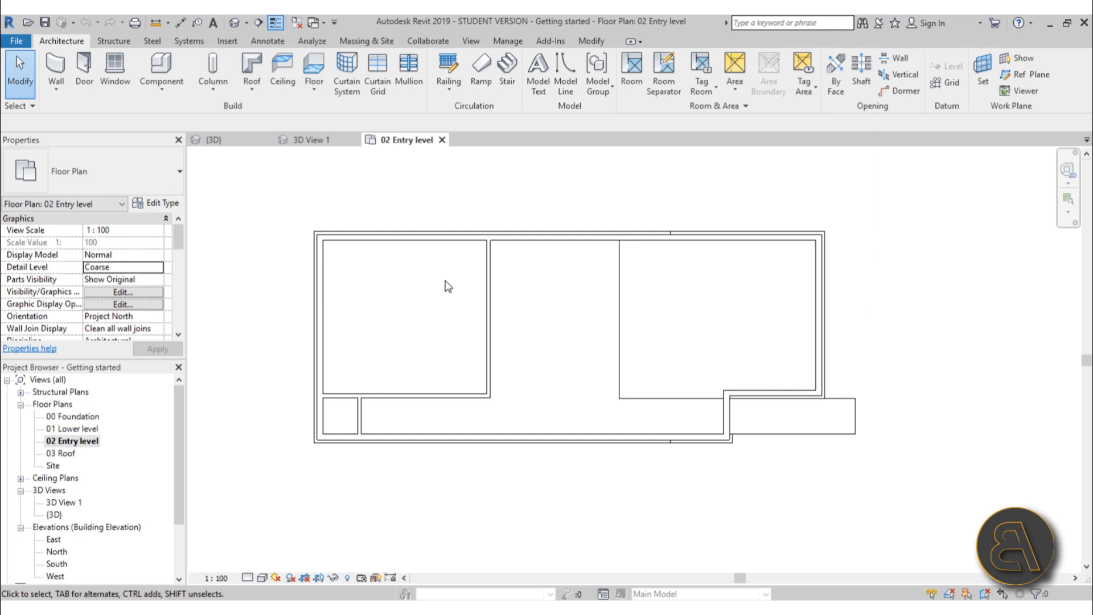
Place a flipped M_Single-Flush 0864 x 2134mm door near the bottom of the upper-left room's right wall.
click(85, 74)
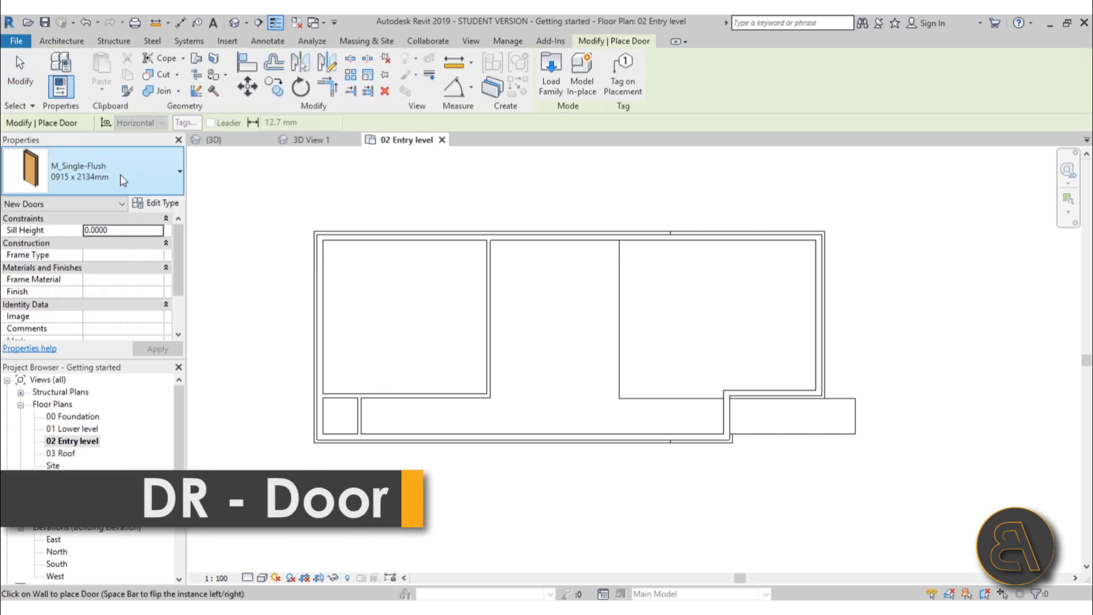
click(109, 178)
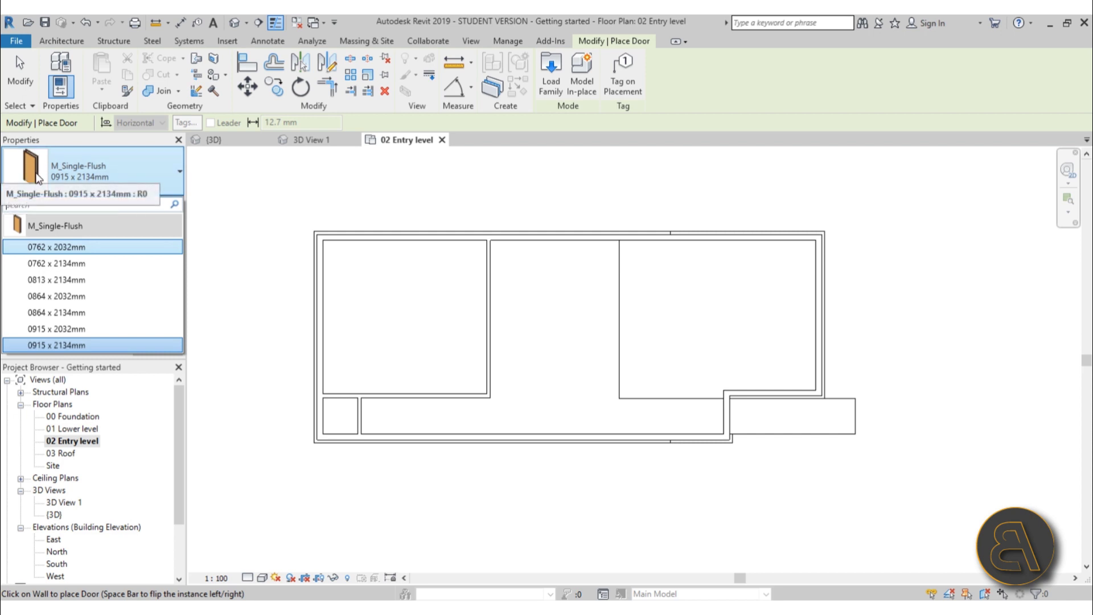
scroll(478, 370, up, 2)
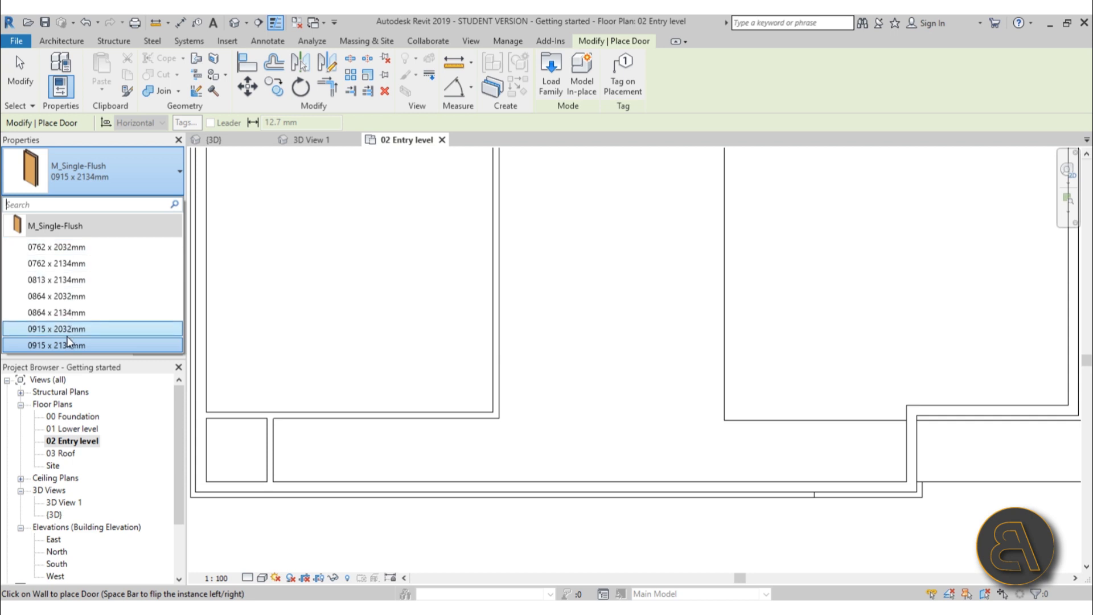
click(56, 312)
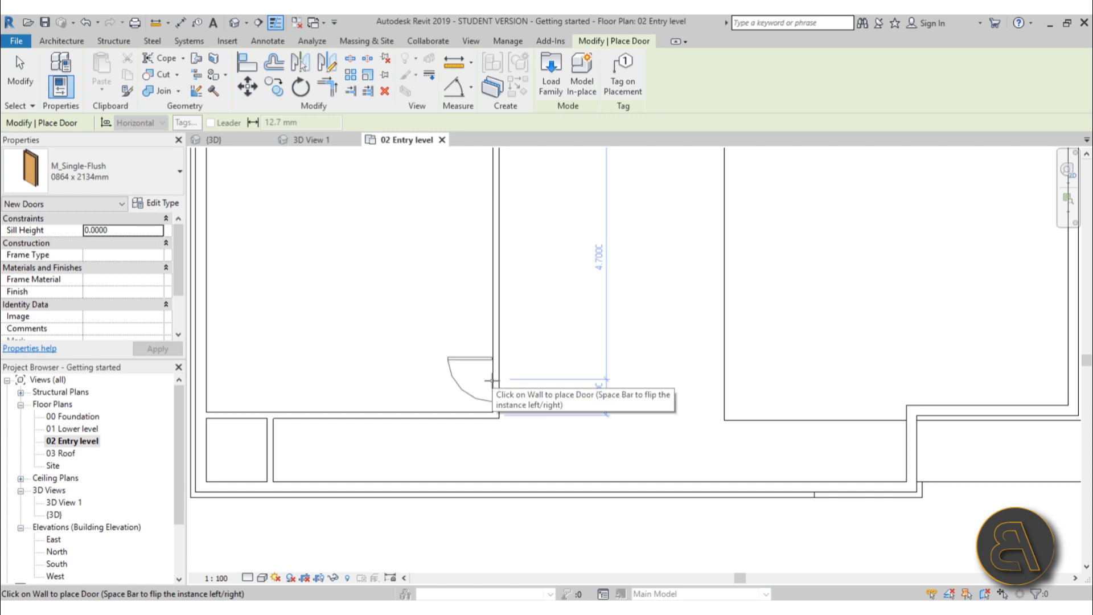
key(space)
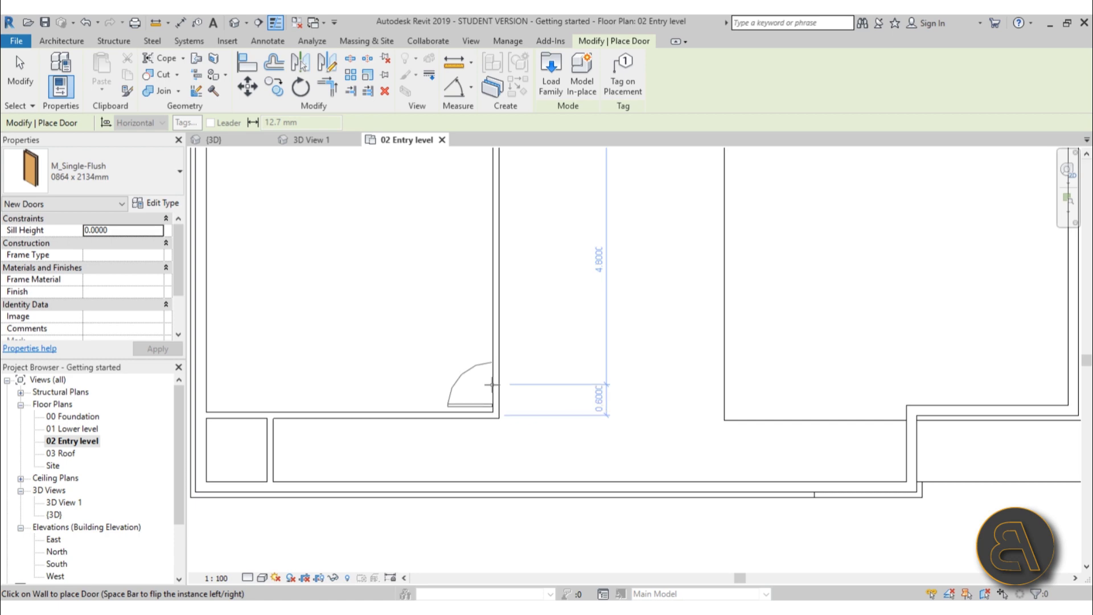
click(492, 384)
key(Escape)
scroll(463, 333, up, 2)
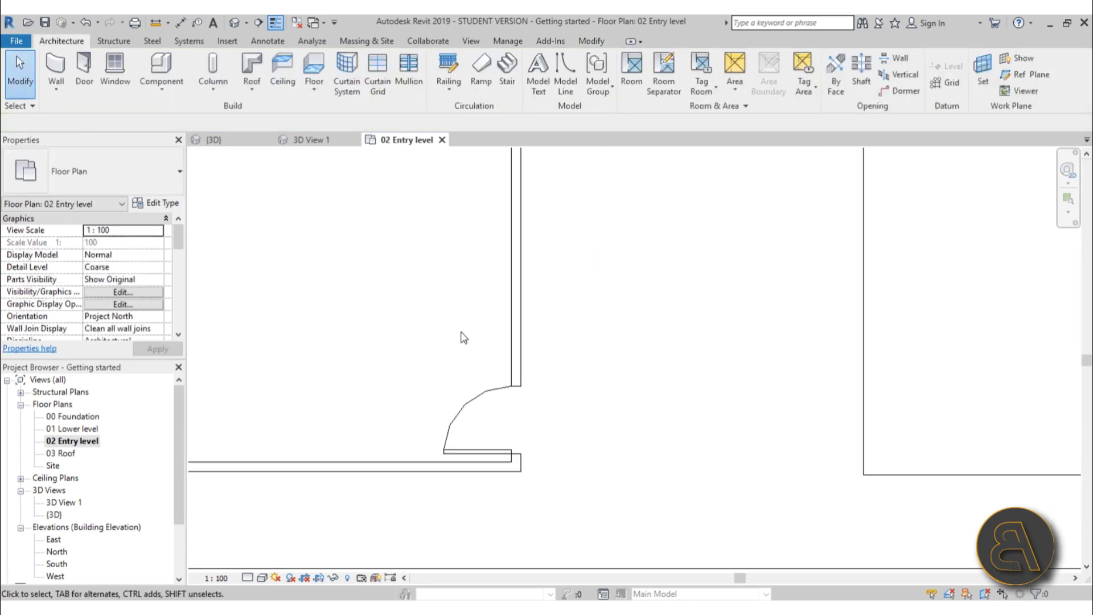
click(487, 399)
middle_drag(617, 447, 591, 380)
drag(473, 328, 451, 424)
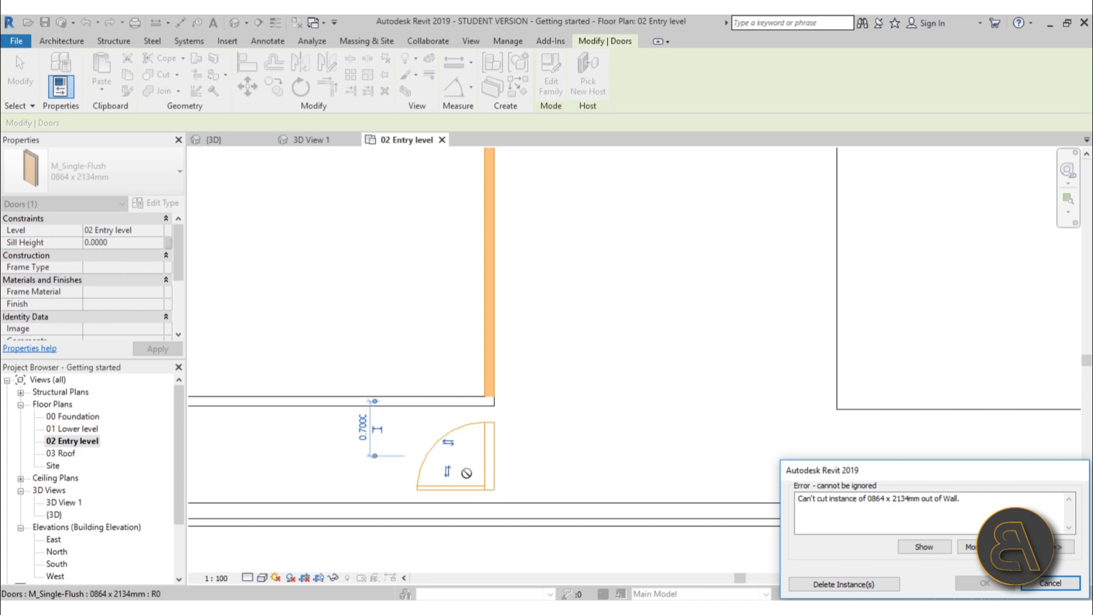
click(1052, 586)
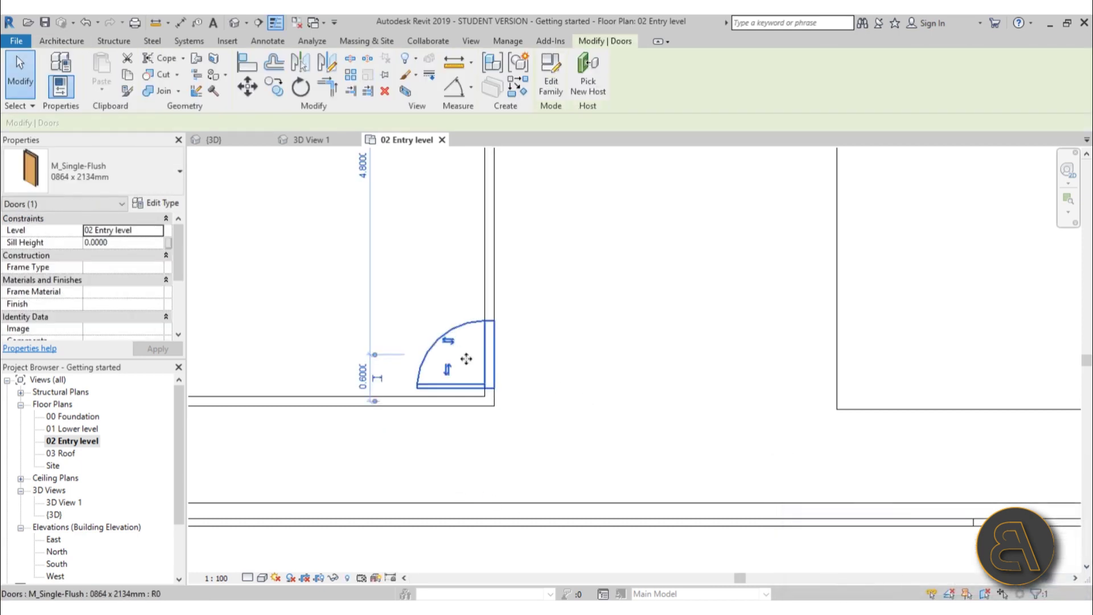
click(449, 370)
click(448, 370)
click(448, 341)
click(516, 341)
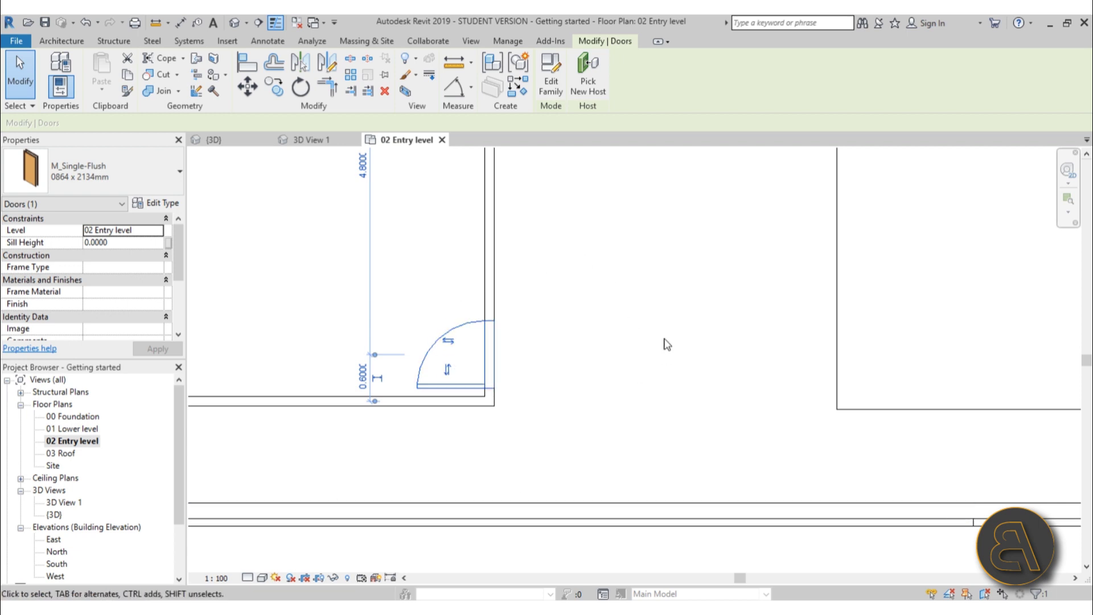
scroll(663, 344, down, 3)
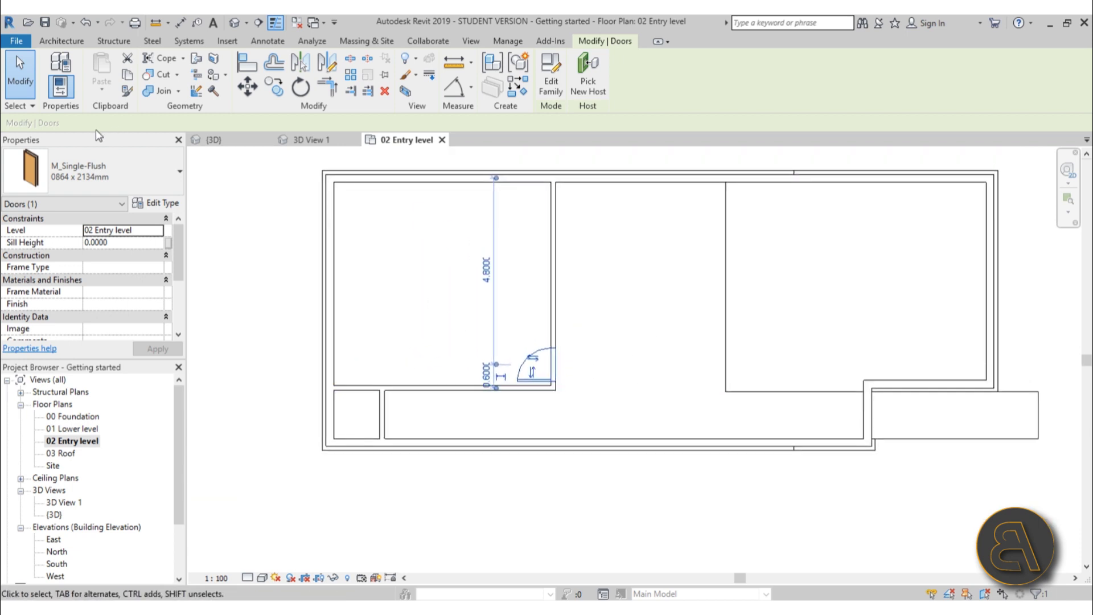
click(74, 168)
click(66, 44)
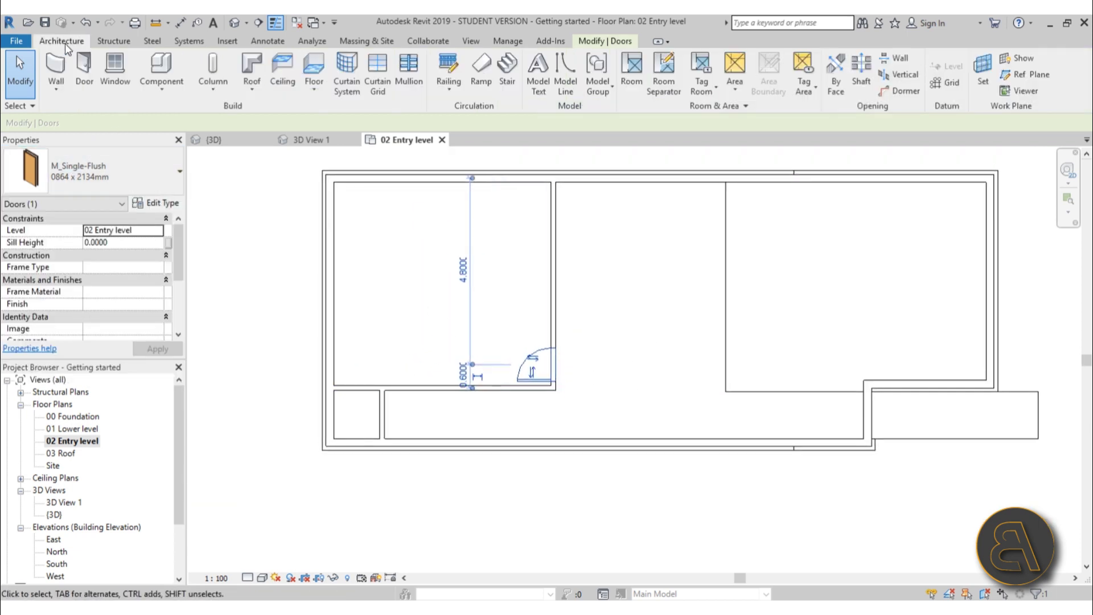
Place a 0762 x 2032mm door in the small lower-left room's right wall.
click(84, 72)
scroll(399, 390, up, 3)
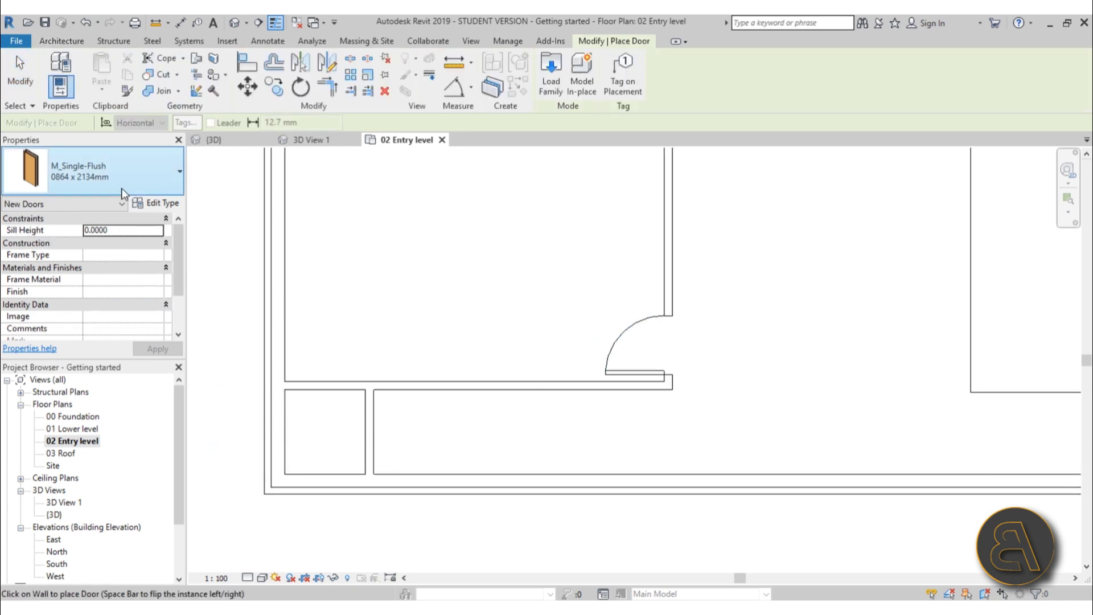
click(137, 176)
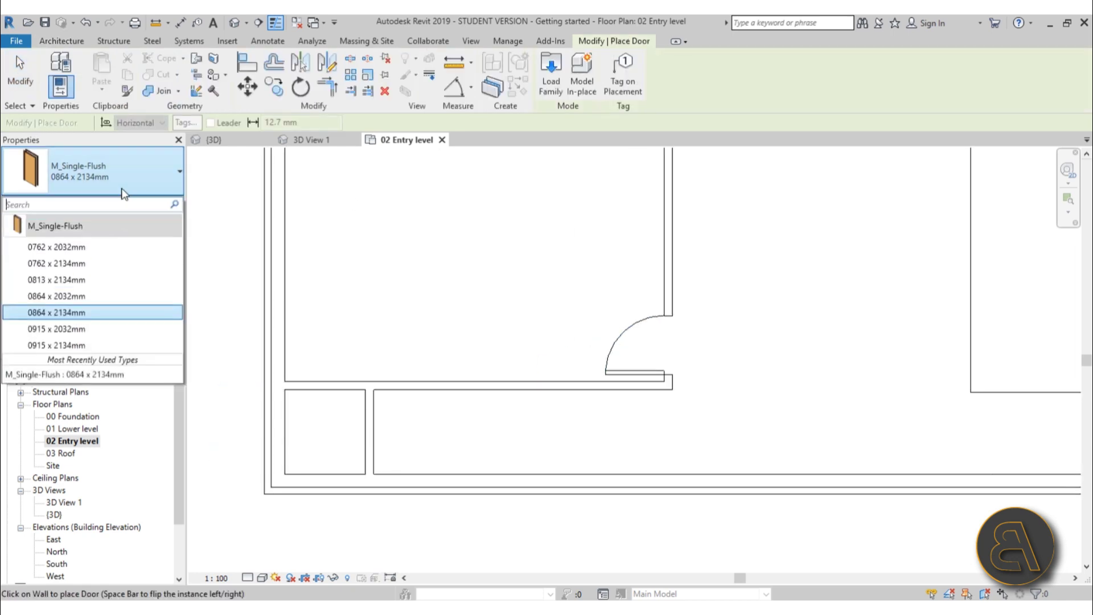
click(91, 247)
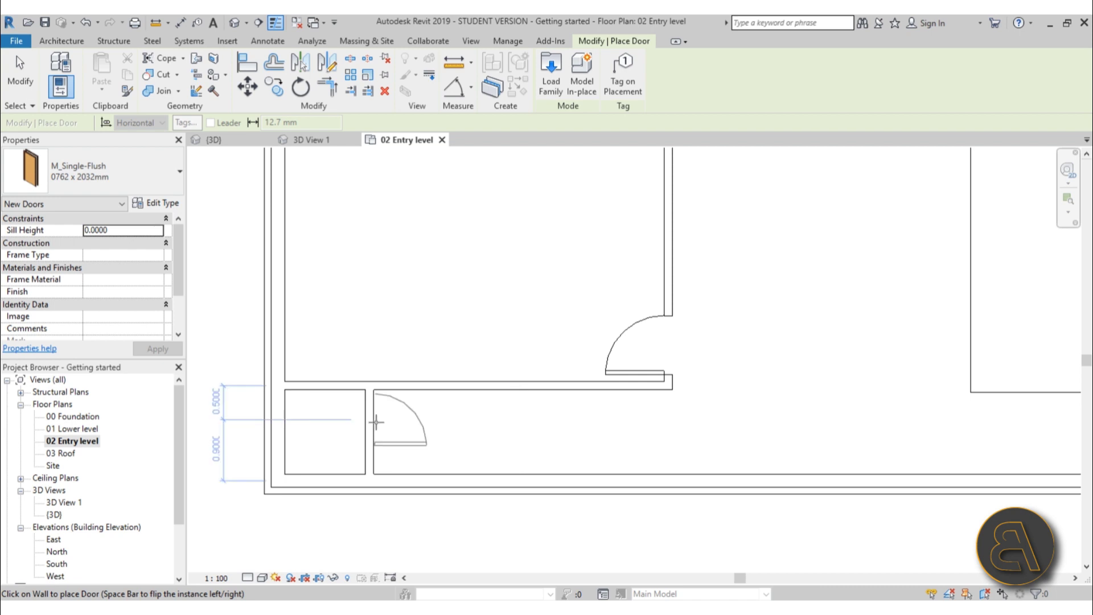
scroll(435, 288, down, 3)
click(399, 390)
key(Escape)
key(Escape)
Check the new door, reposition the plan view, and restart the Door tool.
click(412, 393)
click(582, 367)
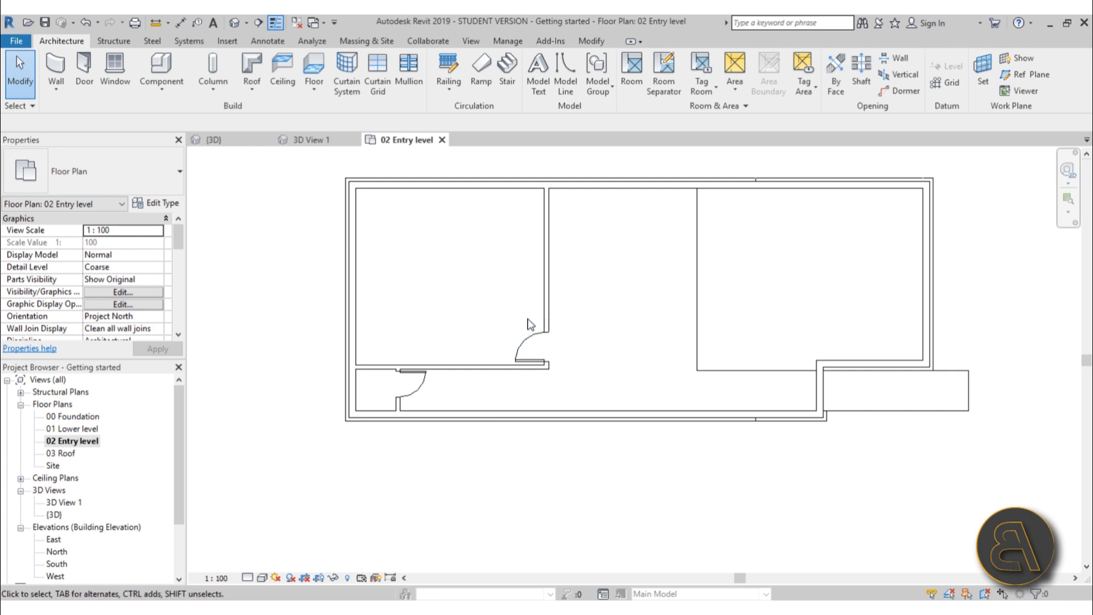
scroll(638, 257, down, 2)
middle_drag(640, 259, 589, 367)
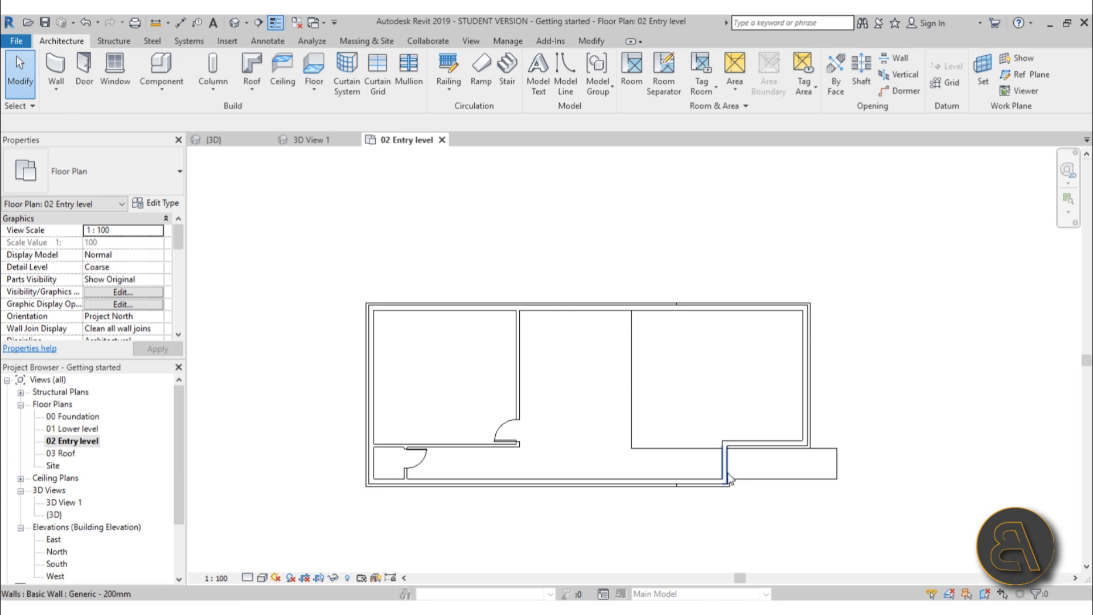
middle_drag(804, 473, 764, 449)
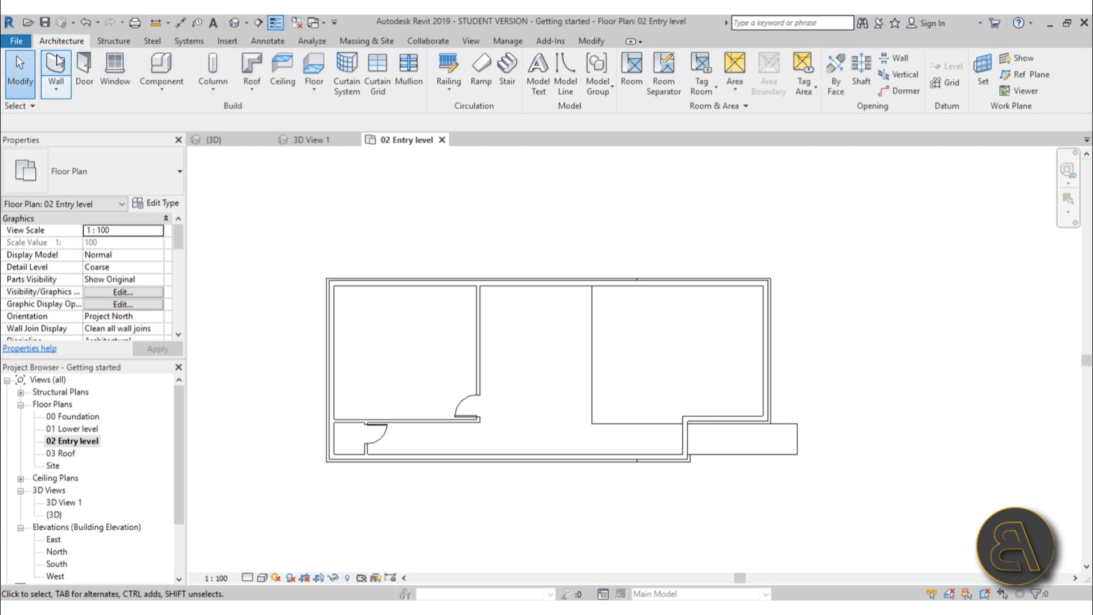
click(84, 76)
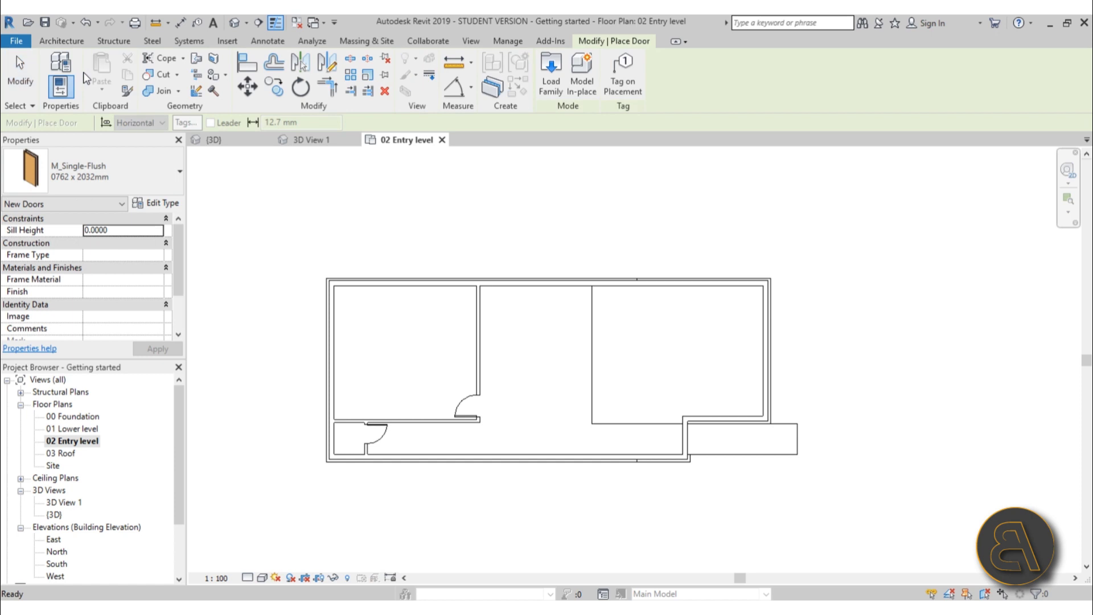
Open Load Family and preview the metric door families in the Doors folder.
click(552, 86)
drag(565, 219, 431, 184)
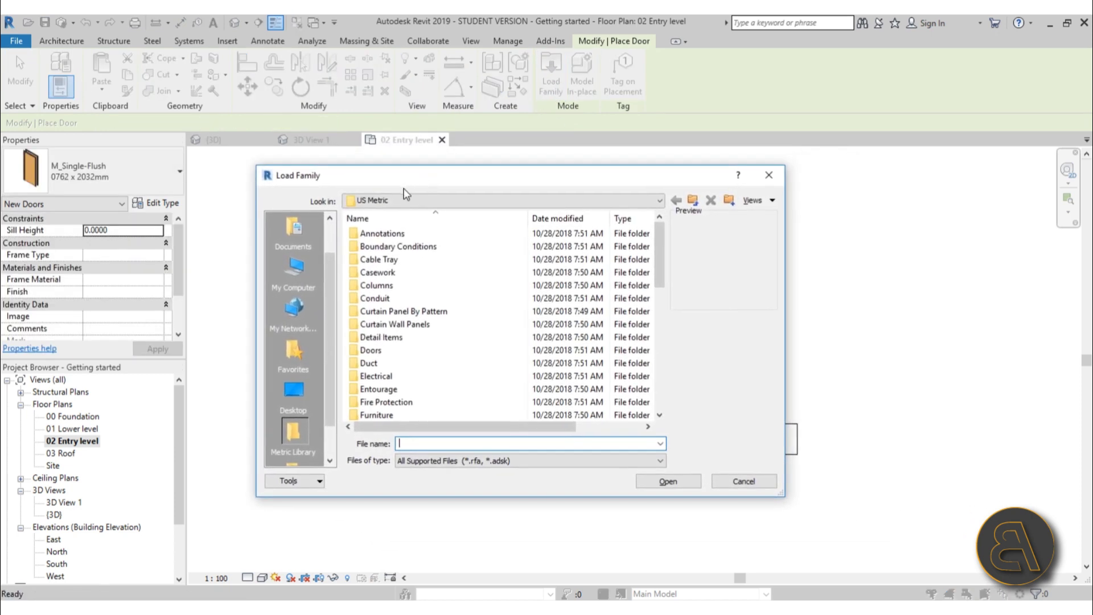
double_click(373, 351)
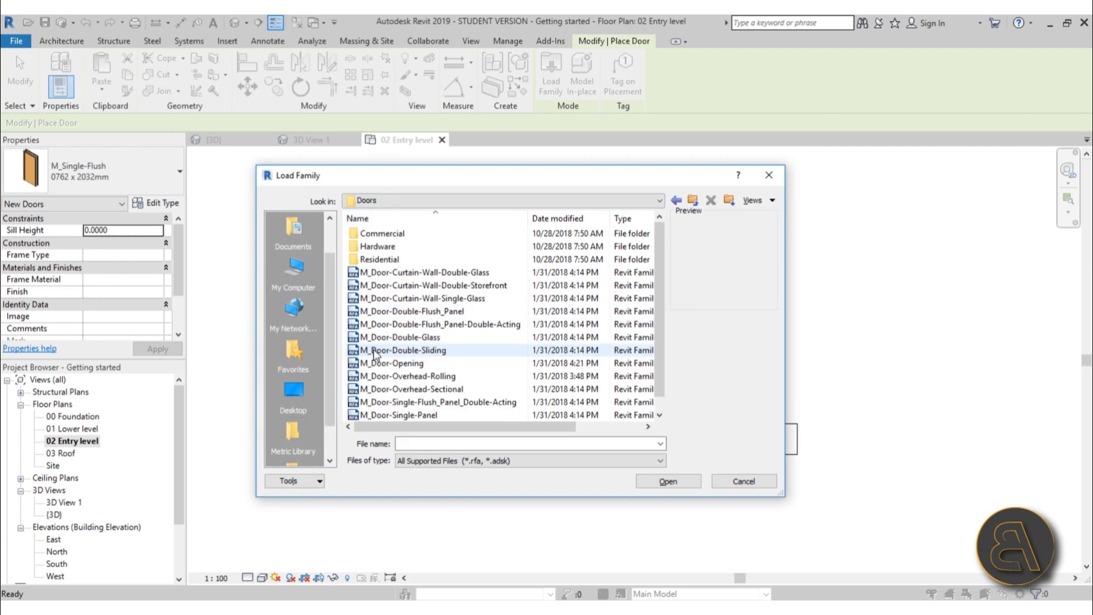
click(402, 286)
click(407, 300)
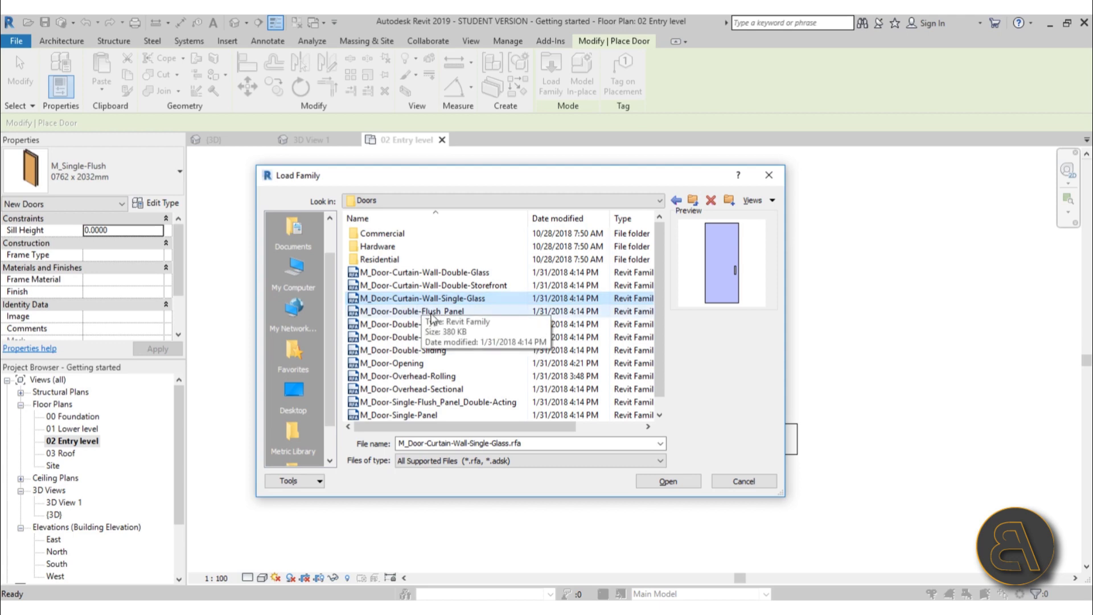
scroll(468, 310, down, 1)
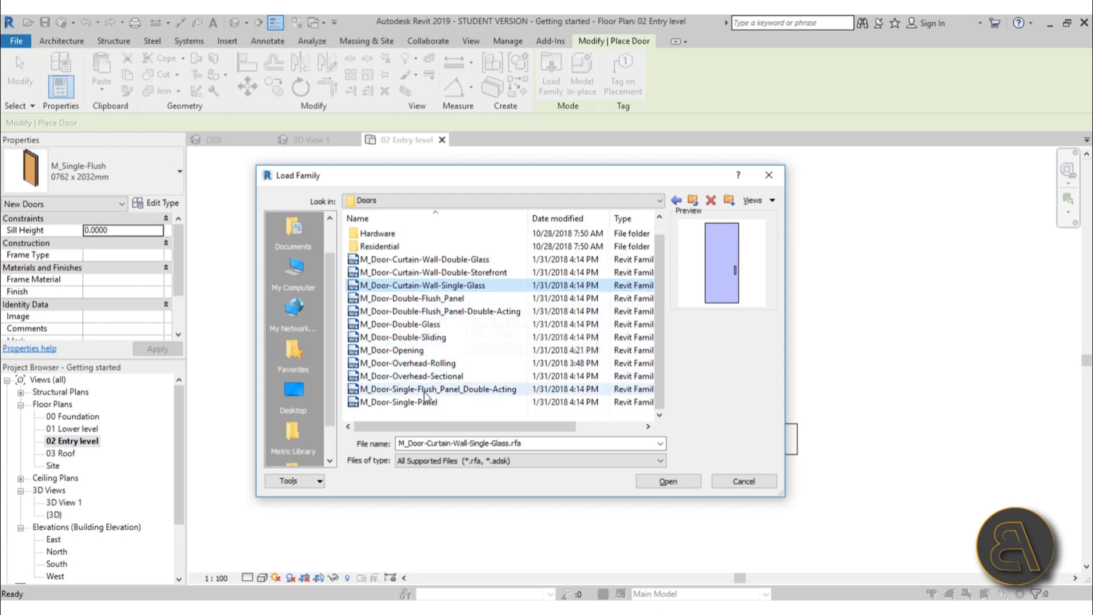
click(409, 402)
click(410, 389)
click(410, 376)
click(410, 363)
click(409, 350)
click(408, 337)
click(406, 324)
click(405, 314)
click(402, 324)
click(399, 338)
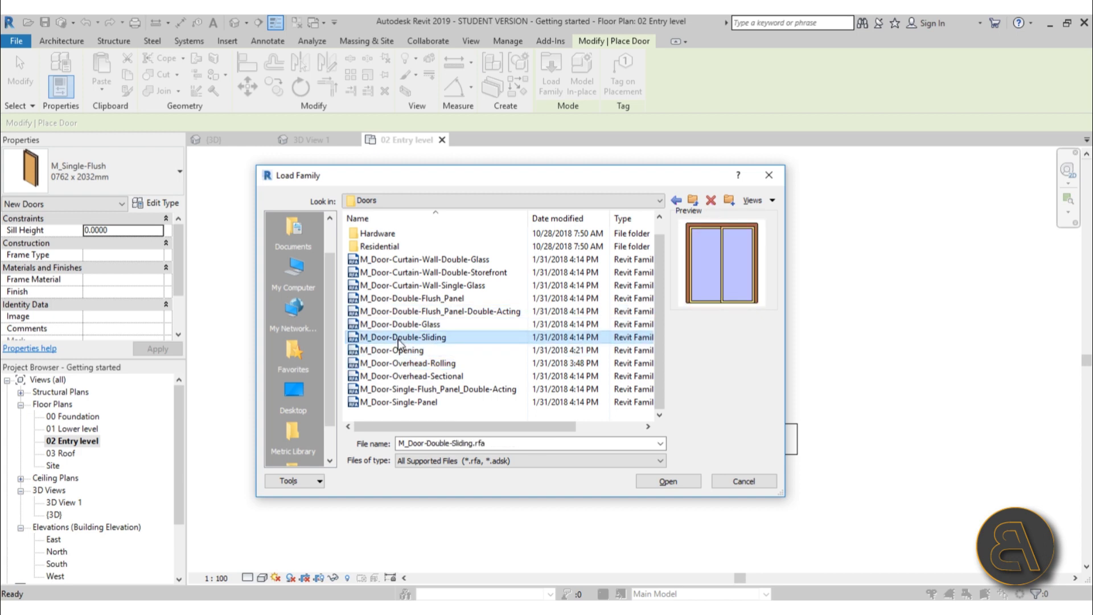
Select the Residential Double-Full Glass and Single-Entry-Half Arch Glass exterior doors and open them.
double_click(380, 246)
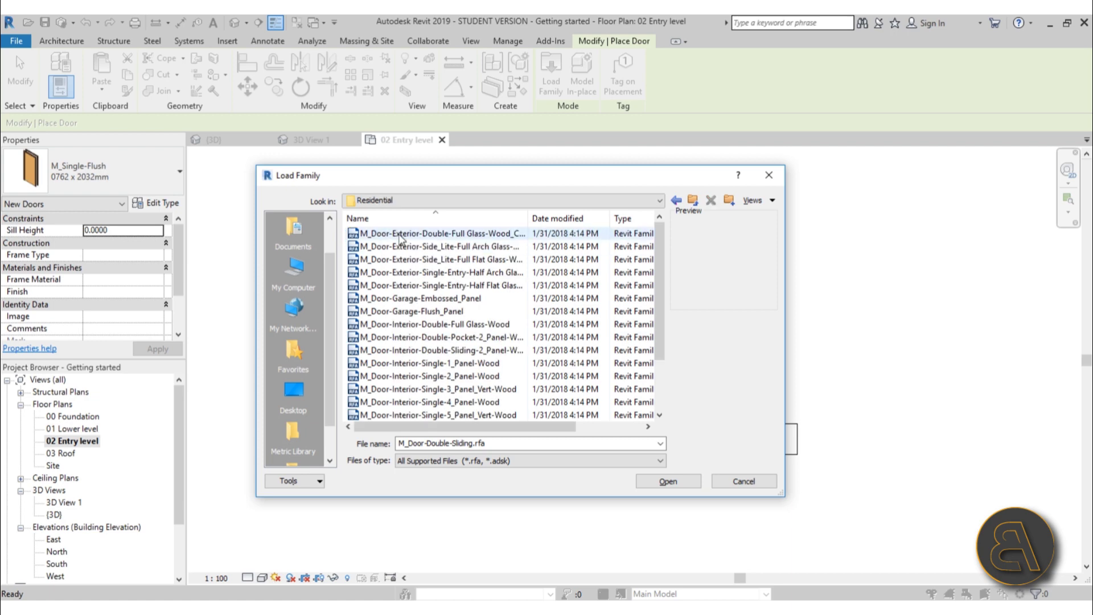
click(399, 233)
click(396, 248)
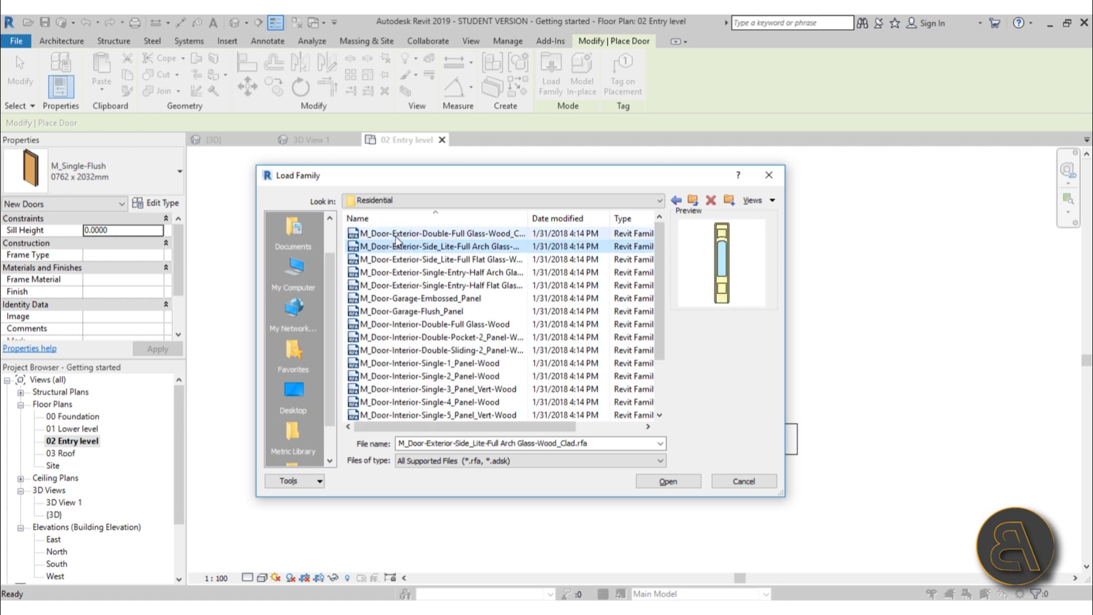
click(394, 233)
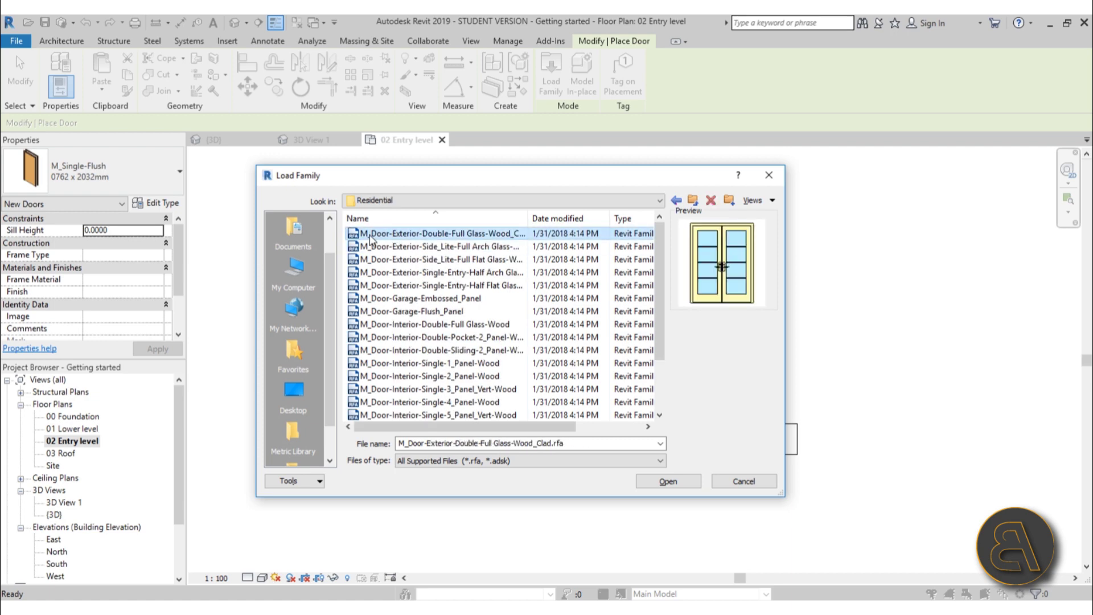
click(409, 260)
click(410, 273)
click(410, 285)
click(406, 274)
click(410, 246)
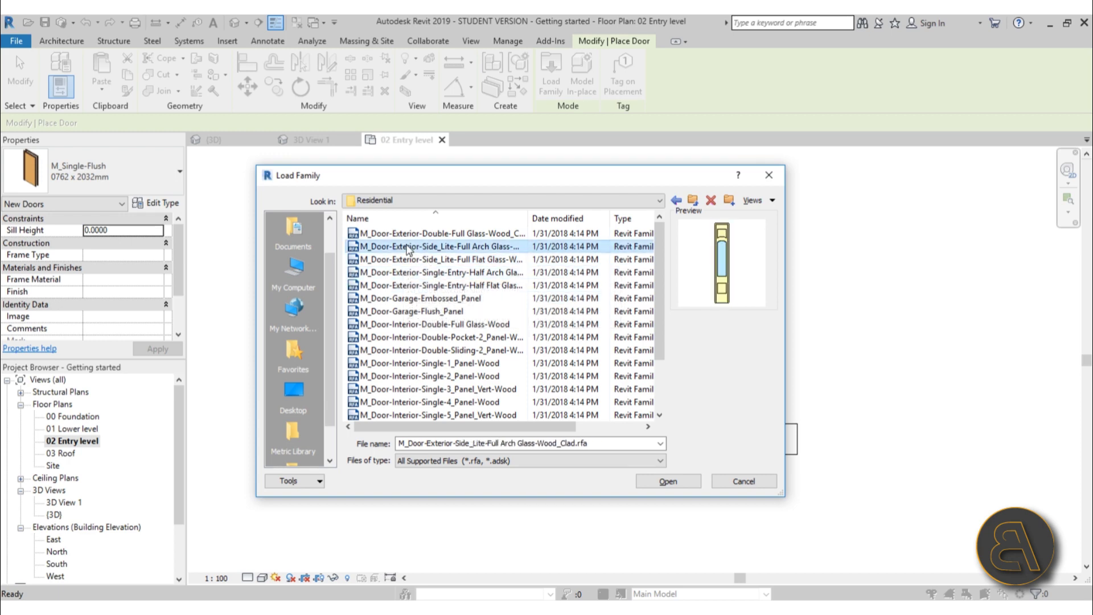
click(412, 234)
click(412, 273)
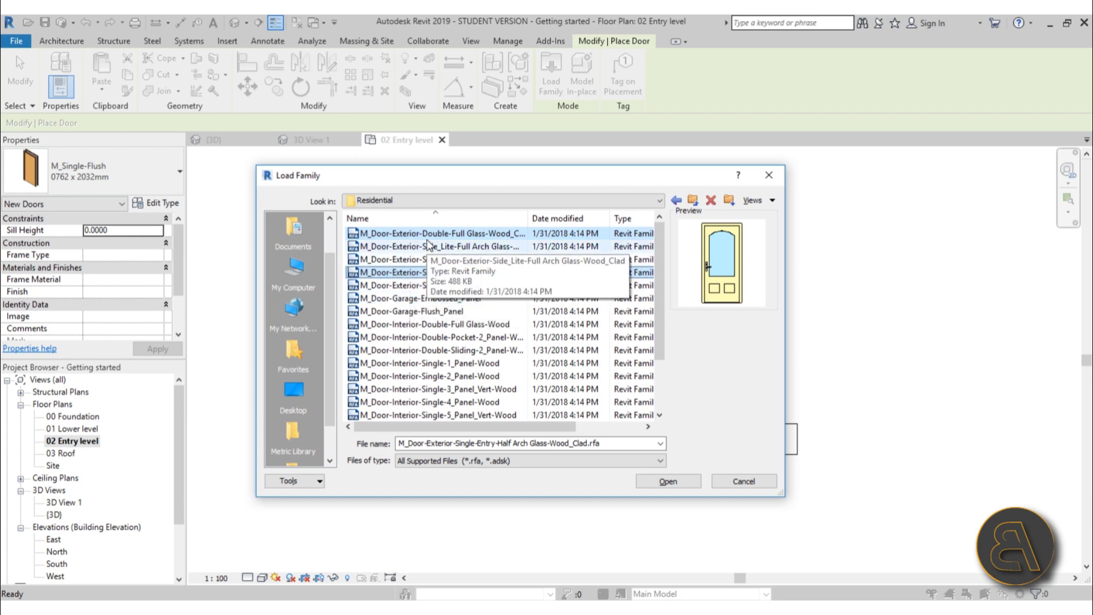
click(671, 486)
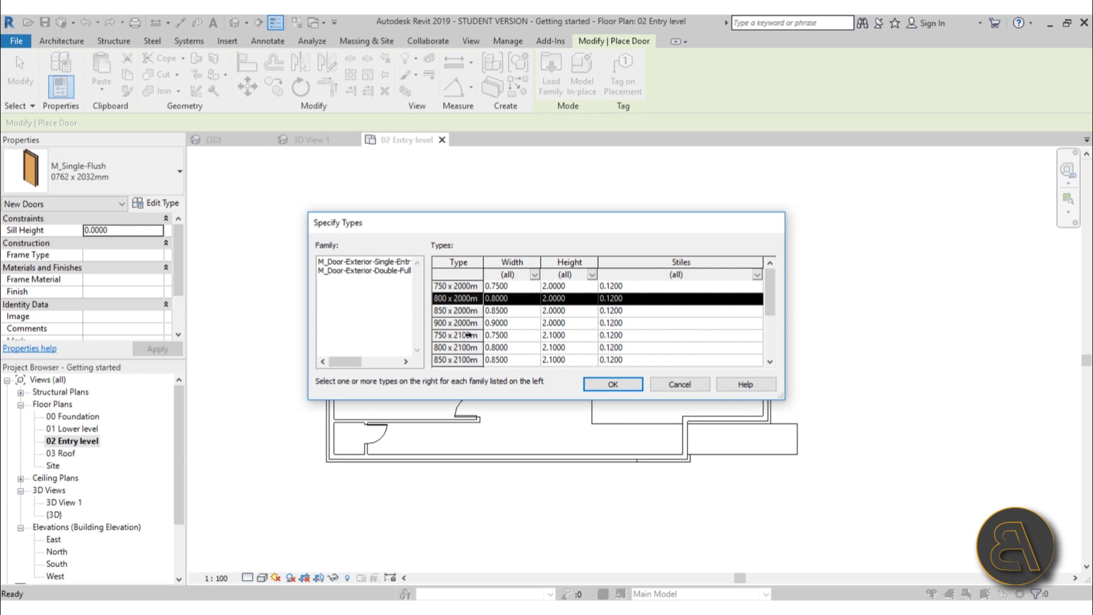
Load every door type from 750 x 2000mm through 900 x 2400mm, accepting the large-number warning.
scroll(467, 326, down, 3)
scroll(466, 336, up, 3)
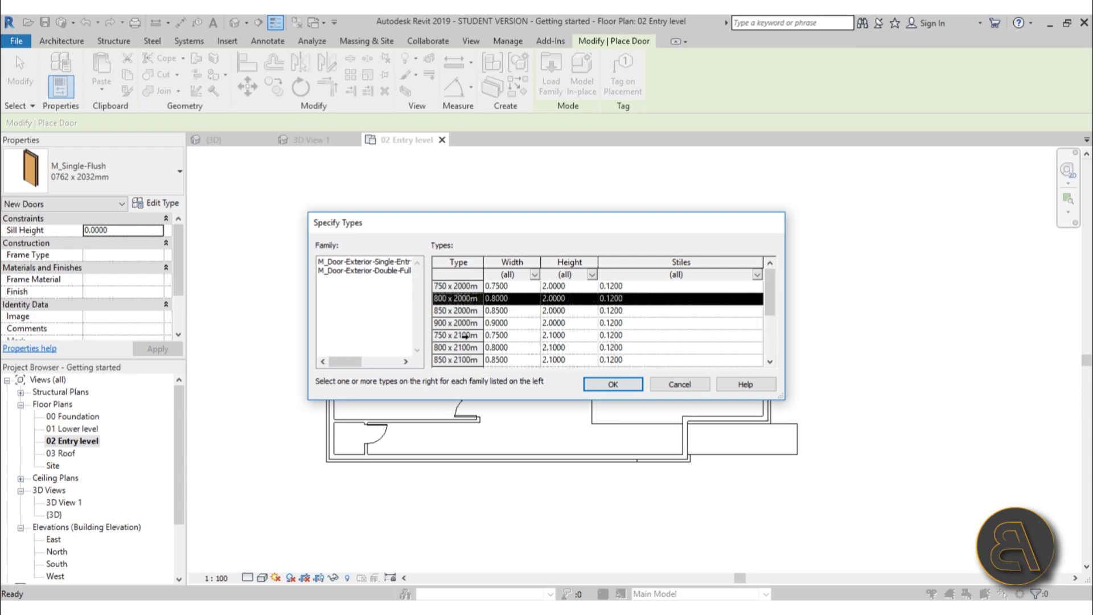
click(455, 286)
scroll(458, 335, down, 3)
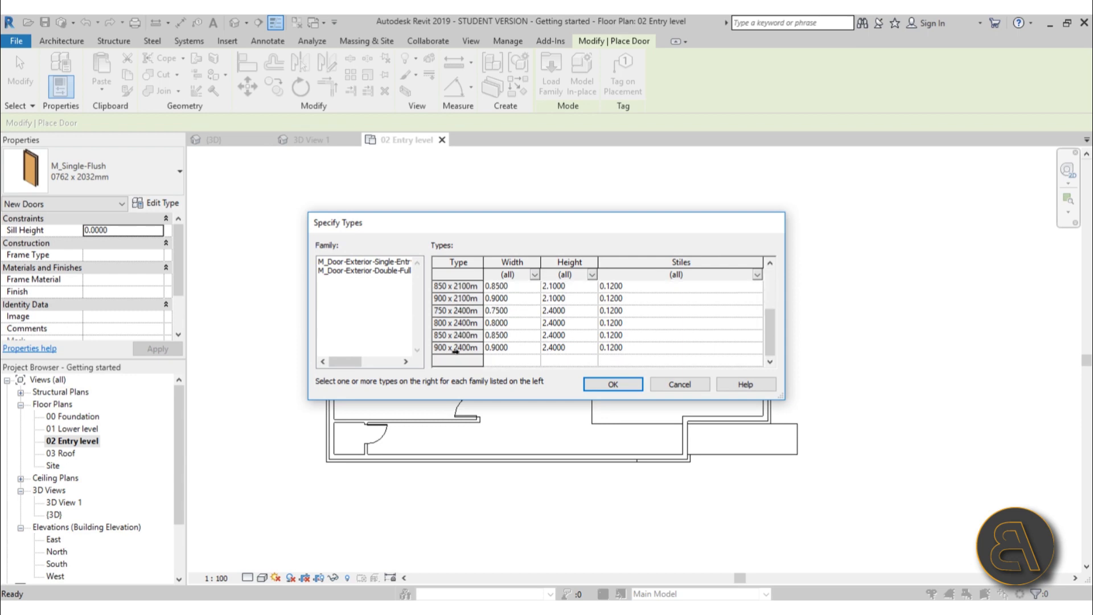
shift+click(455, 347)
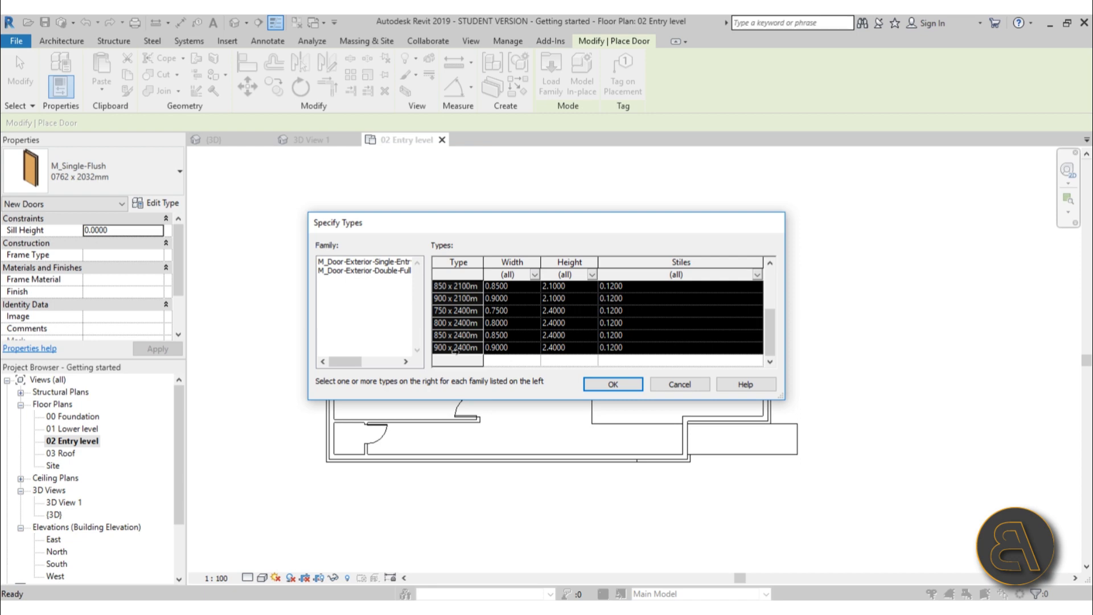
click(616, 385)
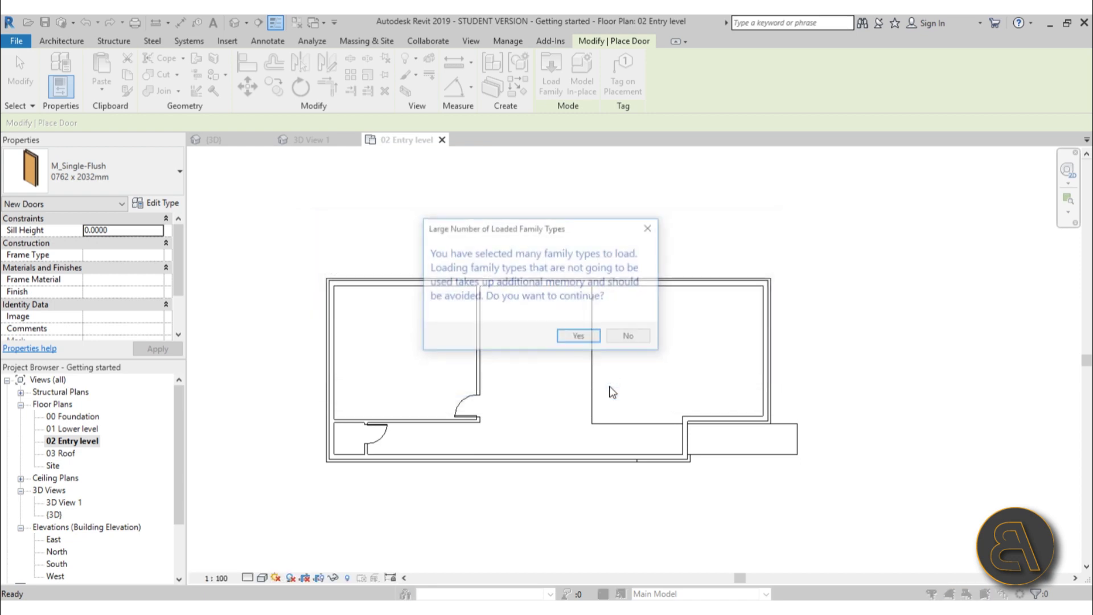
click(578, 337)
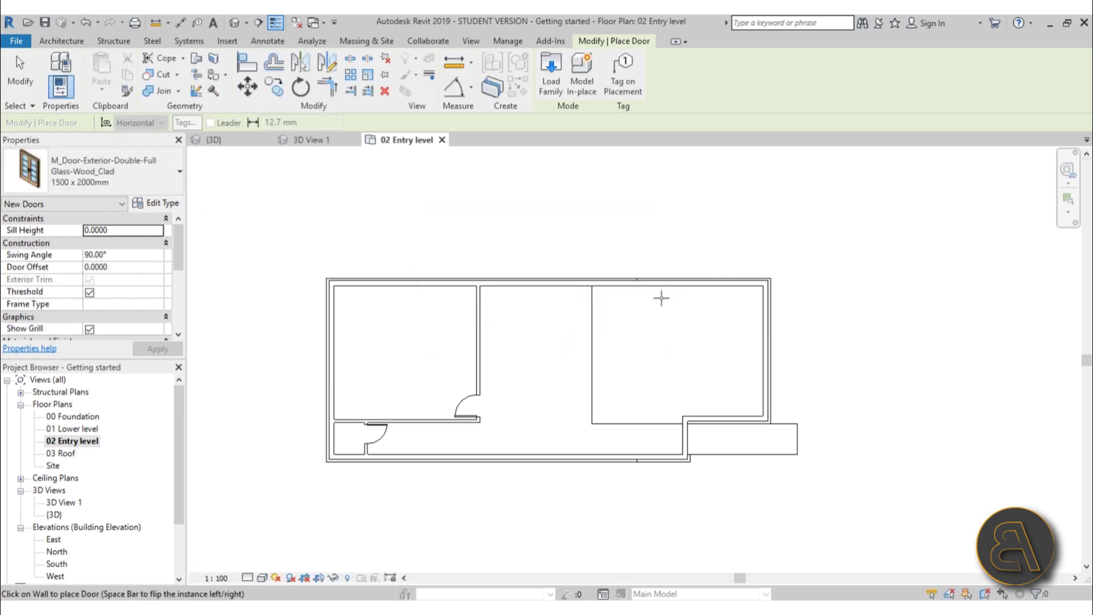
Place a 1500 x 2000mm double full-glass door in the top exterior wall.
click(83, 173)
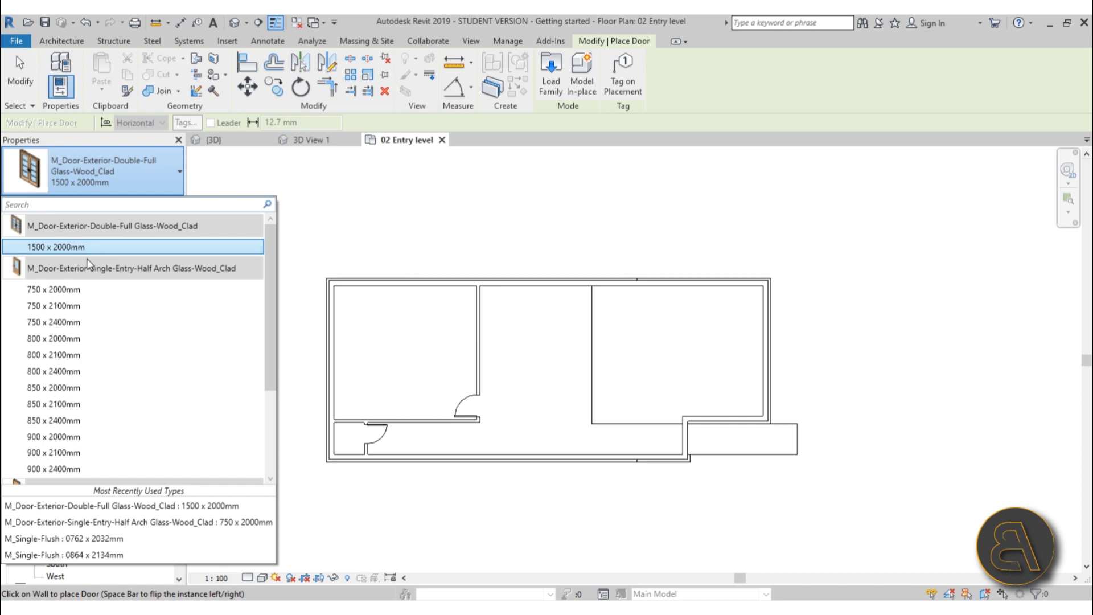
click(85, 247)
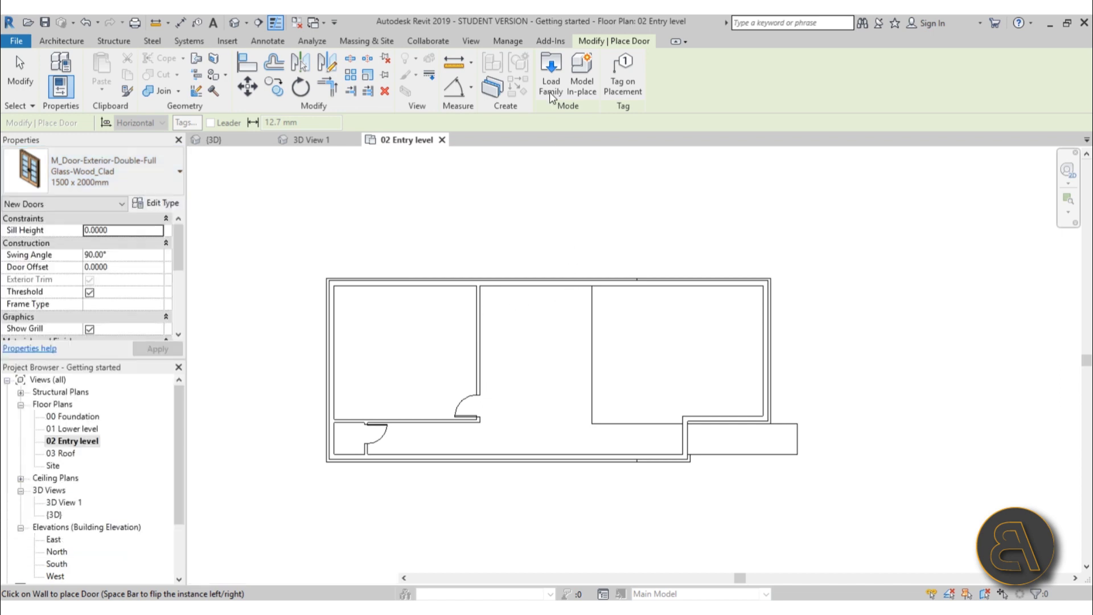
scroll(561, 281, up, 4)
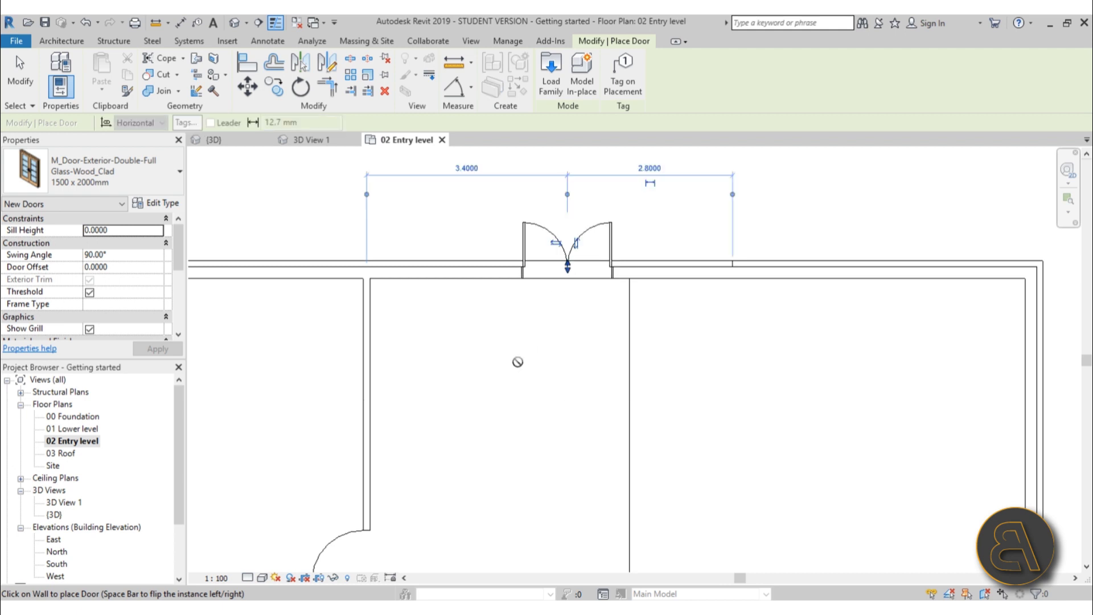
scroll(514, 360, down, 5)
scroll(337, 216, up, 3)
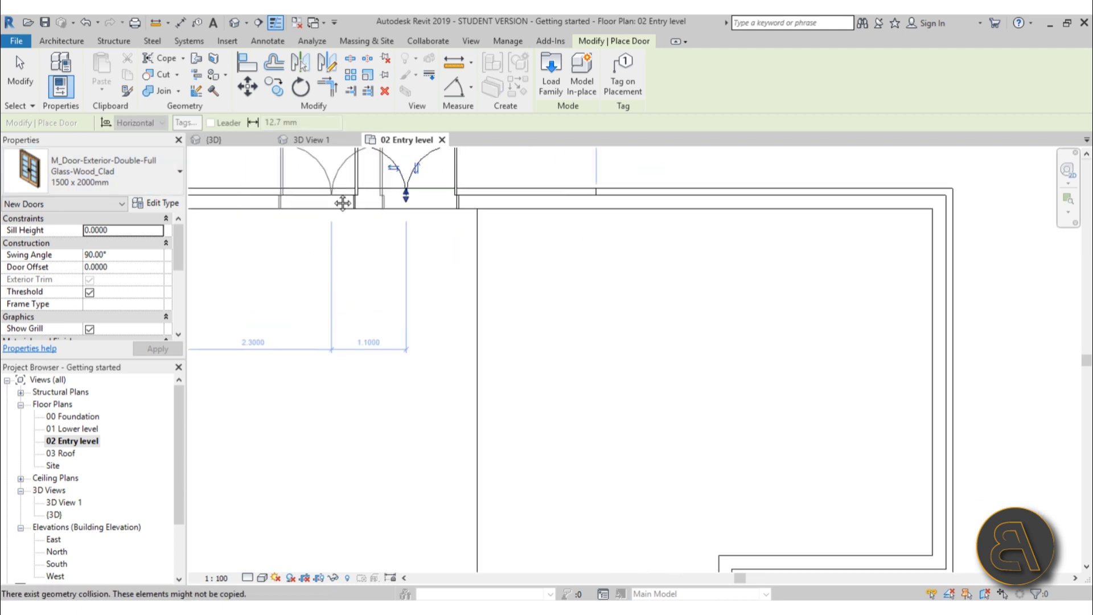
click(364, 191)
click(26, 83)
Set the double door to swing outward and swap its hinge side.
click(396, 320)
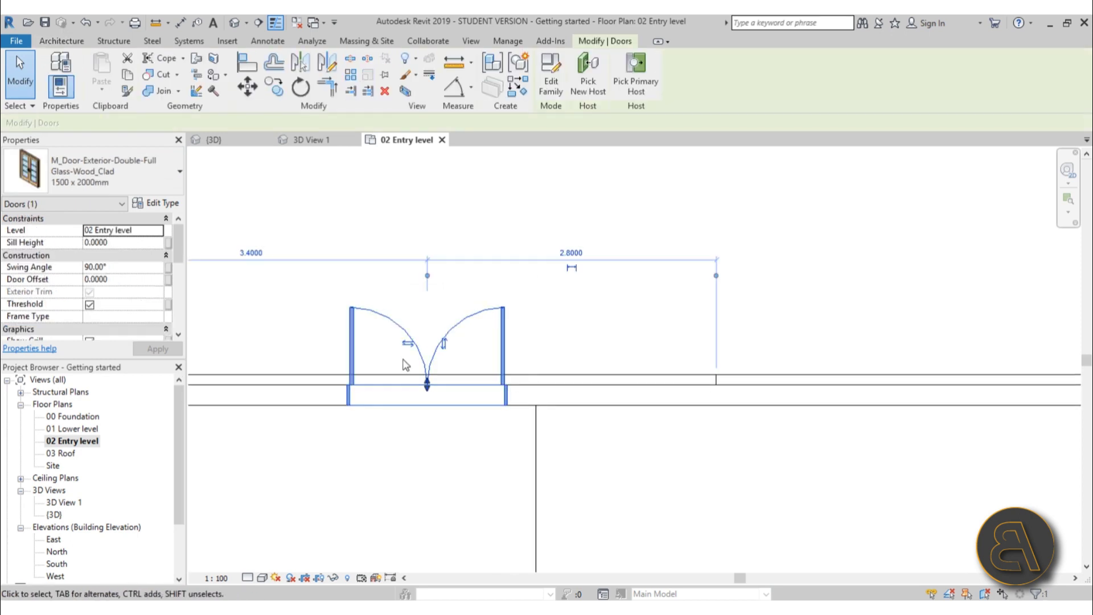
click(444, 345)
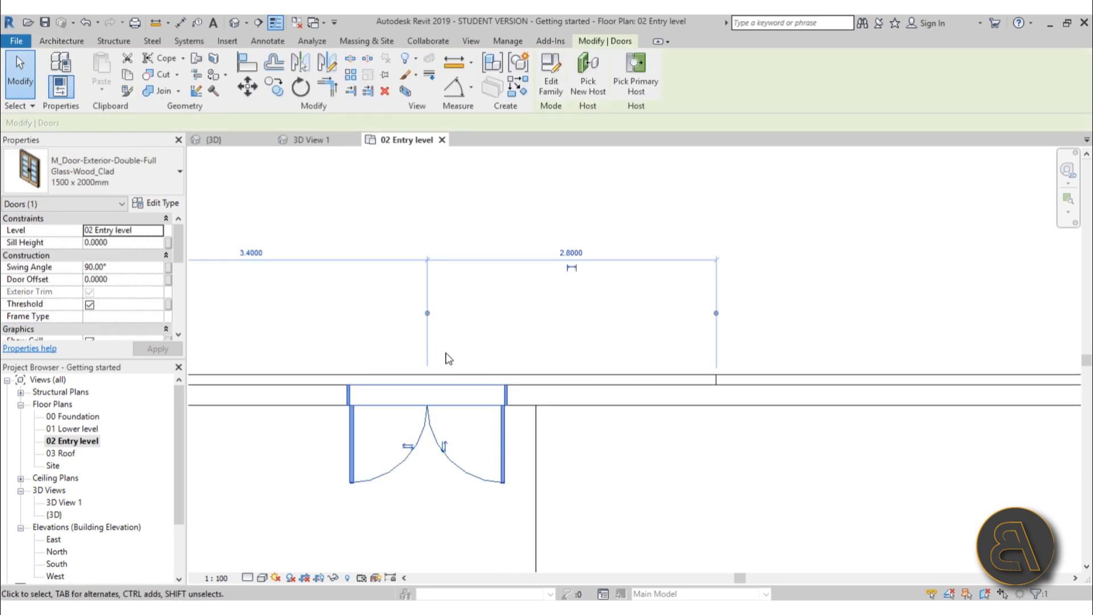
click(444, 446)
click(447, 343)
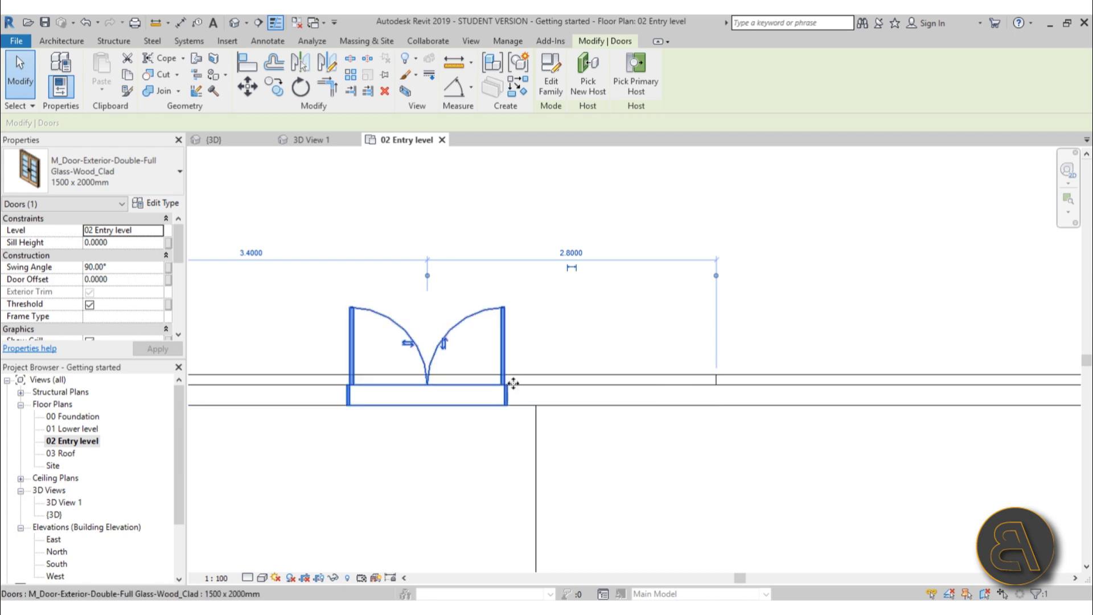
click(121, 175)
click(358, 242)
middle_drag(361, 237, 398, 170)
scroll(472, 345, up, 3)
scroll(472, 344, up, 2)
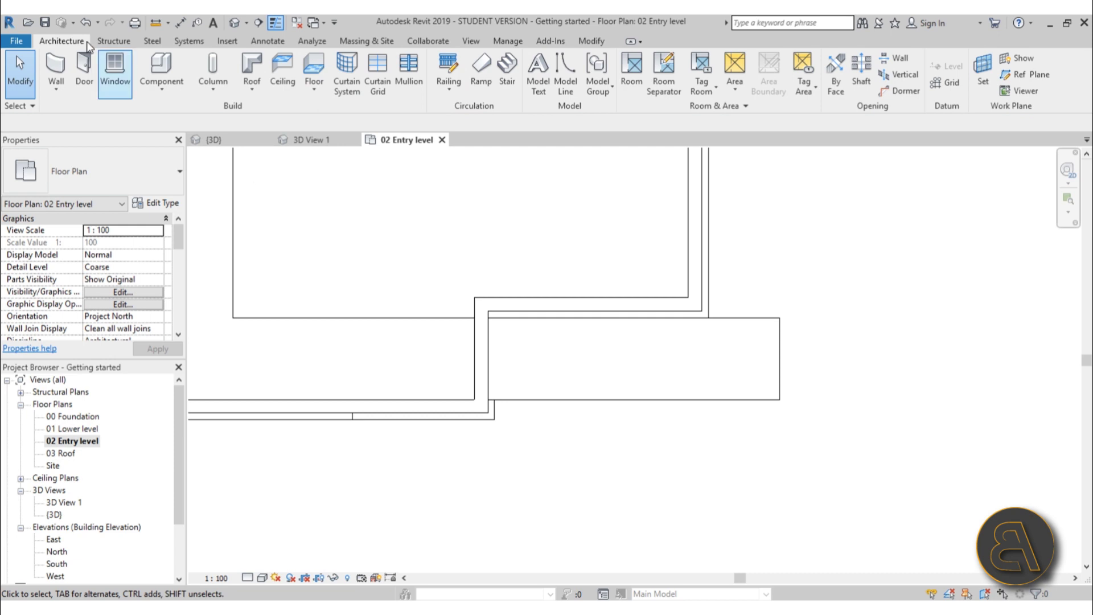
click(84, 71)
Choose the Single-Entry-Half Arch Glass 900 x 2400mm door type.
click(111, 173)
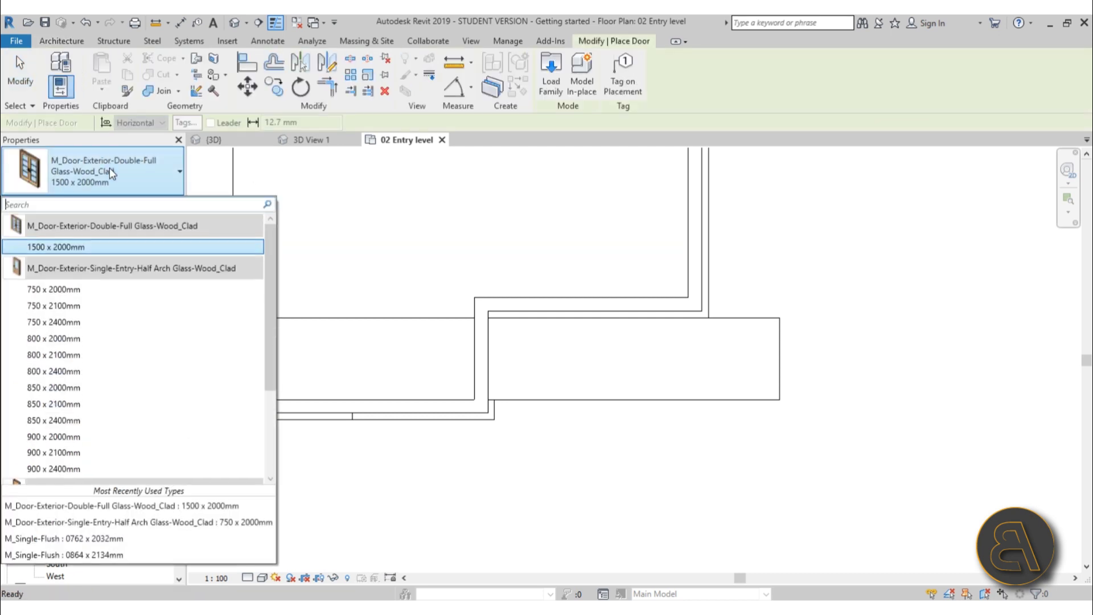
scroll(75, 289, down, 2)
scroll(79, 339, up, 2)
mouse_move(56, 271)
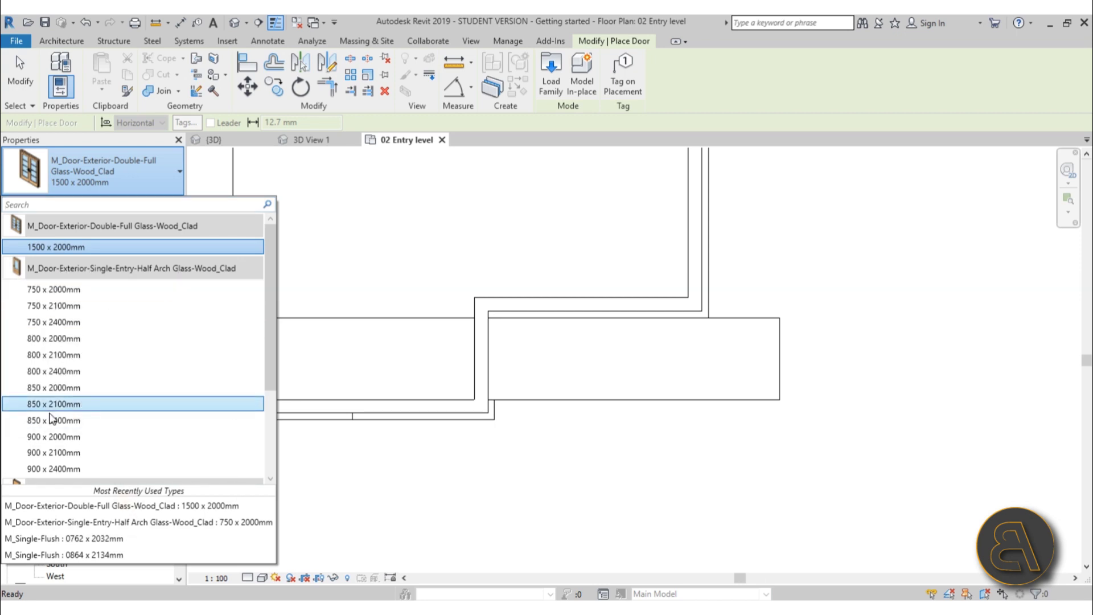
click(142, 176)
click(125, 188)
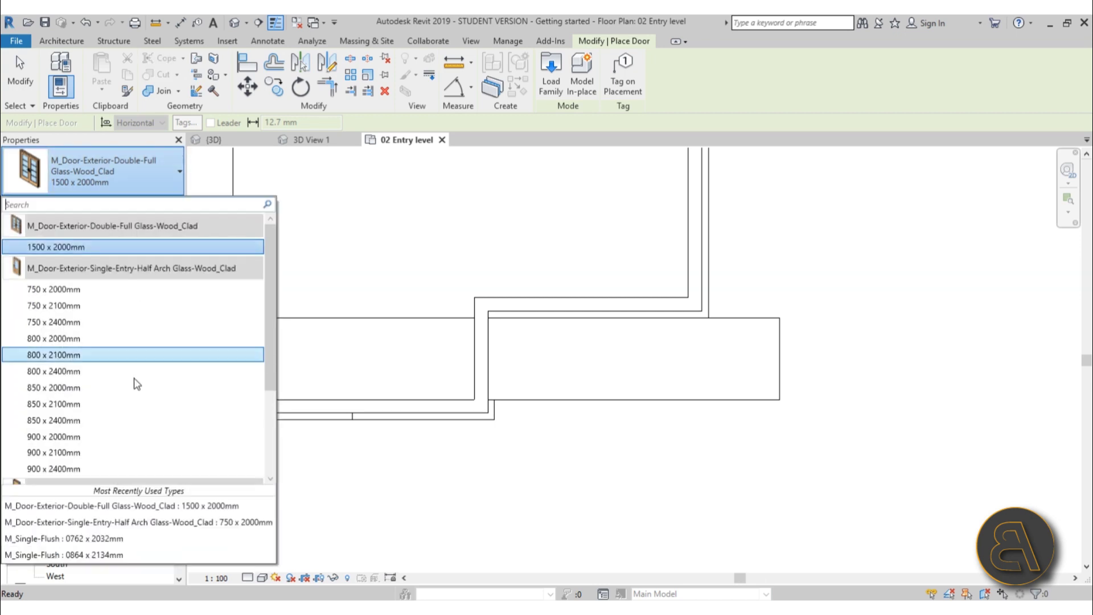
key(Escape)
click(76, 184)
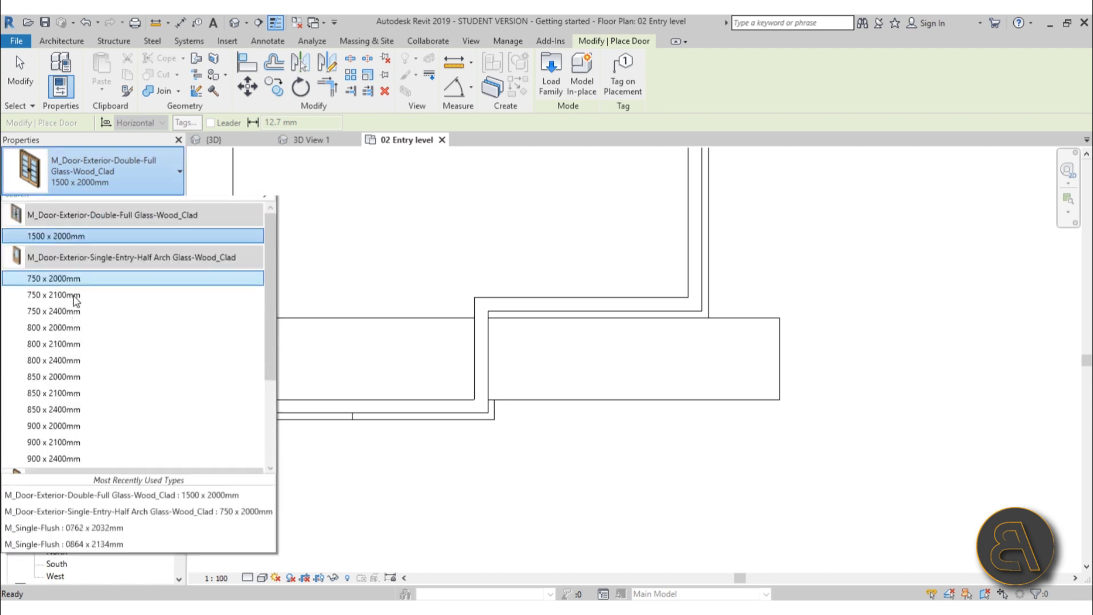
click(52, 436)
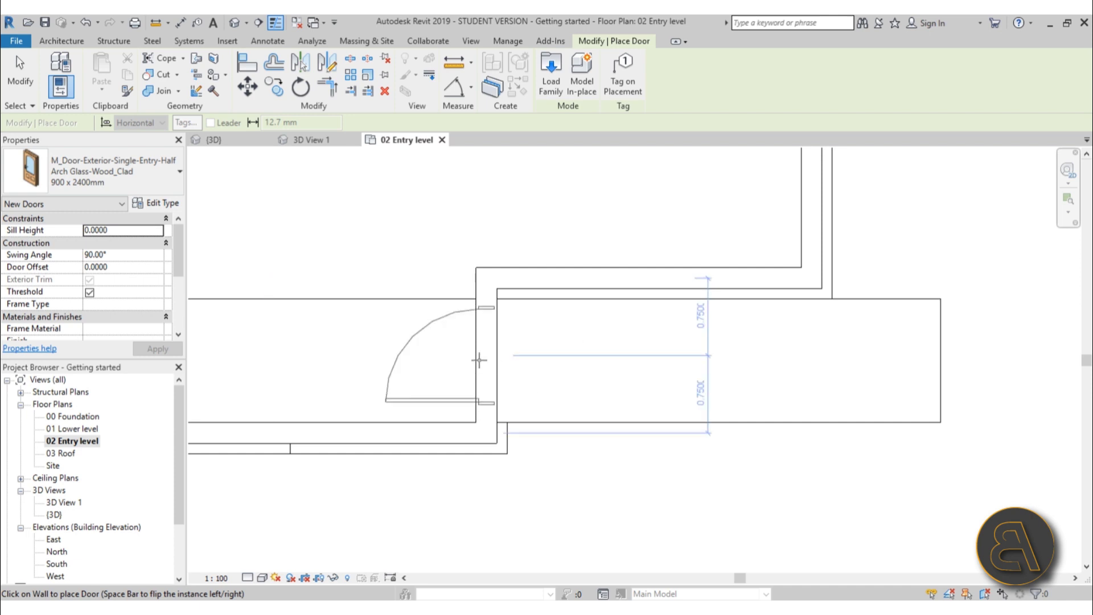
Place the half-arch door in the wall beside the lower-right annex and view the whole floor.
click(479, 360)
scroll(639, 328, down, 3)
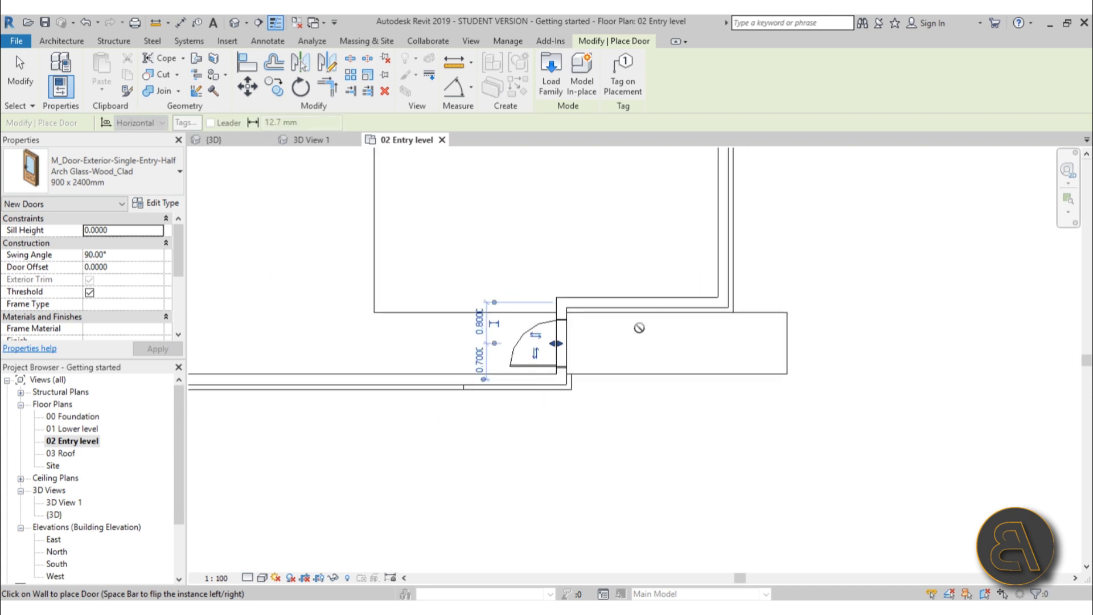
scroll(597, 326, up, 4)
click(20, 74)
scroll(600, 366, down, 2)
middle_drag(600, 366, 674, 330)
scroll(636, 430, down, 3)
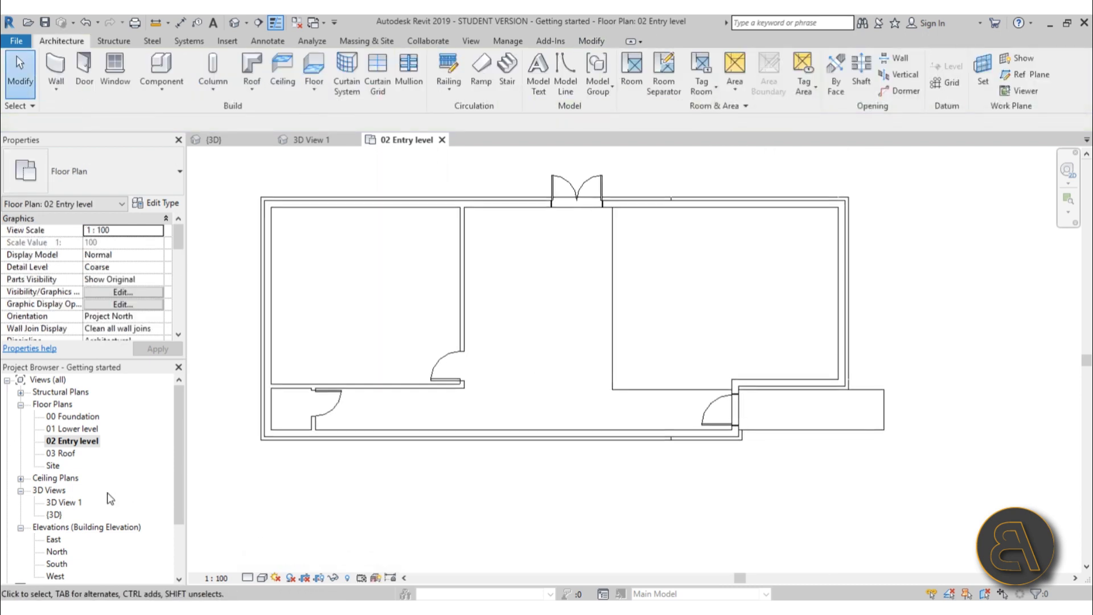
Open the 01 Lower level floor plan and fit the whole plan in view.
double_click(70, 428)
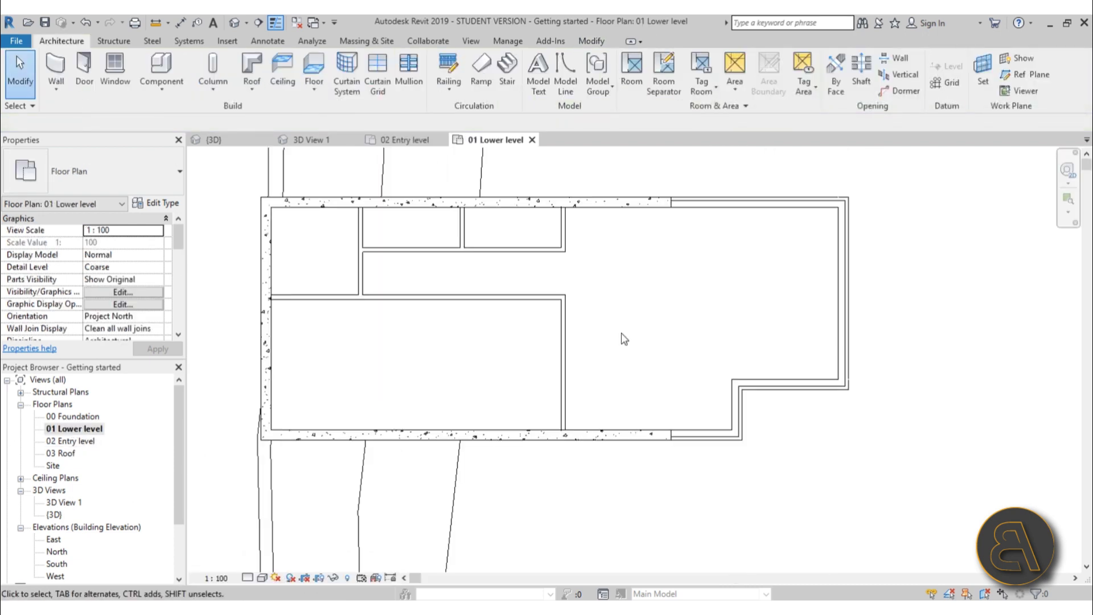
middle_drag(585, 328, 602, 315)
scroll(520, 319, down, 2)
middle_drag(520, 319, 494, 322)
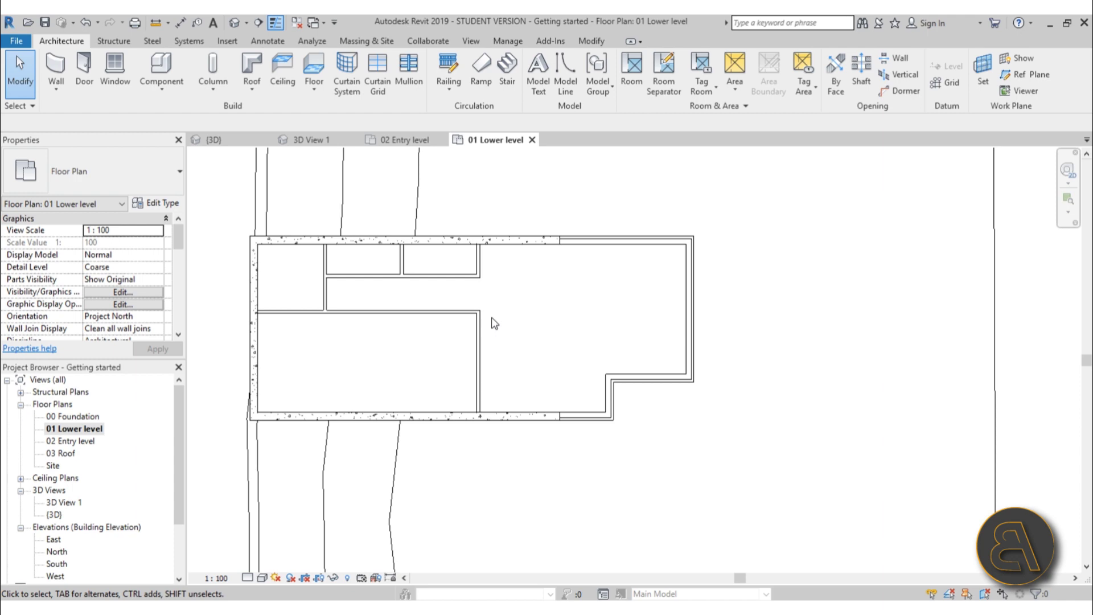
middle_drag(486, 326, 481, 348)
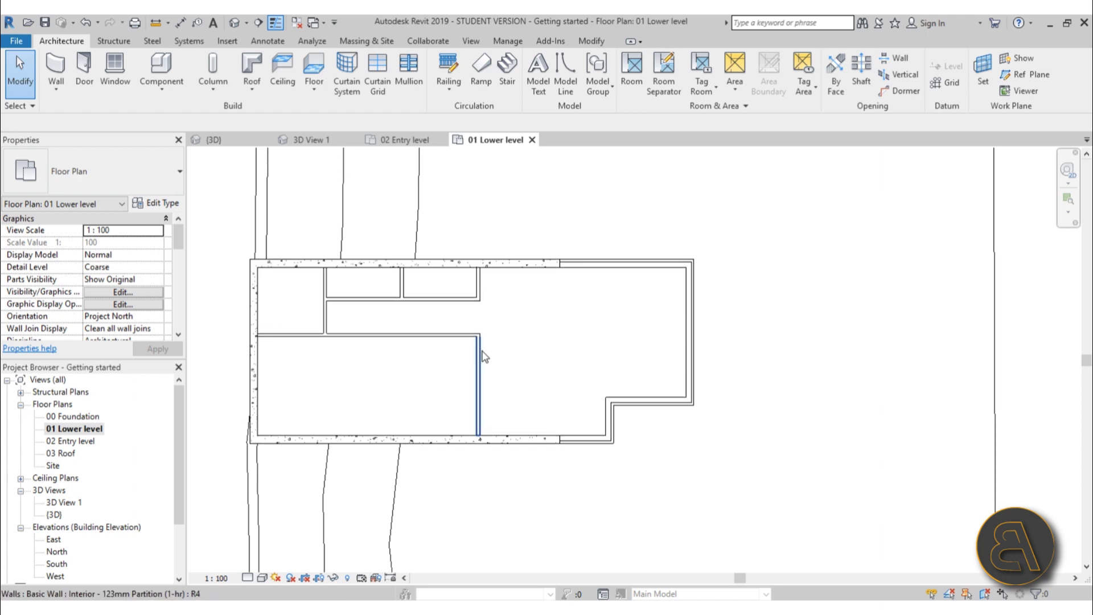
scroll(475, 323, up, 1)
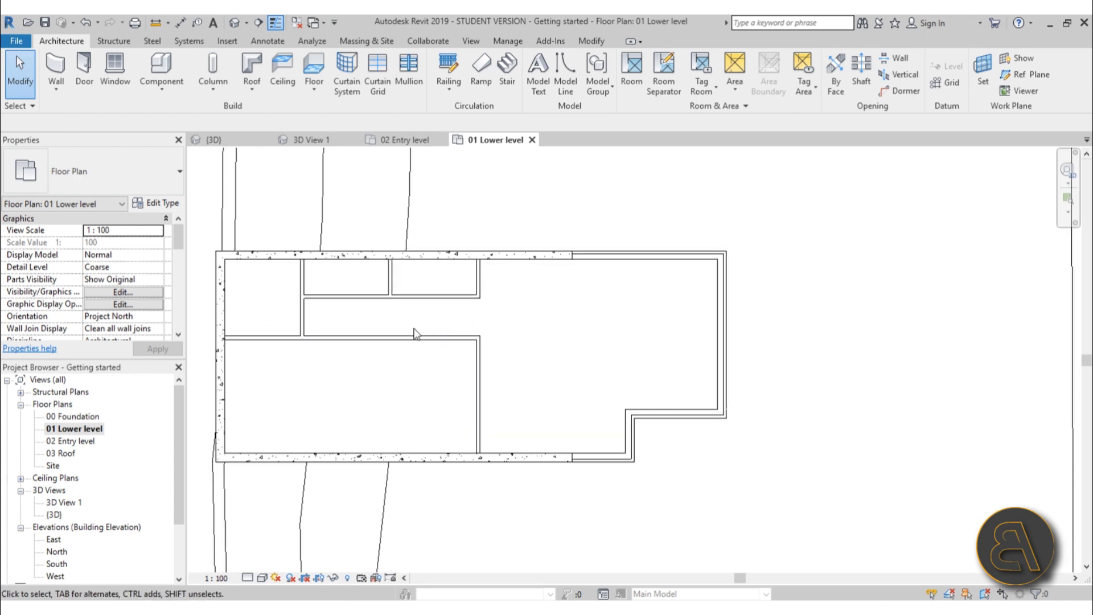
Place two M_Single-Flush 0915 x 2032mm doors in a room wall and the corridor's end wall.
click(86, 64)
click(103, 170)
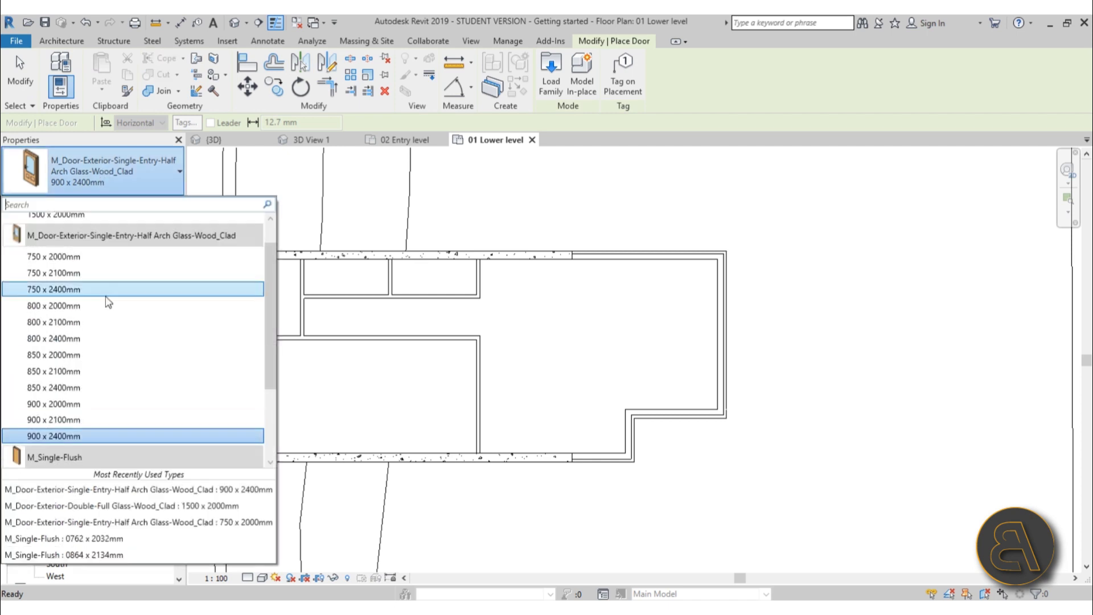
scroll(107, 310, down, 2)
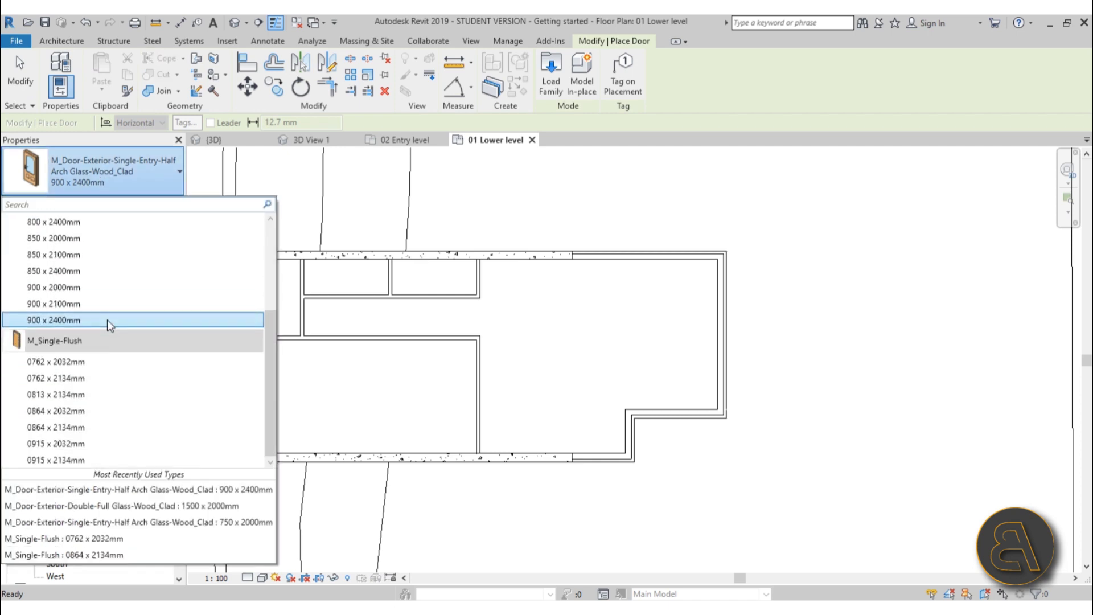
click(57, 441)
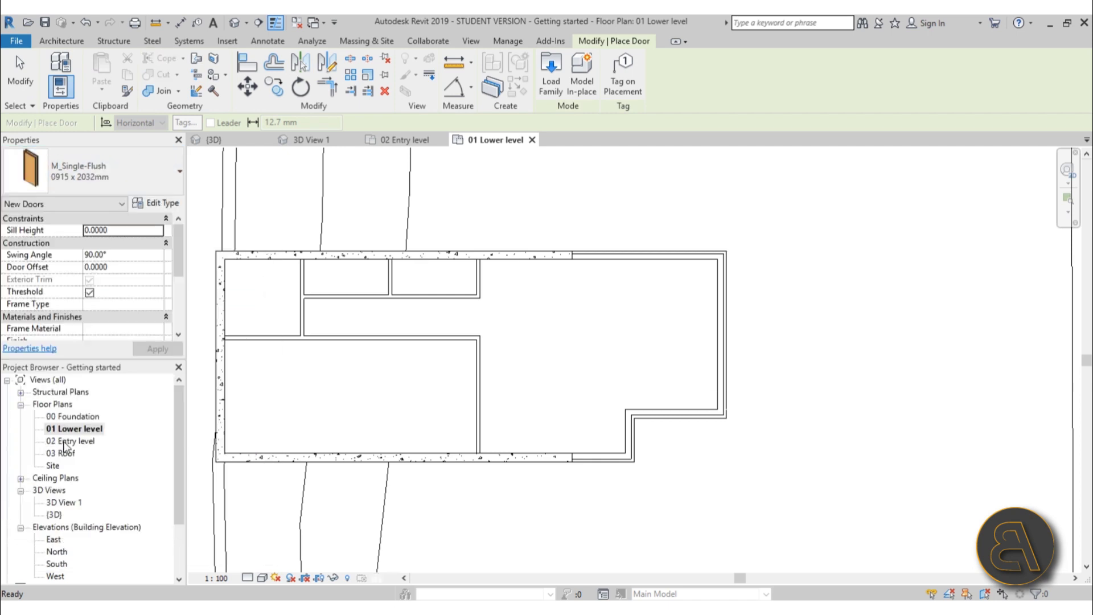
click(459, 344)
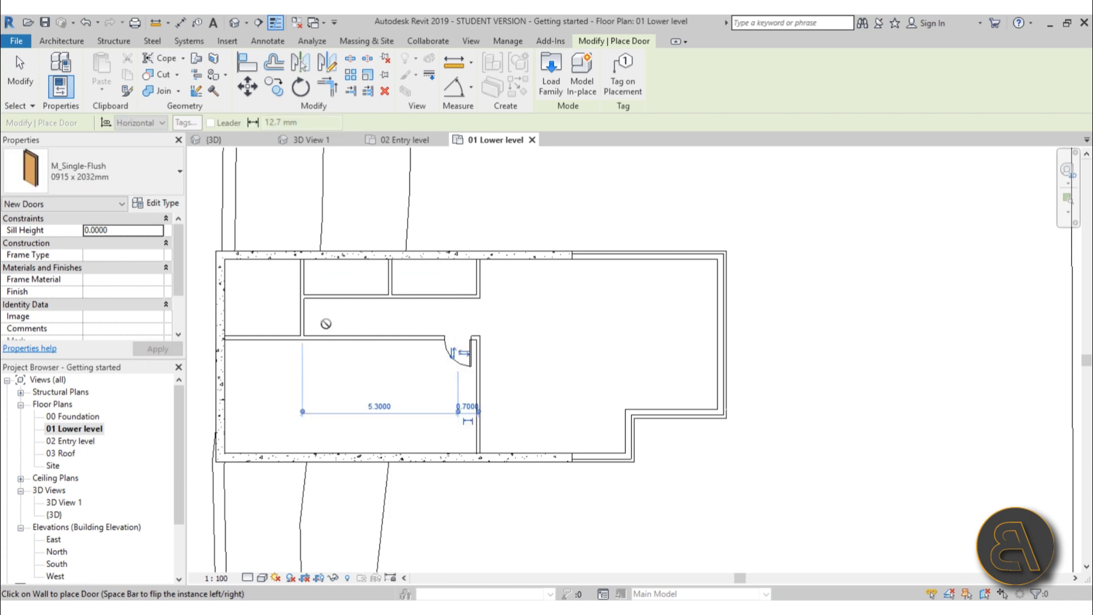
click(299, 318)
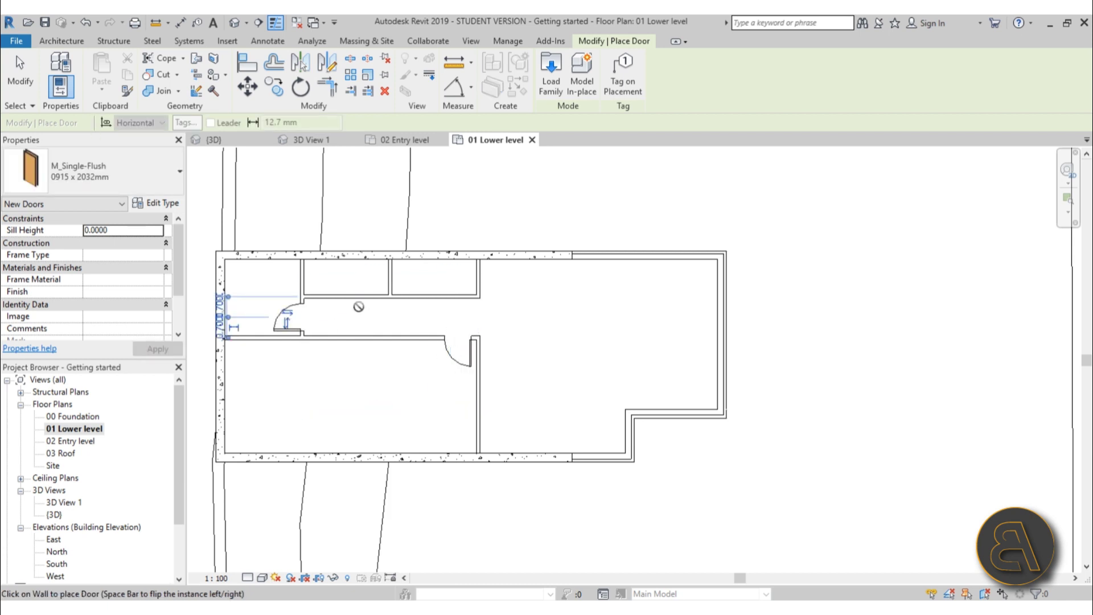
click(22, 85)
scroll(339, 276, up, 2)
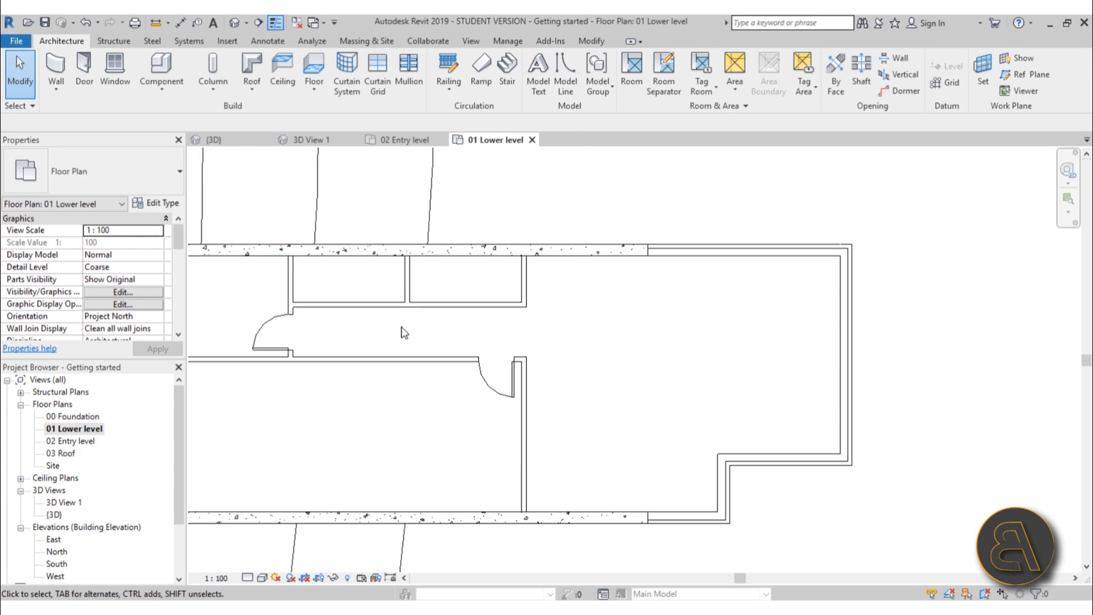
scroll(427, 259, up, 2)
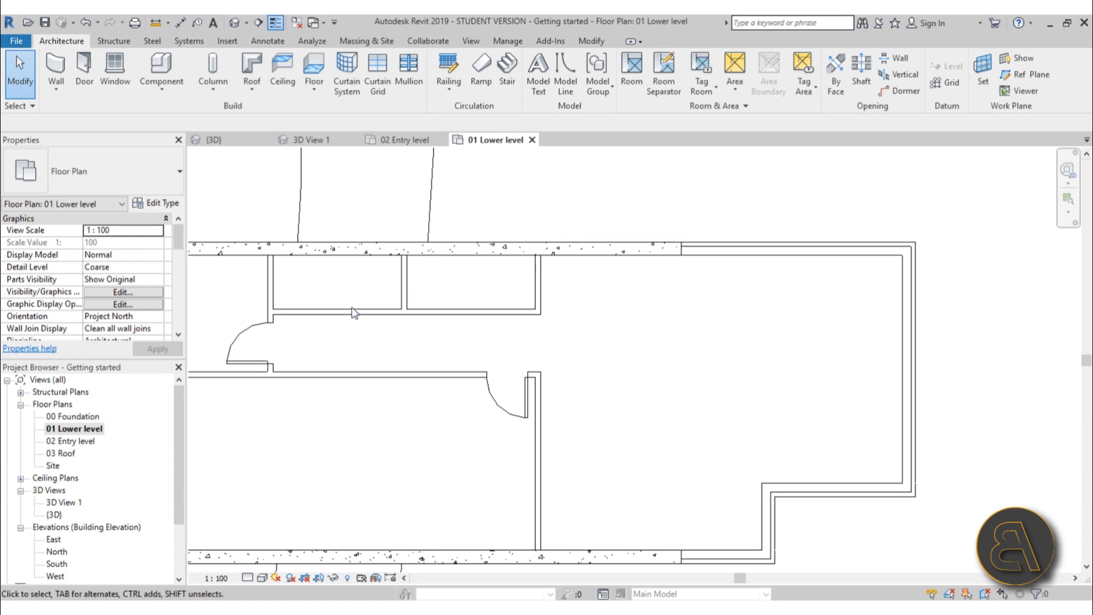
Recentre the lower-level plan and restart door placement.
middle_drag(374, 357, 426, 316)
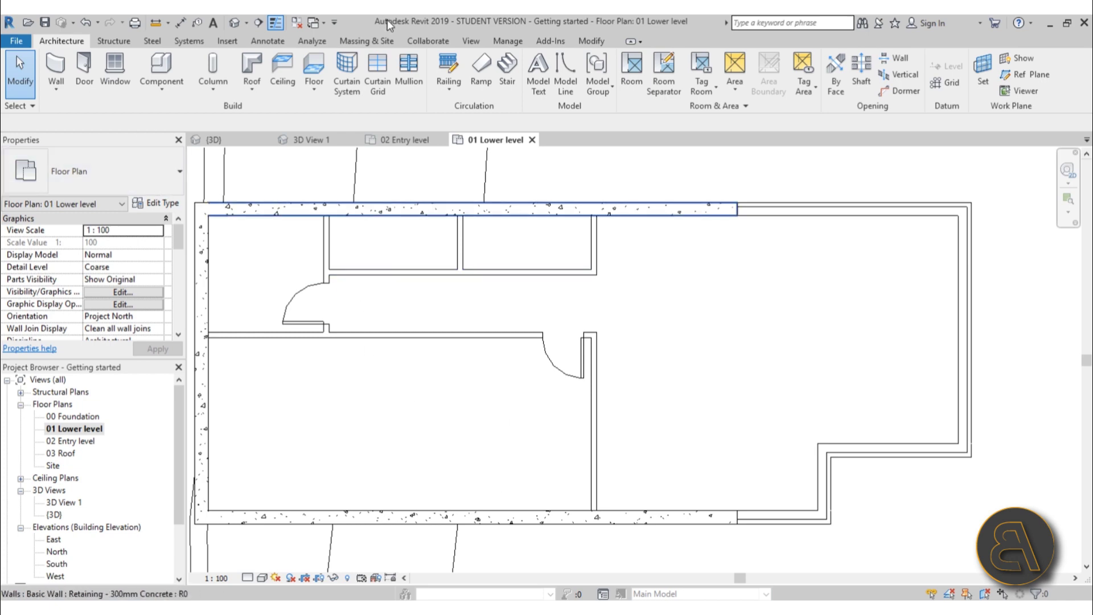
click(76, 64)
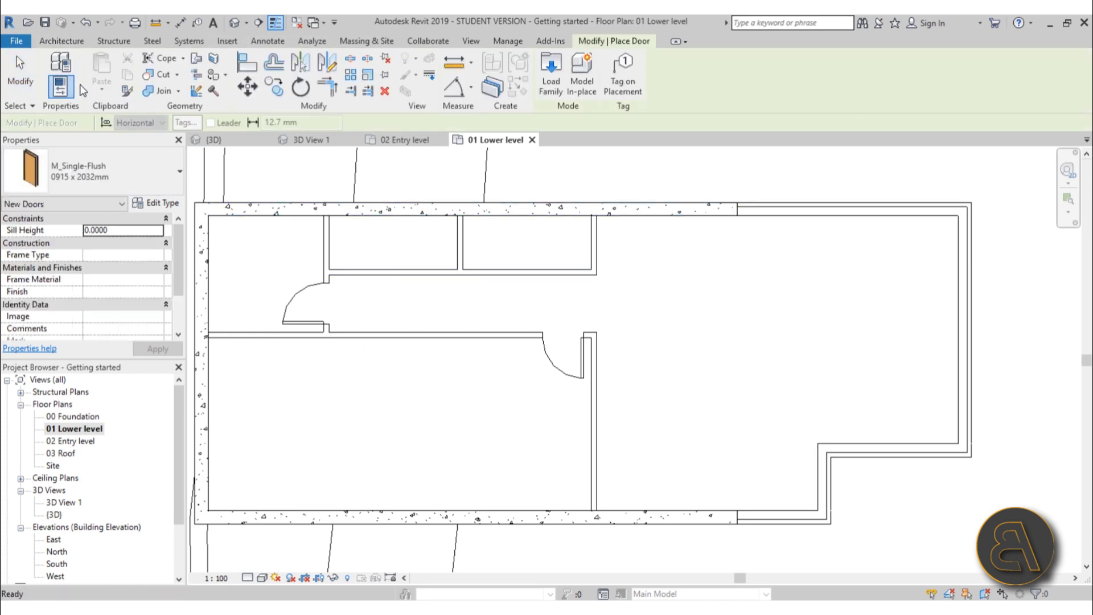
click(46, 40)
Load Bi-Fold_Panel_268.rfa from This PC > Downloads as a door family.
click(226, 41)
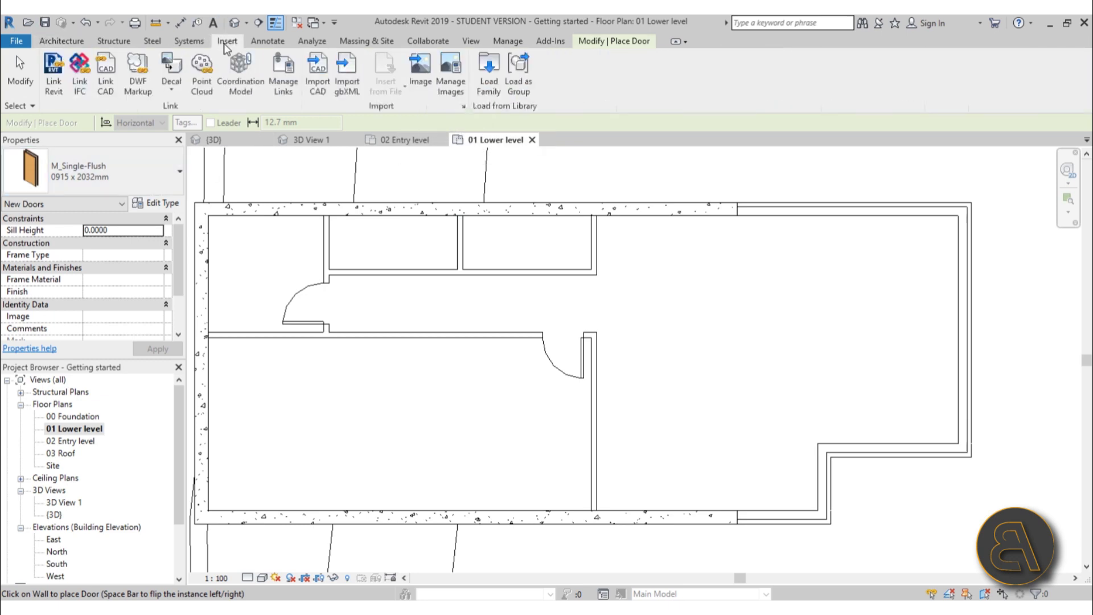
click(488, 97)
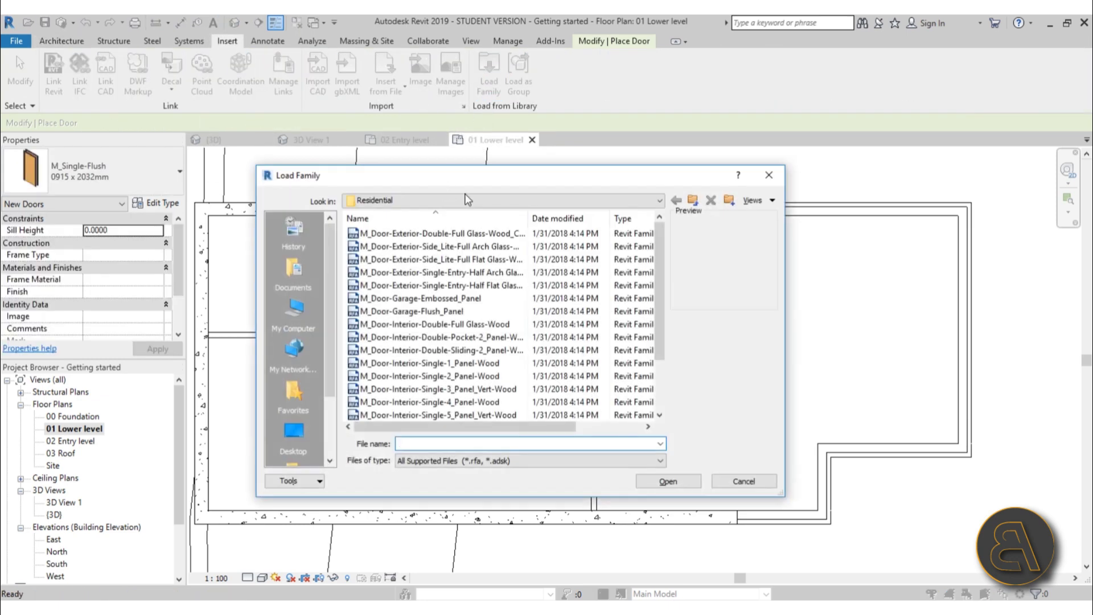
click(305, 441)
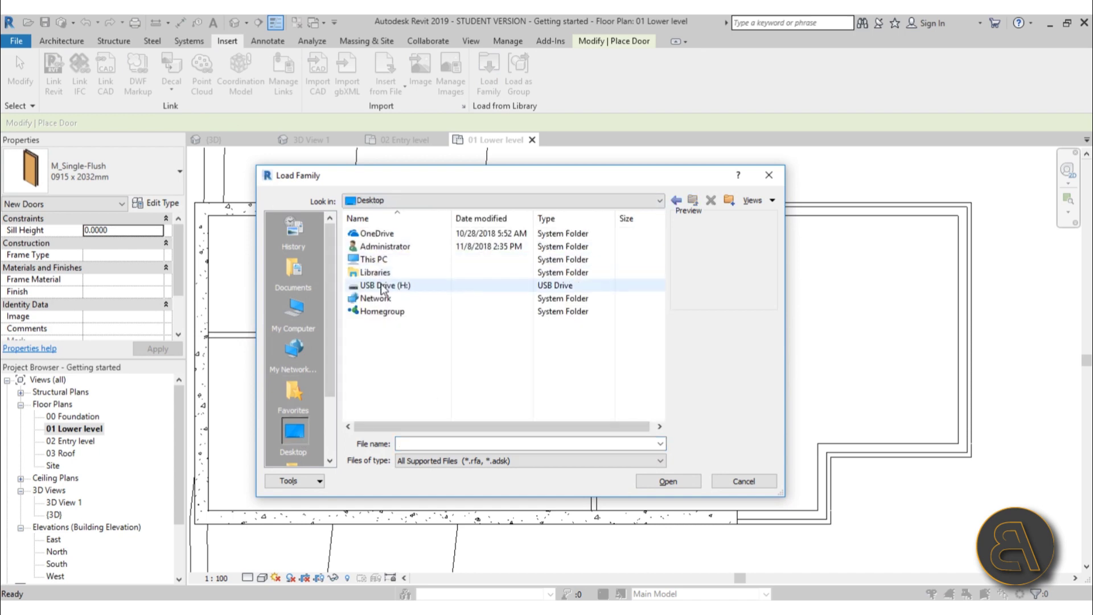
click(306, 322)
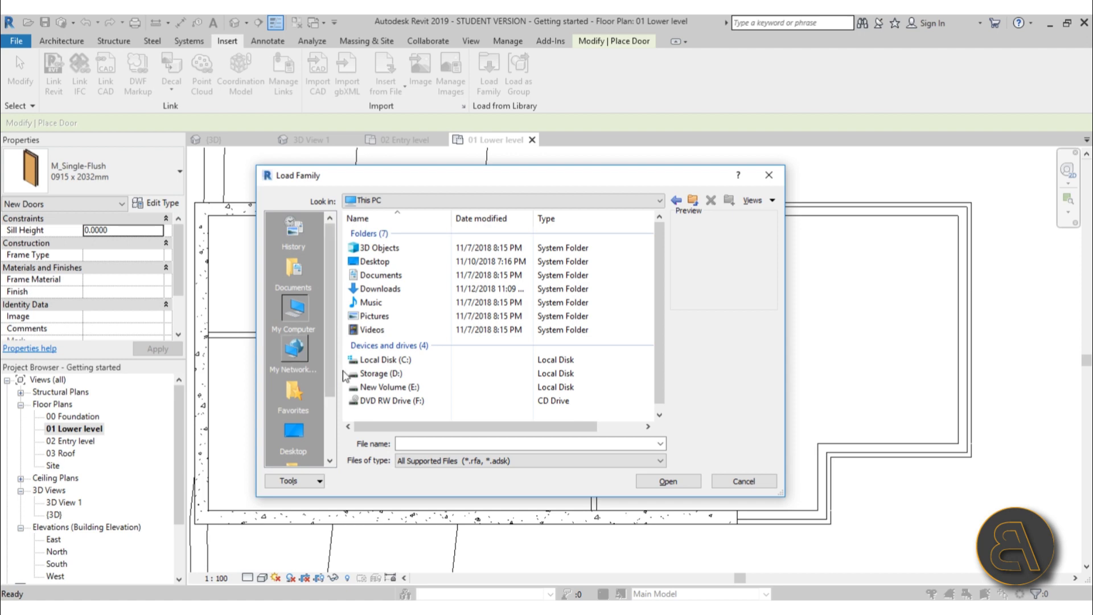
double_click(377, 288)
click(378, 234)
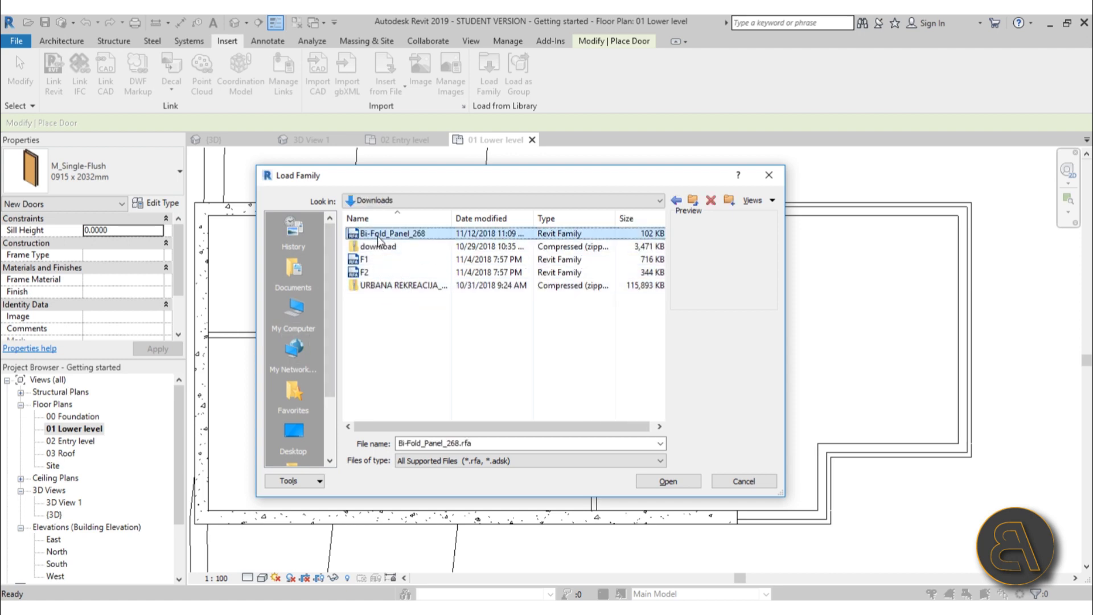
click(679, 482)
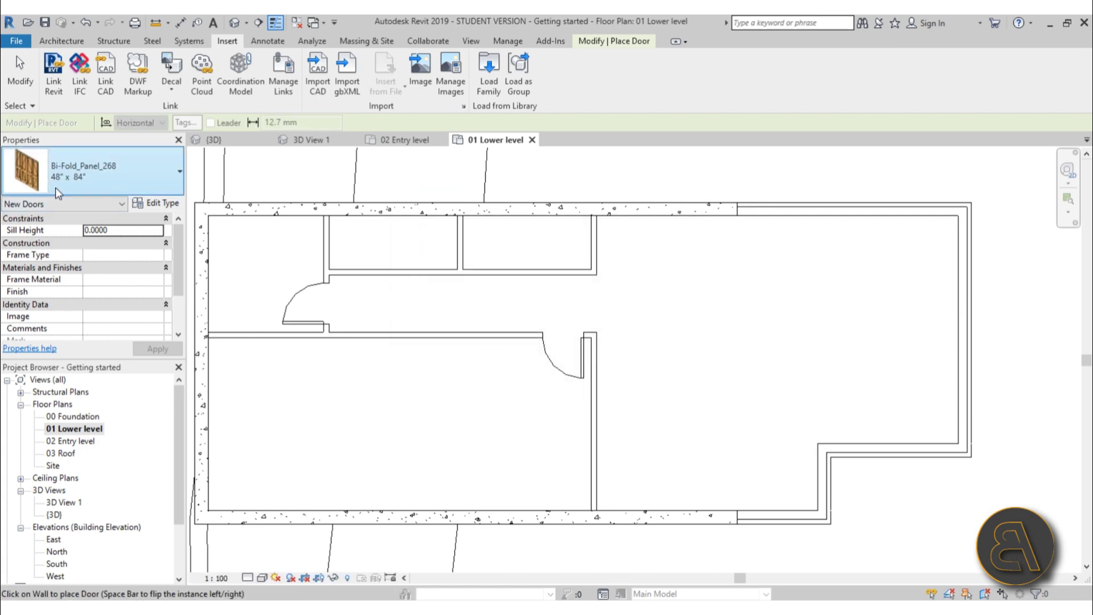
Place two 72" x 84" bi-fold doors in the left and right closet walls, then check one.
click(104, 192)
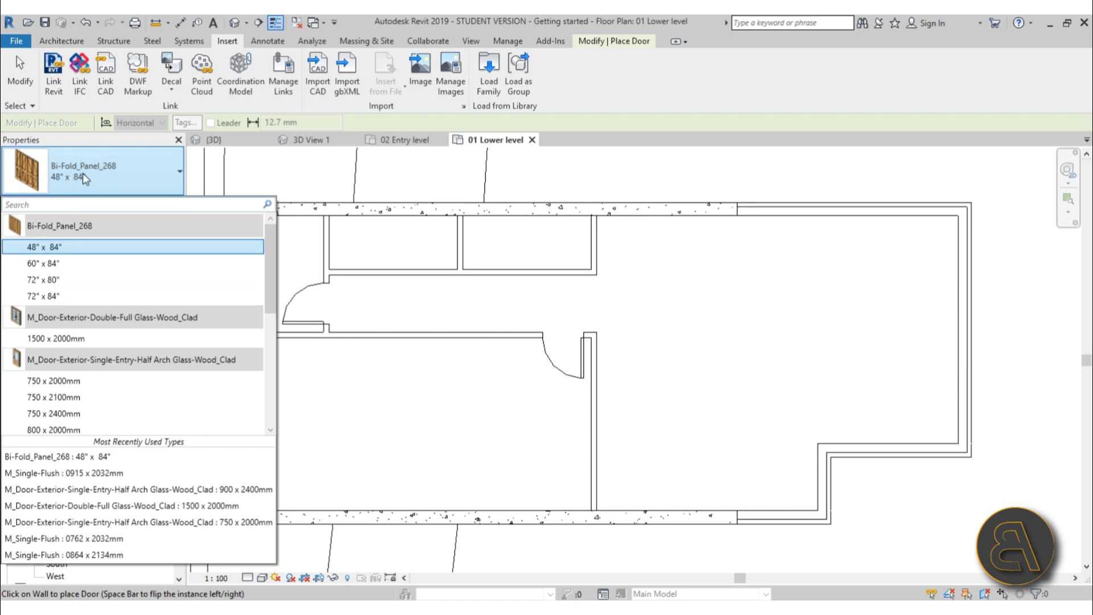
click(57, 296)
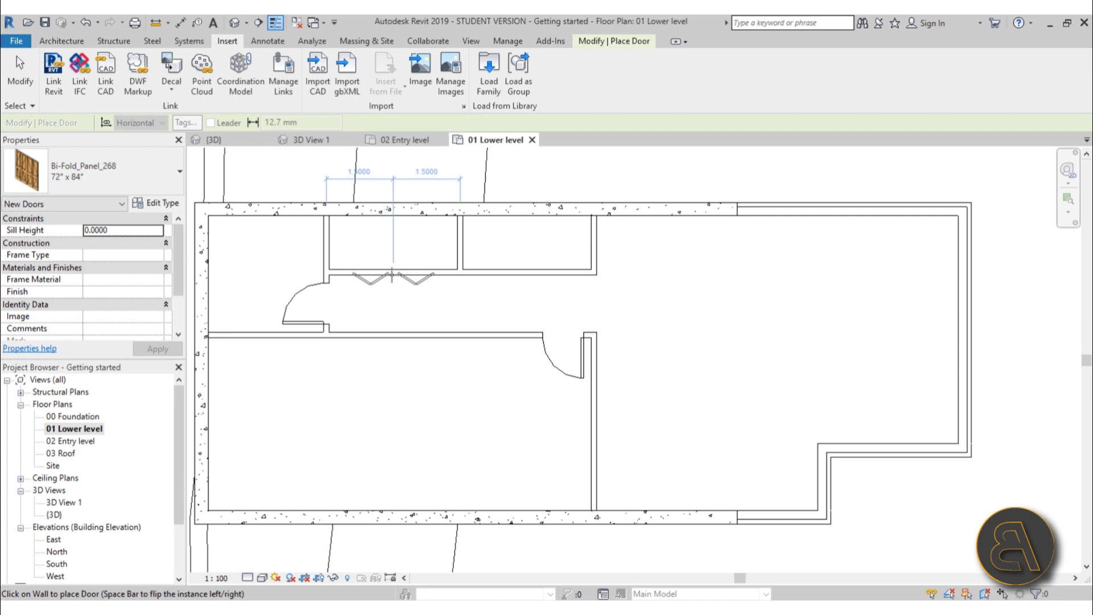
click(391, 276)
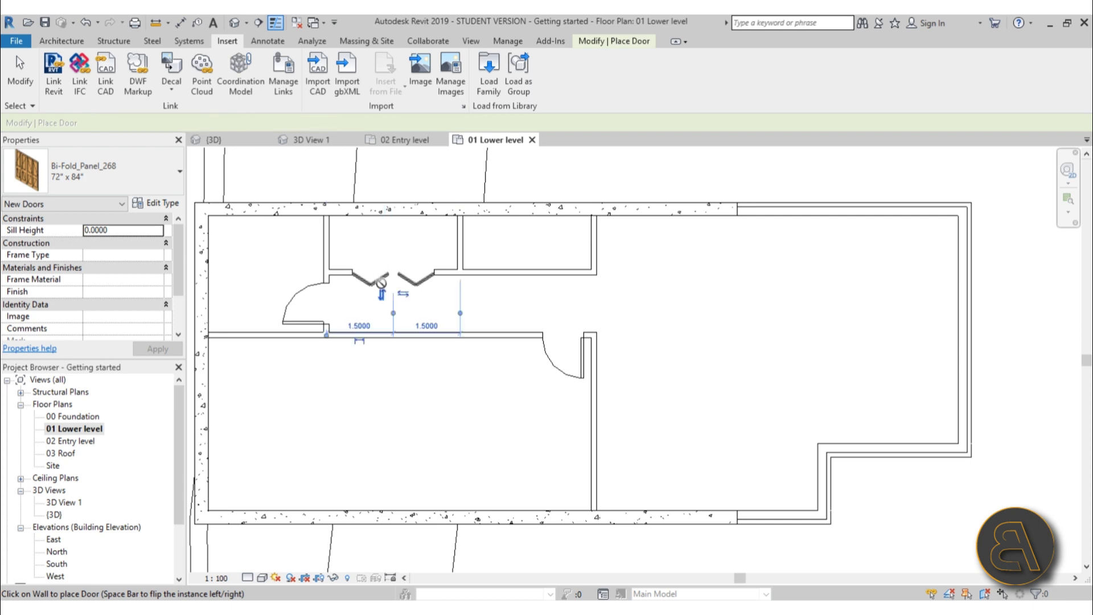
click(526, 278)
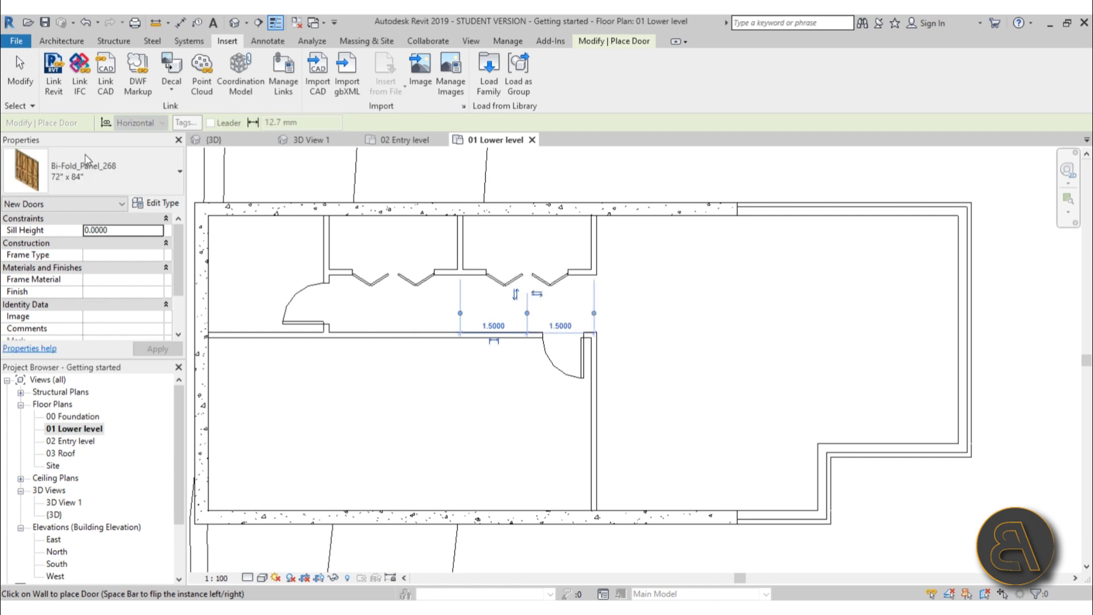
click(20, 71)
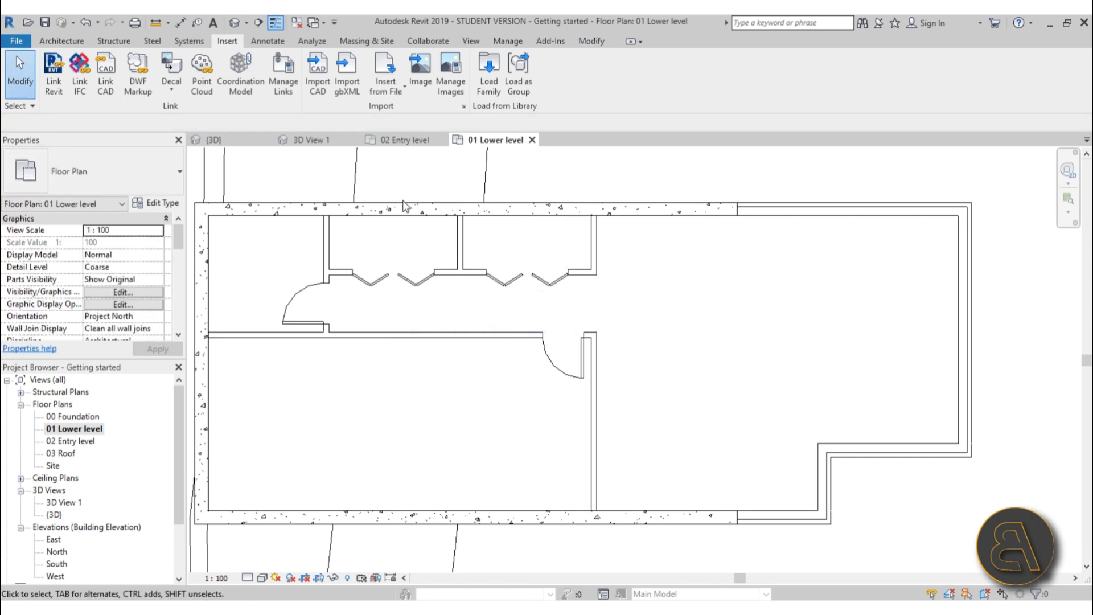
click(402, 282)
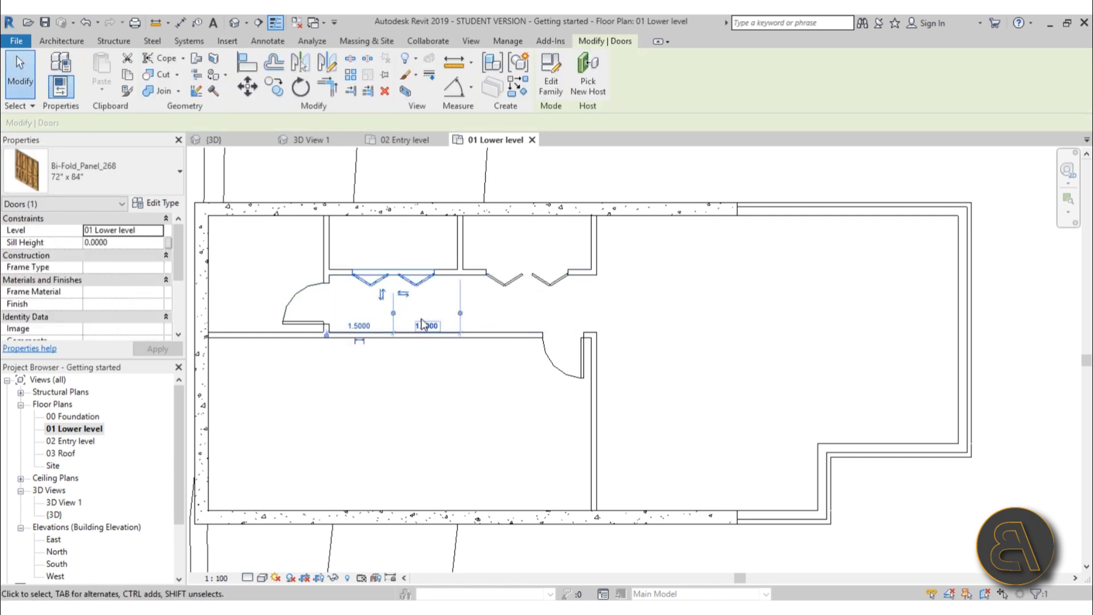
click(227, 41)
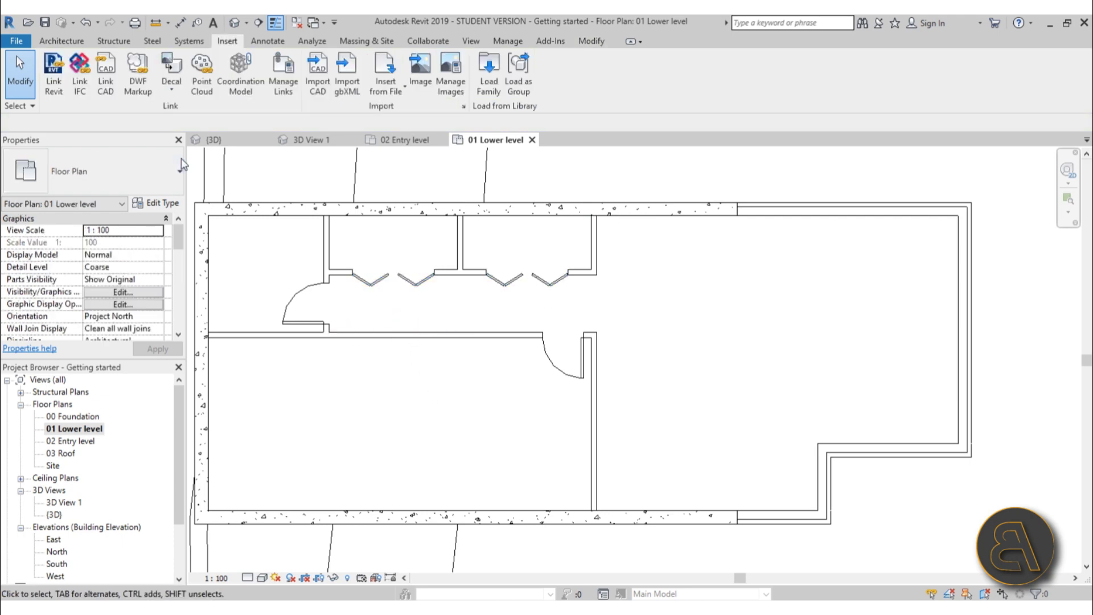
Open the default {3D} view and orbit to see the back of the house.
middle_drag(569, 335, 516, 317)
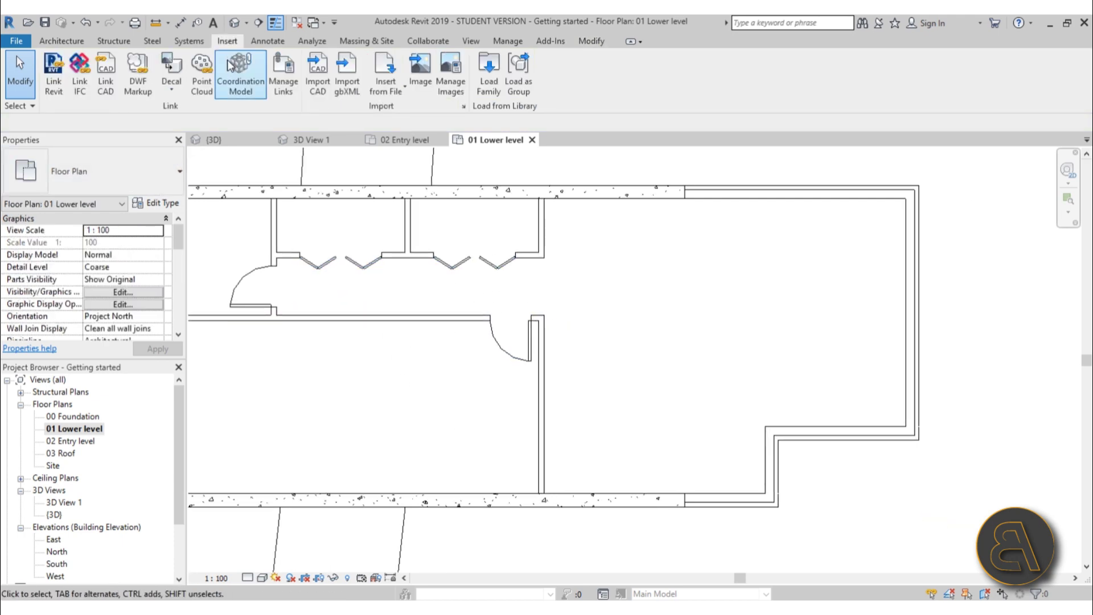
click(234, 22)
middle_drag(797, 472, 734, 385)
scroll(735, 385, up, 3)
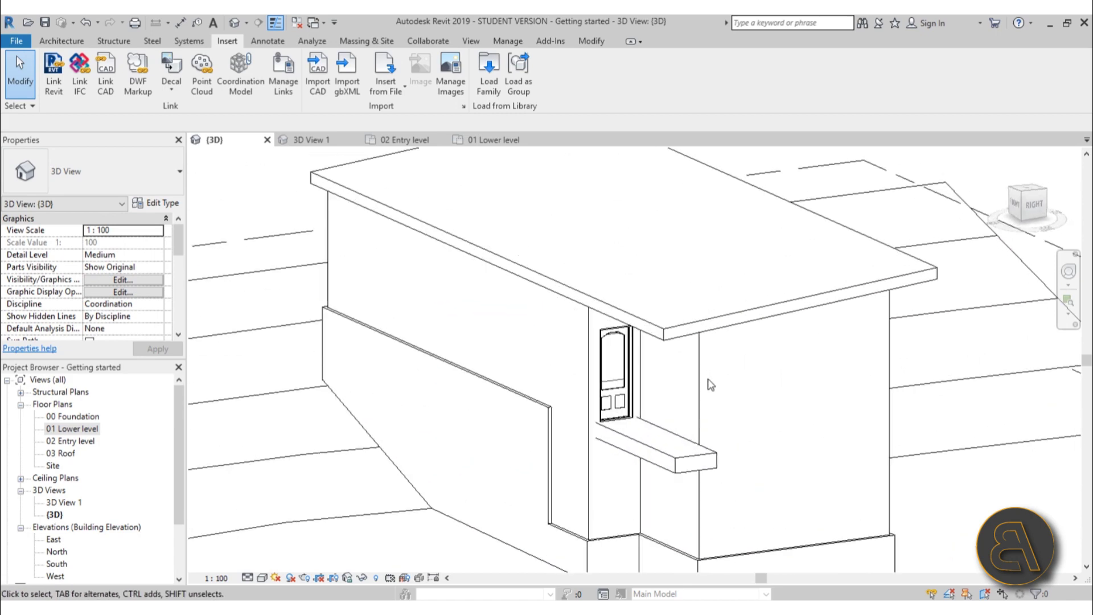
scroll(626, 399, down, 1)
shift+middle_drag(665, 416, 702, 393)
Orbit to the house's right side, then return to the 01 Lower level plan.
scroll(701, 393, up, 3)
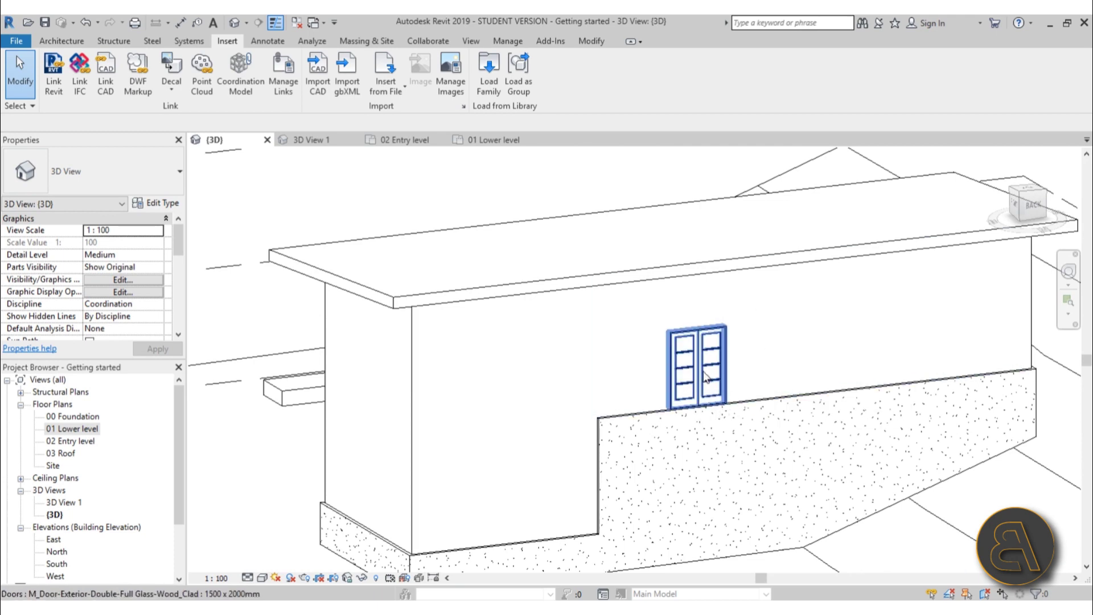
shift+middle_drag(463, 381, 589, 373)
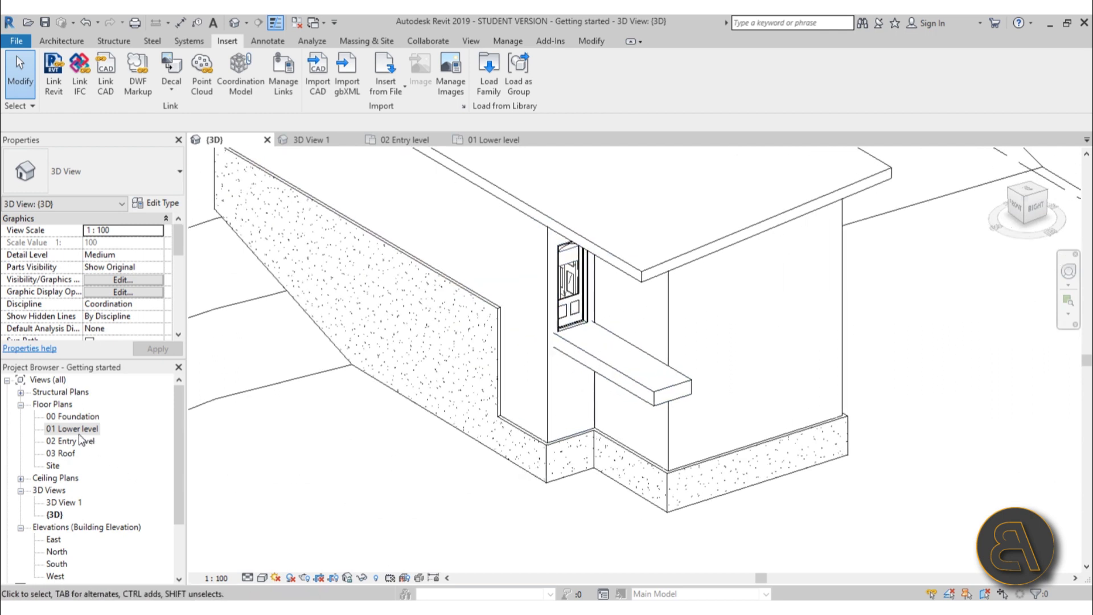
scroll(512, 501, down, 2)
scroll(319, 455, up, 1)
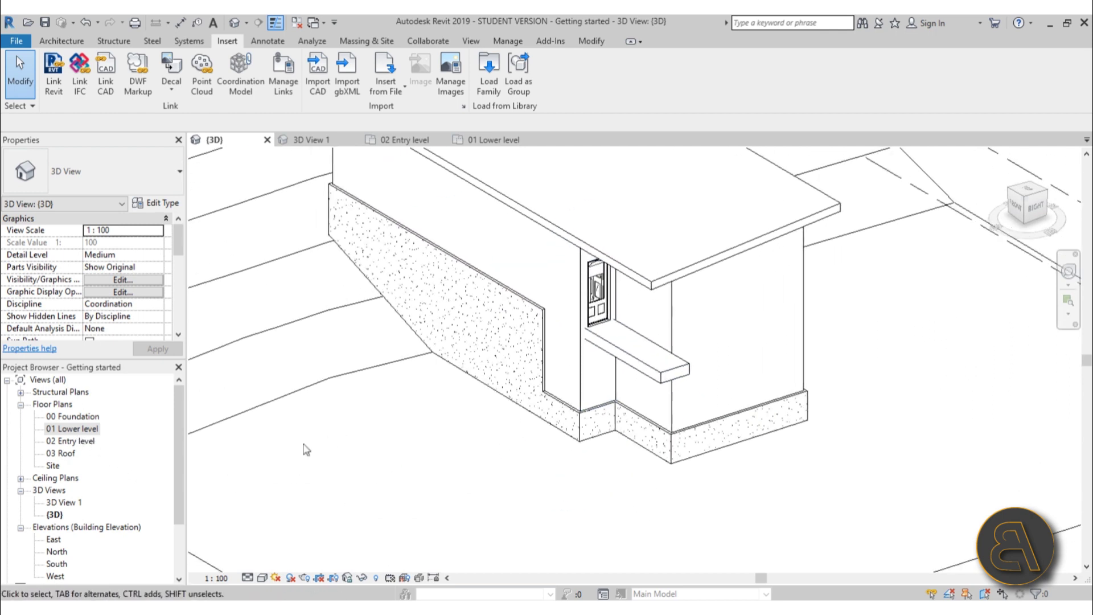
double_click(70, 442)
double_click(68, 430)
Start the Window tool (WN) with the M_Window-Casement-Double 1200 x 1500mm type.
scroll(554, 357, up, 4)
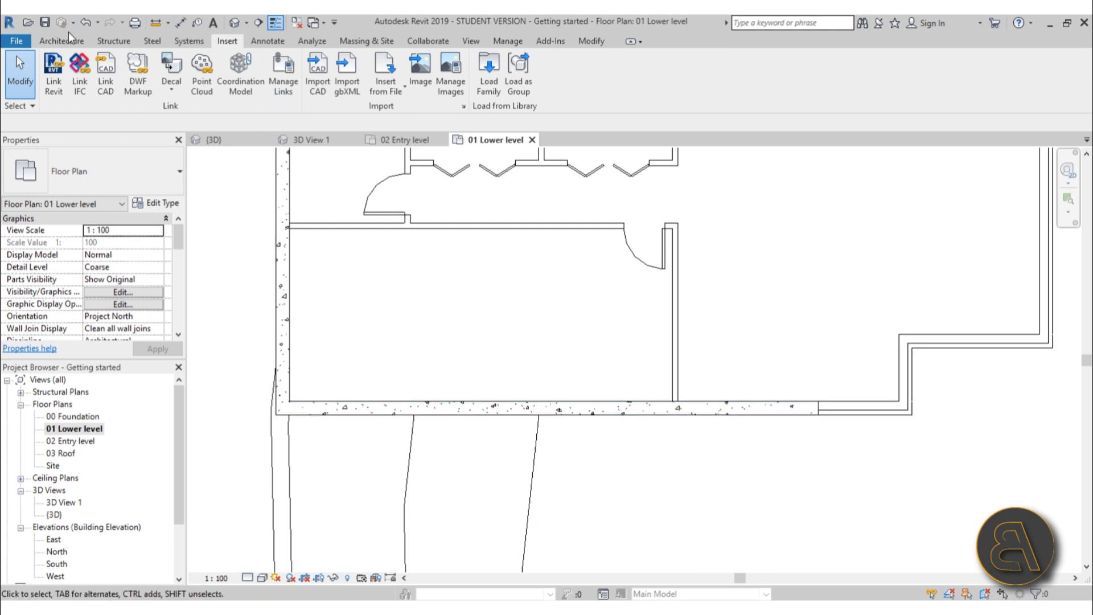
click(62, 48)
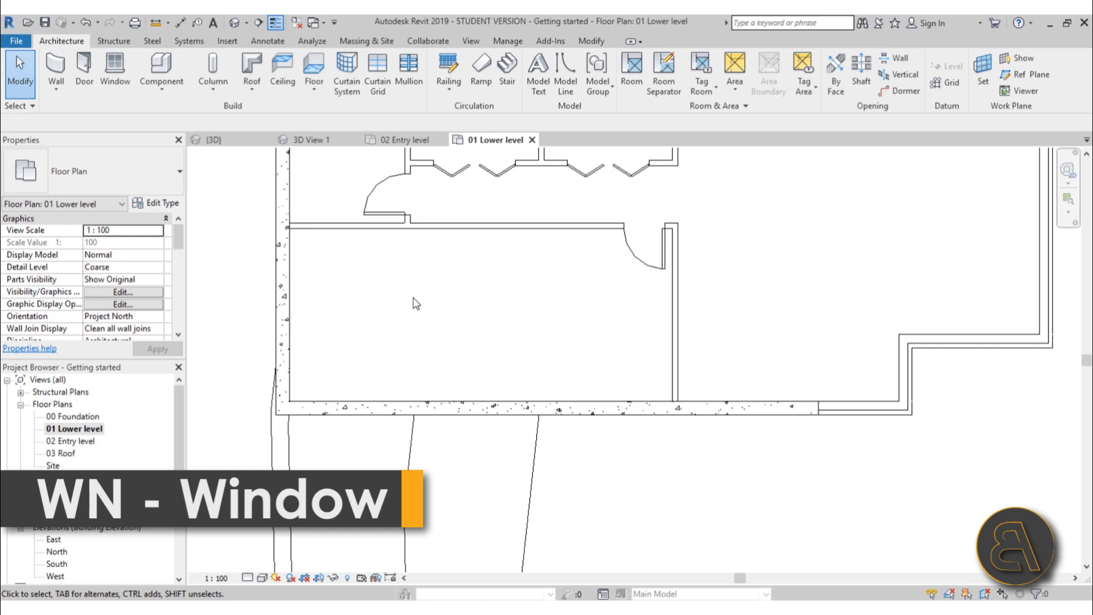
key(w)
key(n)
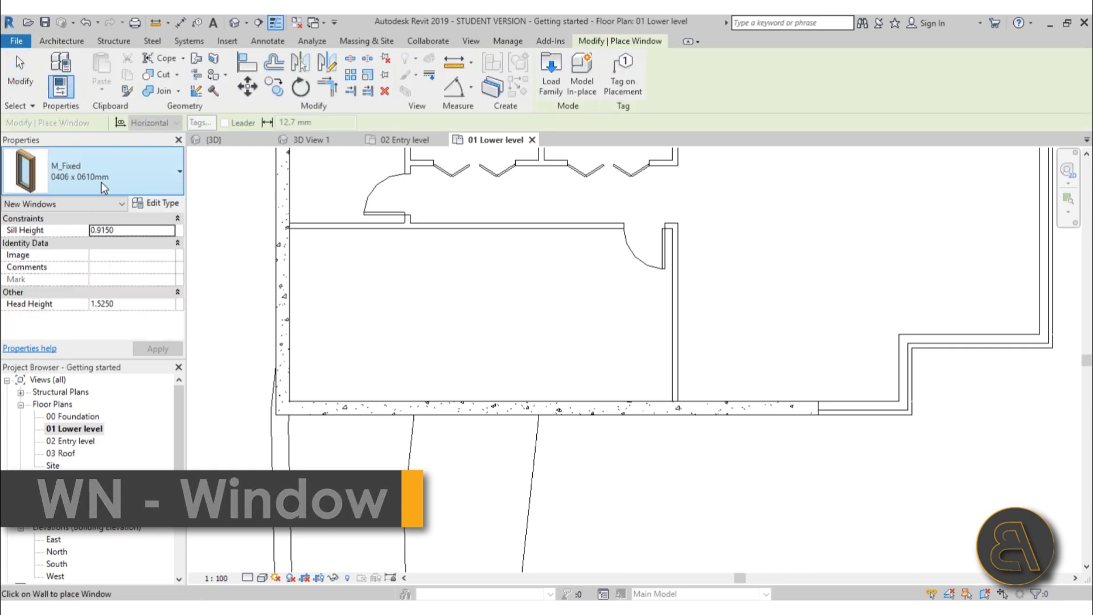
click(99, 182)
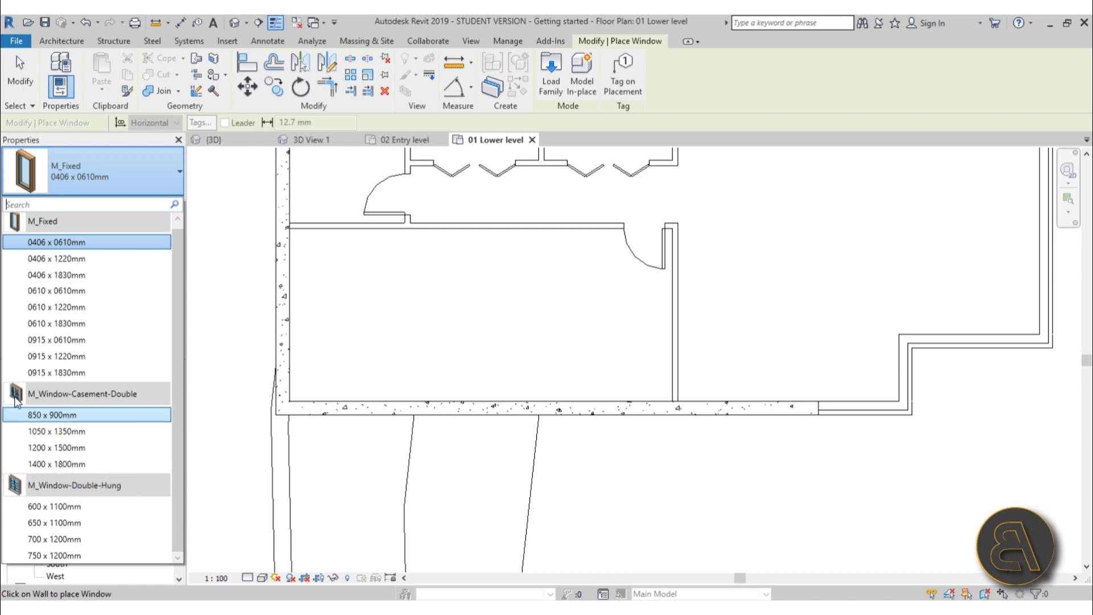
mouse_move(15, 402)
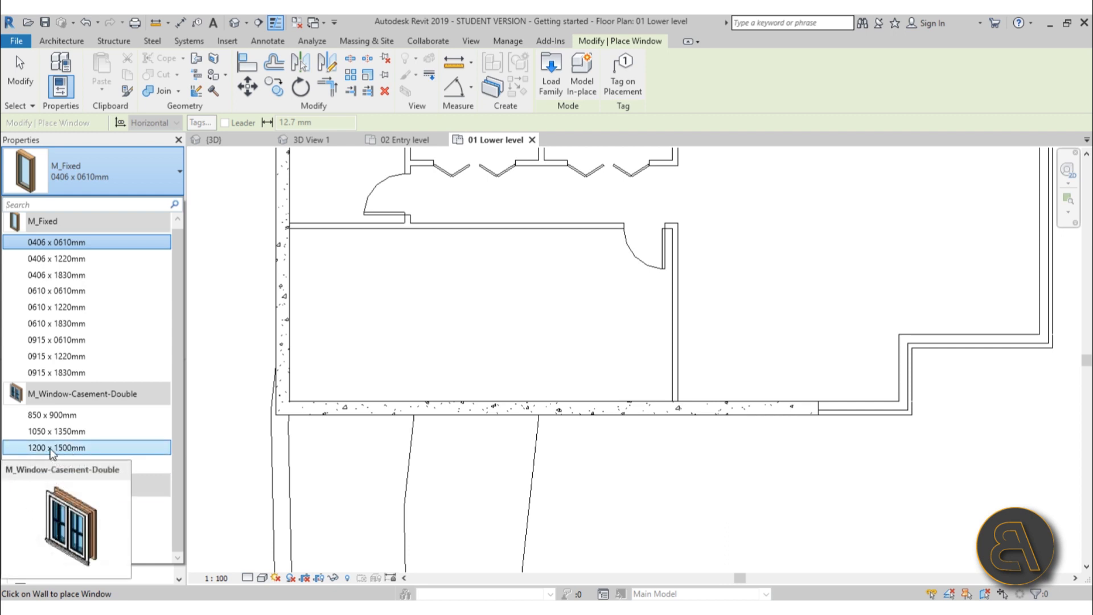
click(70, 445)
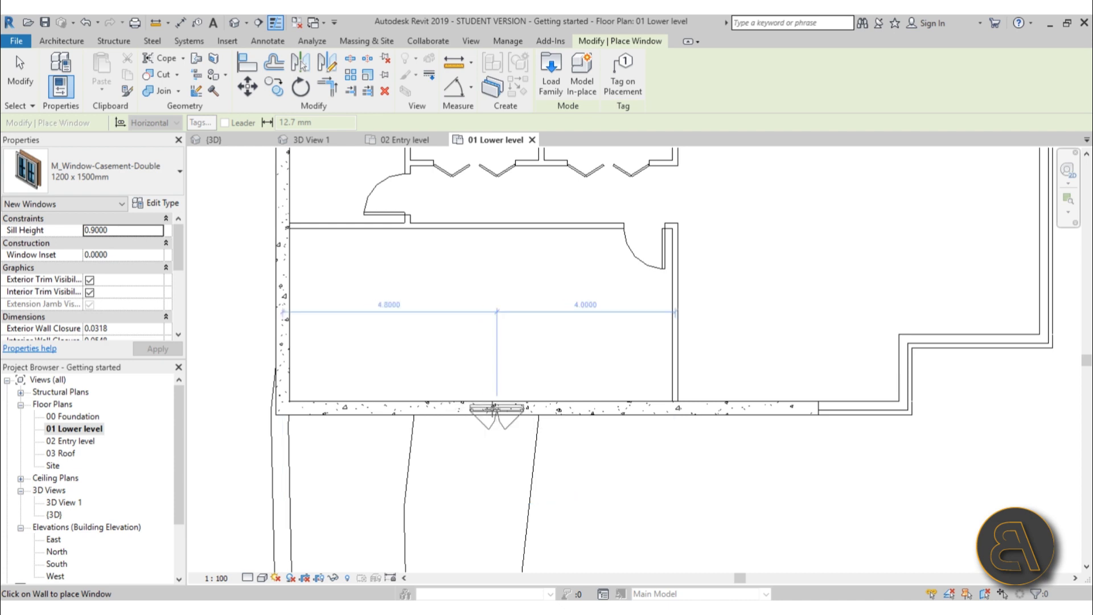
Place the second casement window in the front wall beside the first and check it.
scroll(466, 418, up, 2)
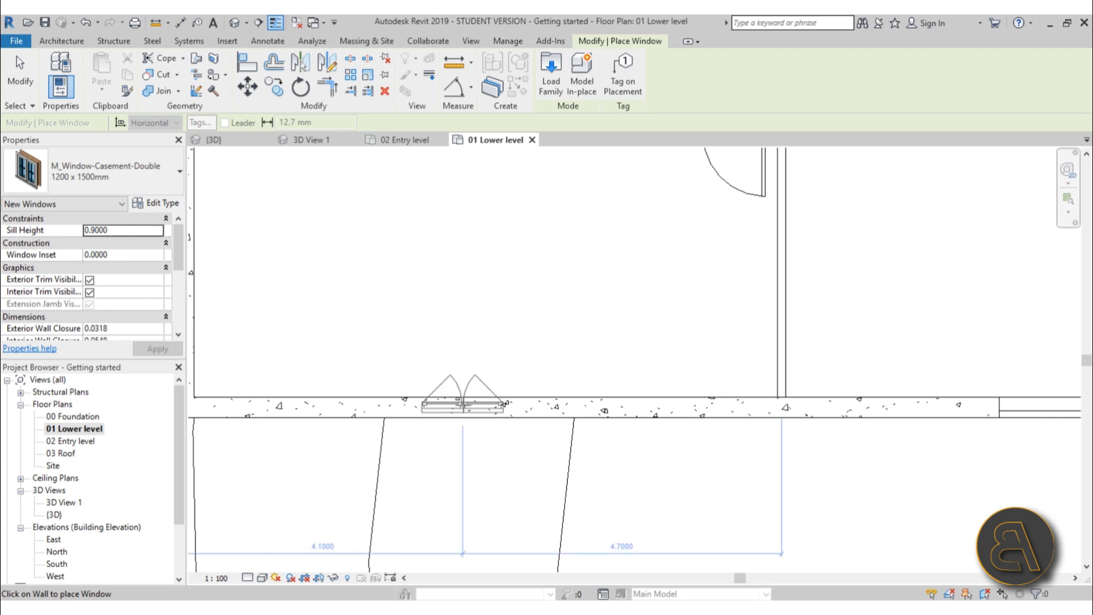
click(605, 405)
key(Escape)
key(Escape)
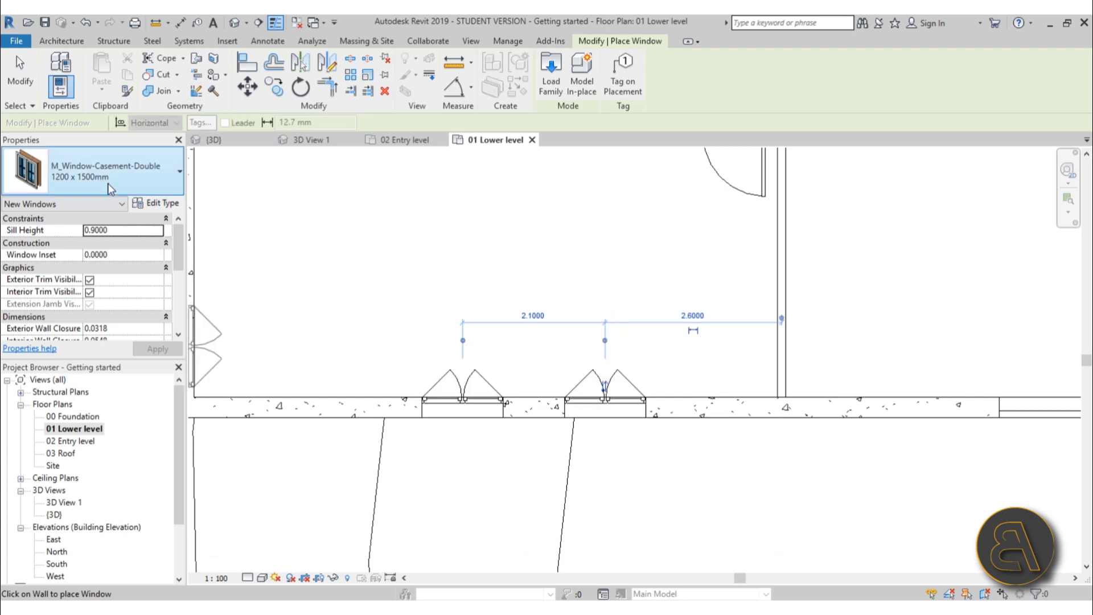
click(472, 373)
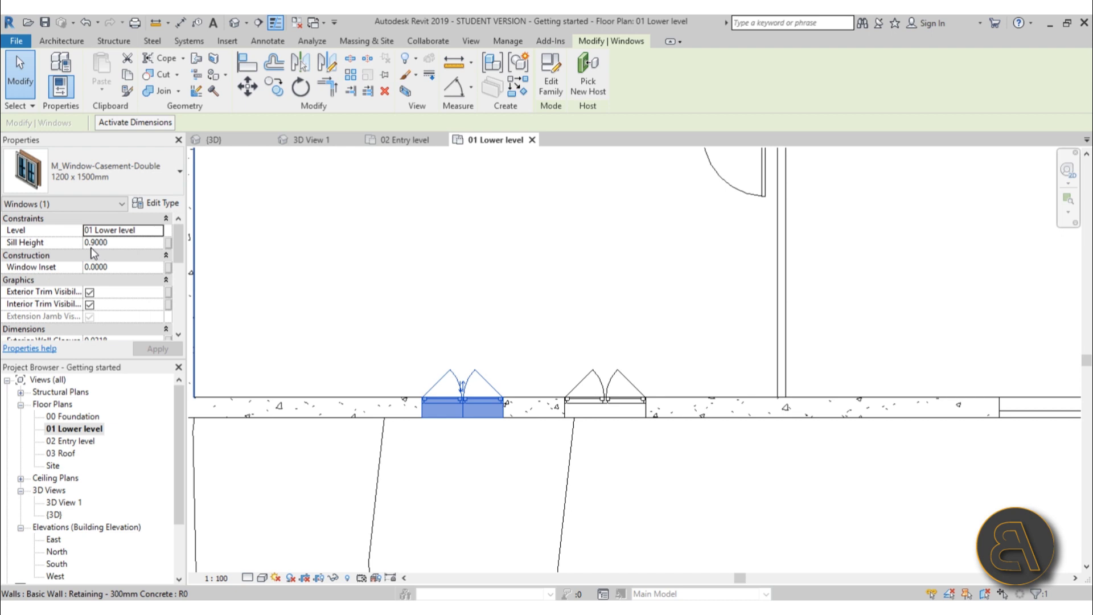
click(533, 257)
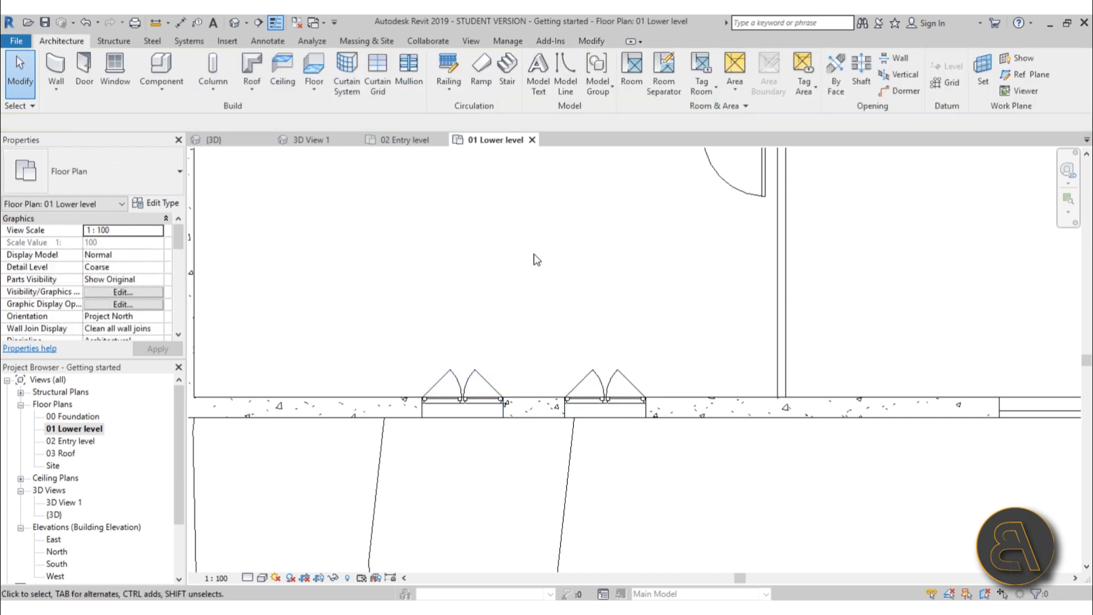
scroll(541, 279, down, 3)
scroll(578, 395, down, 4)
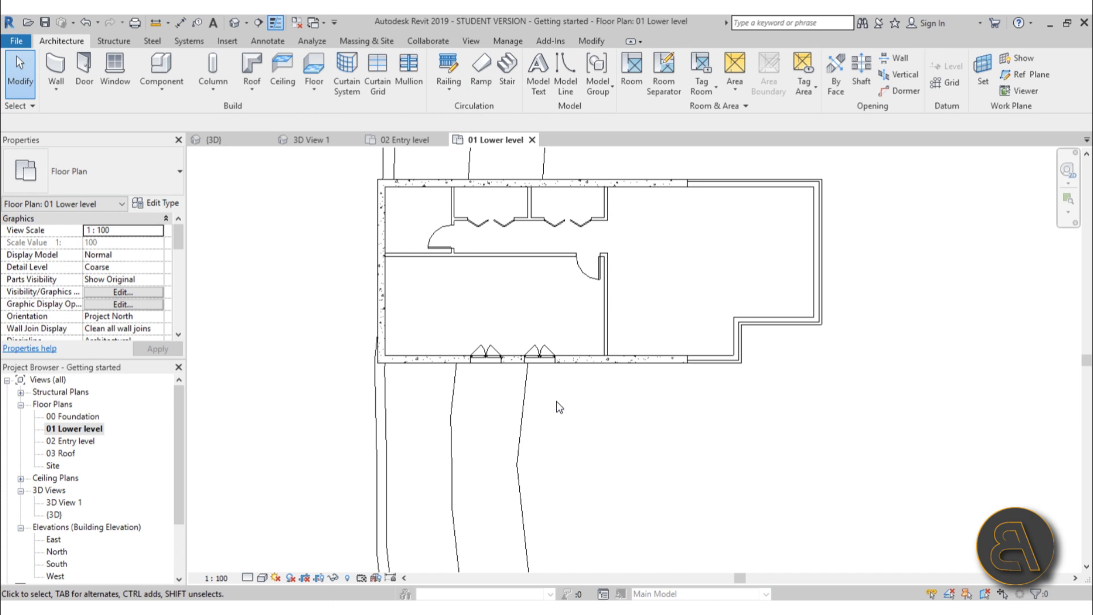
Select and clear the topography surface and the casement window in the plan.
scroll(550, 392, up, 4)
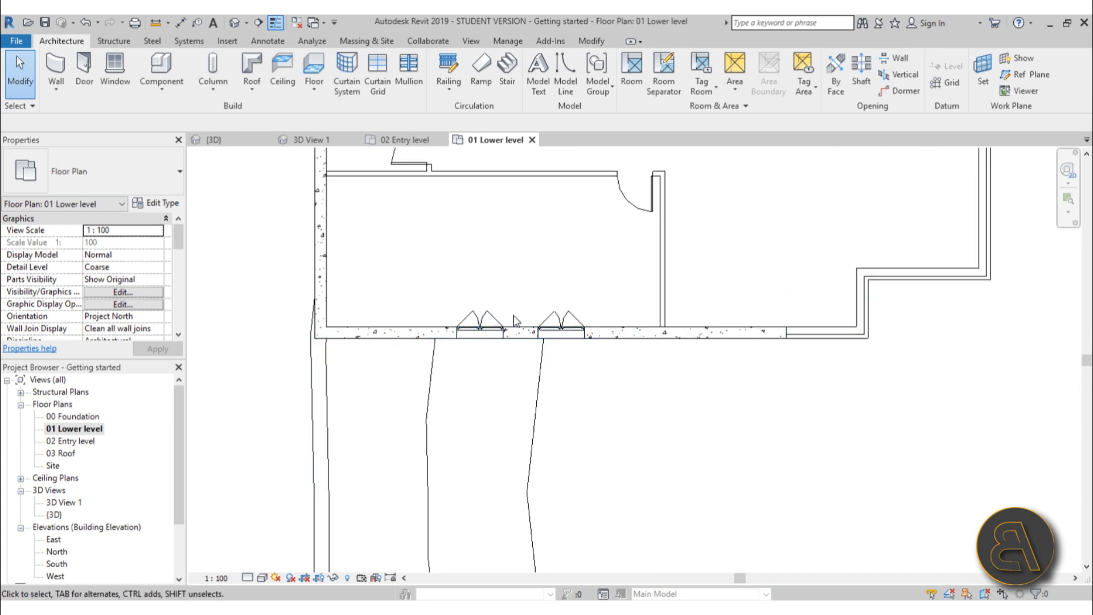
click(309, 358)
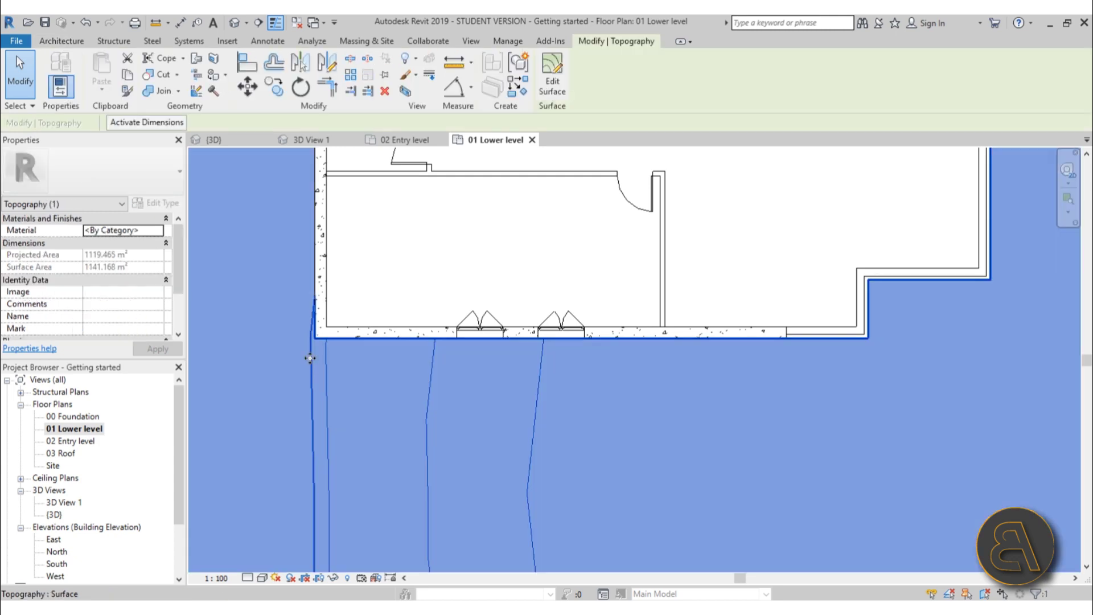
key(Escape)
click(484, 324)
click(475, 294)
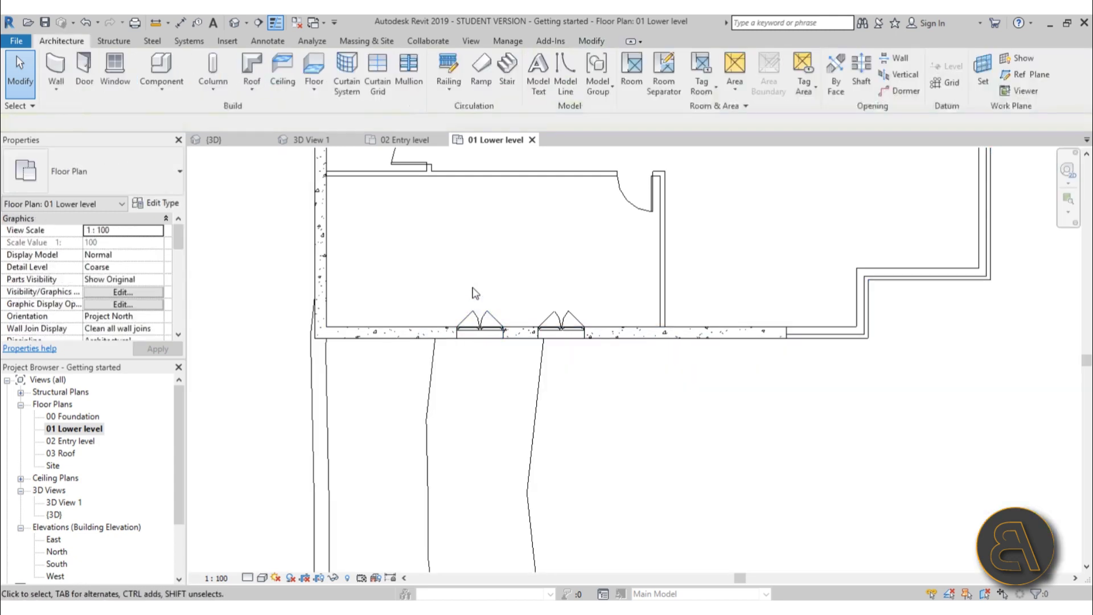
Open the South elevation view from its marker.
scroll(447, 289, down, 4)
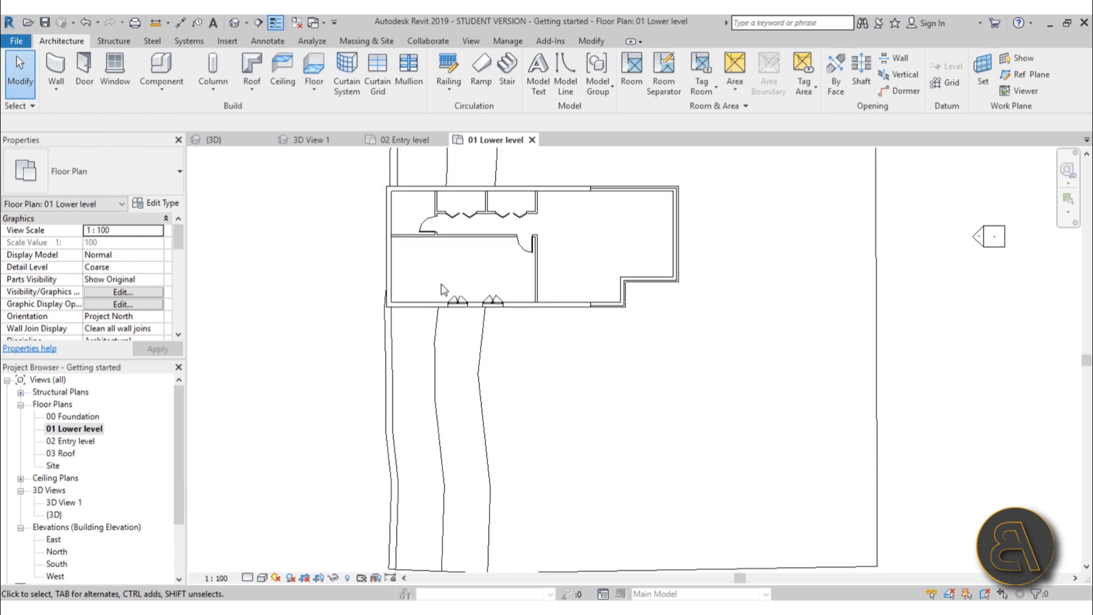
middle_drag(562, 391, 487, 434)
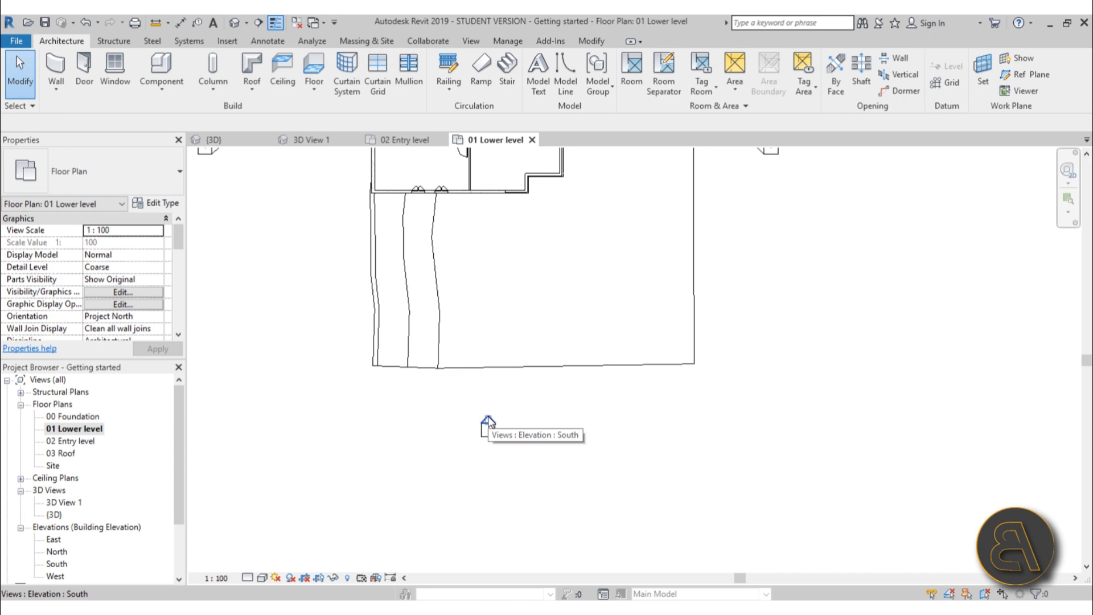
double_click(488, 423)
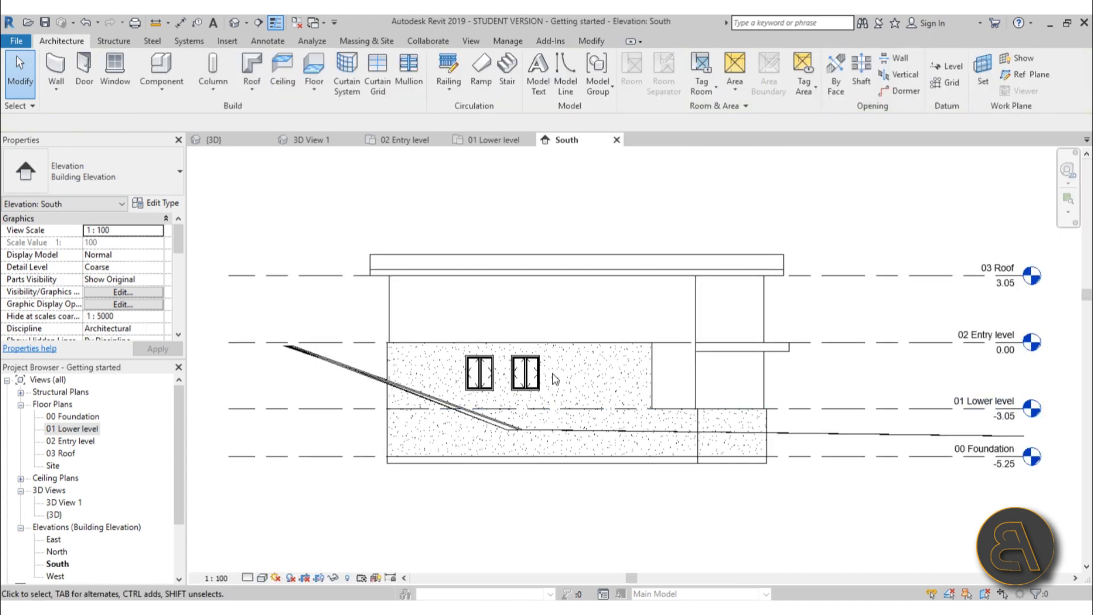
scroll(503, 351, up, 3)
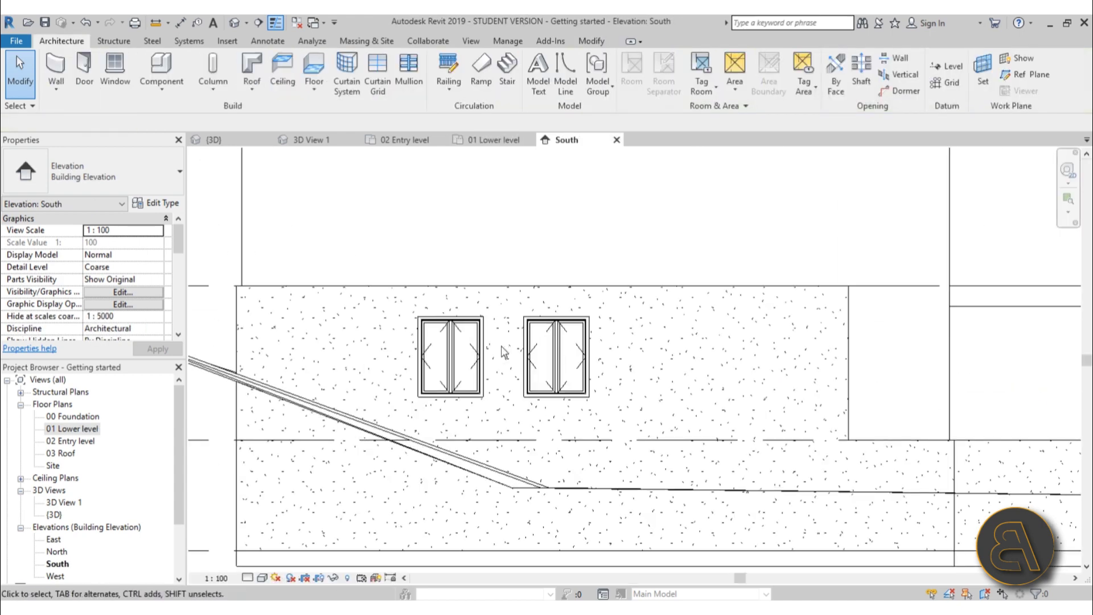
scroll(503, 351, down, 5)
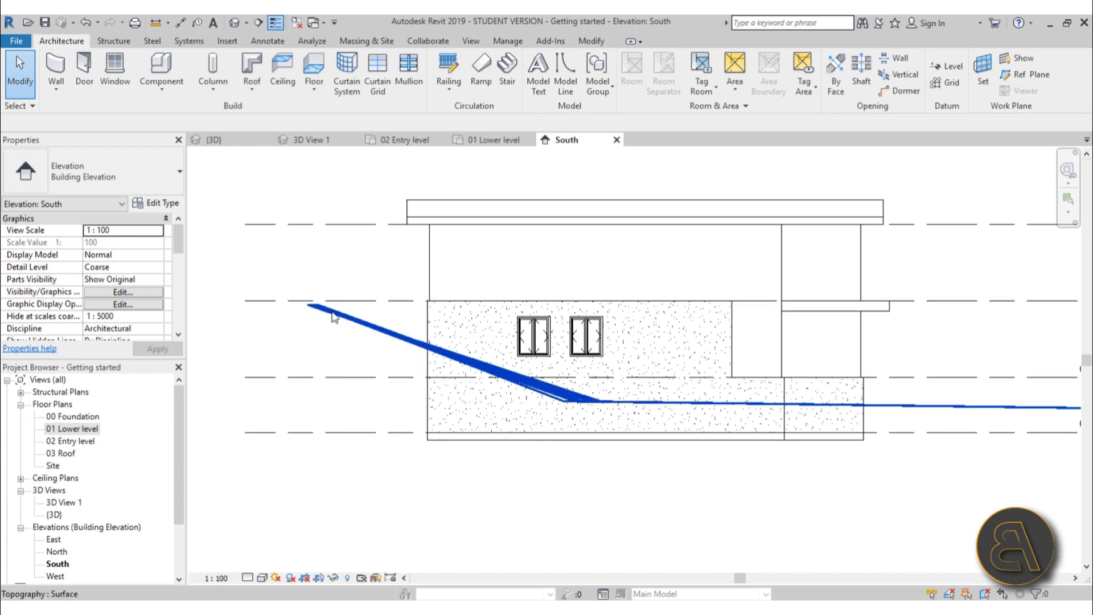
scroll(523, 346, up, 3)
Drag the left window upward so its sill height becomes 1.2886.
click(526, 349)
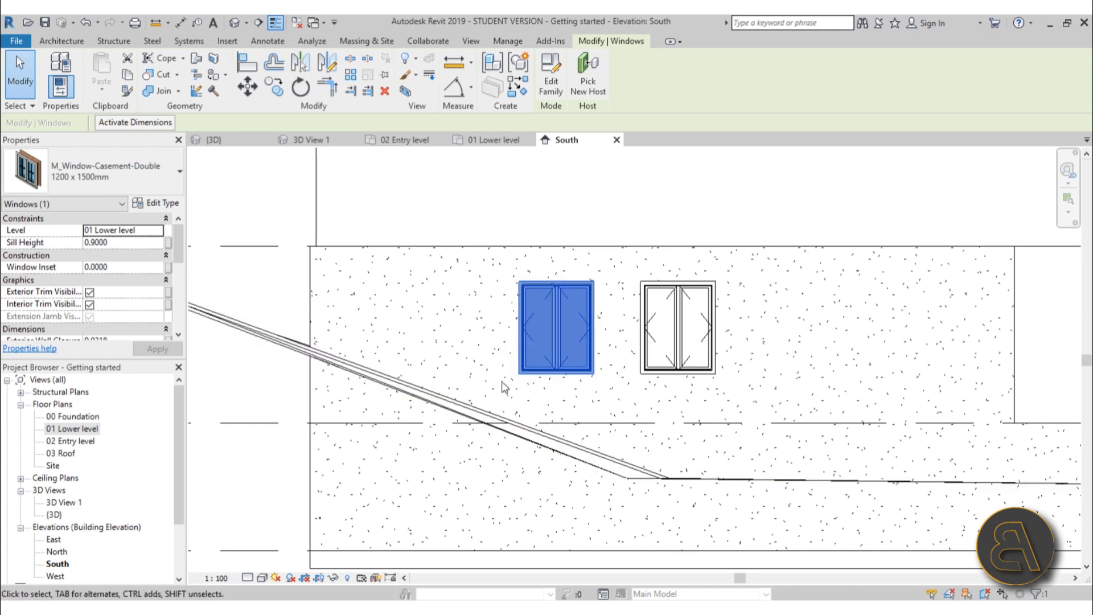
drag(540, 358, 507, 336)
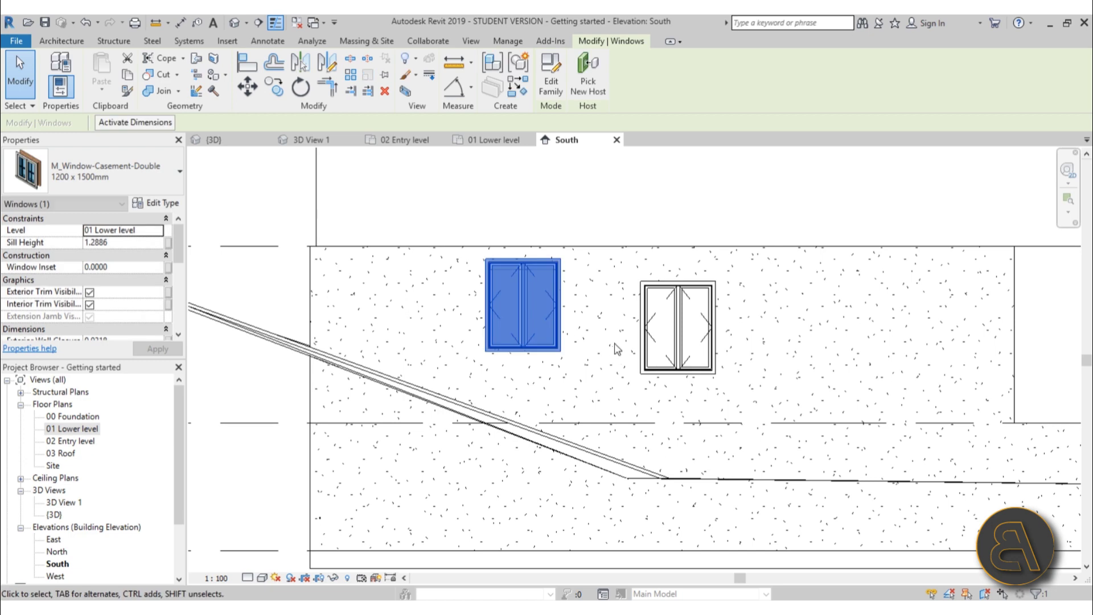
key(Escape)
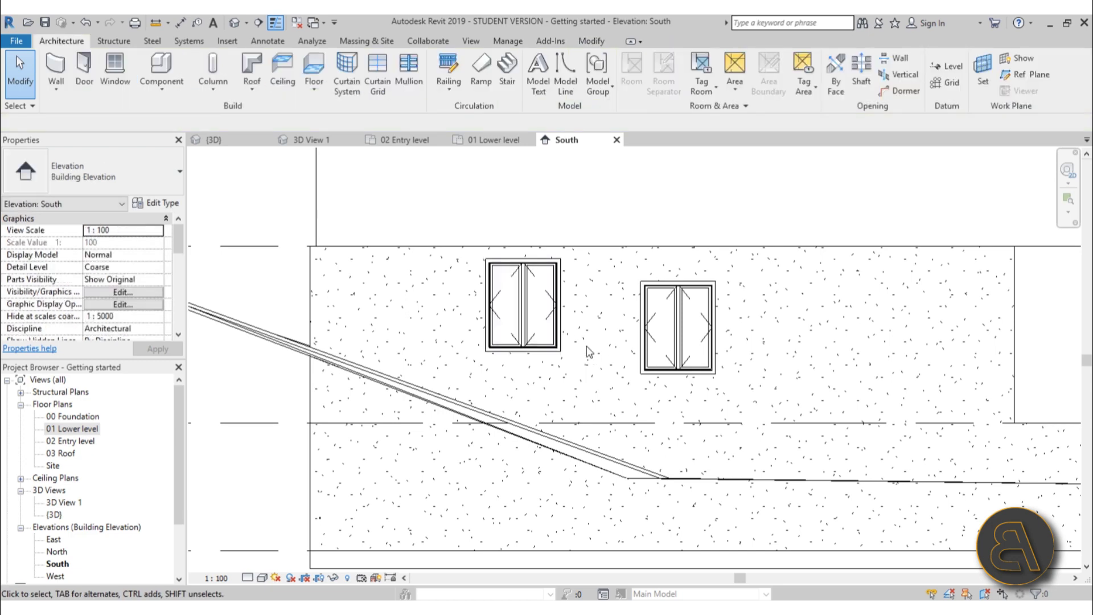
key(a)
key(l)
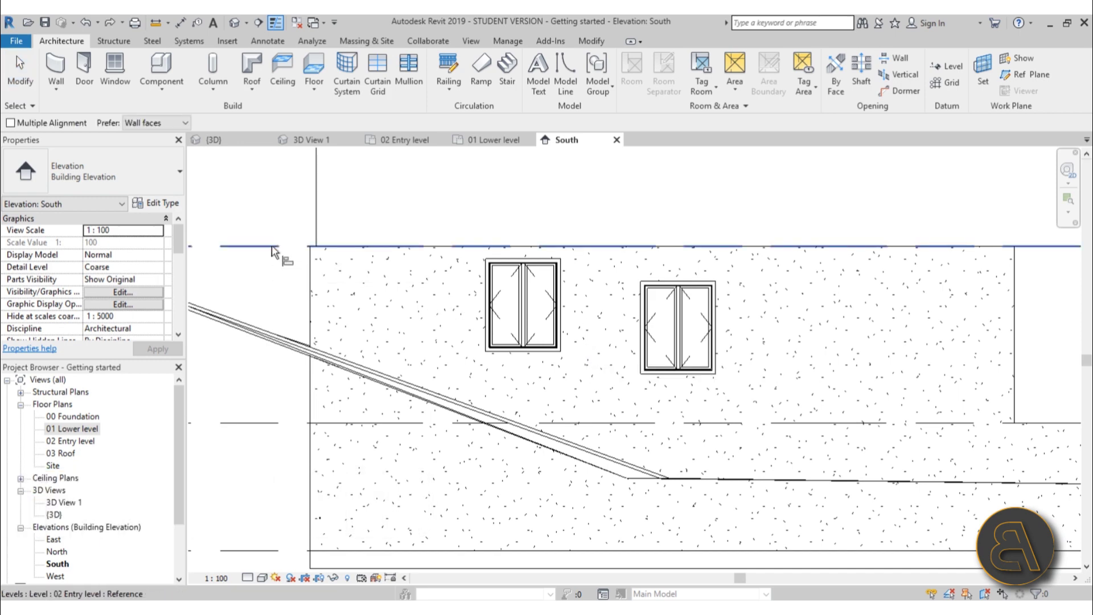
Align the left window's top edge to the 02 Entry level line.
scroll(272, 262, down, 5)
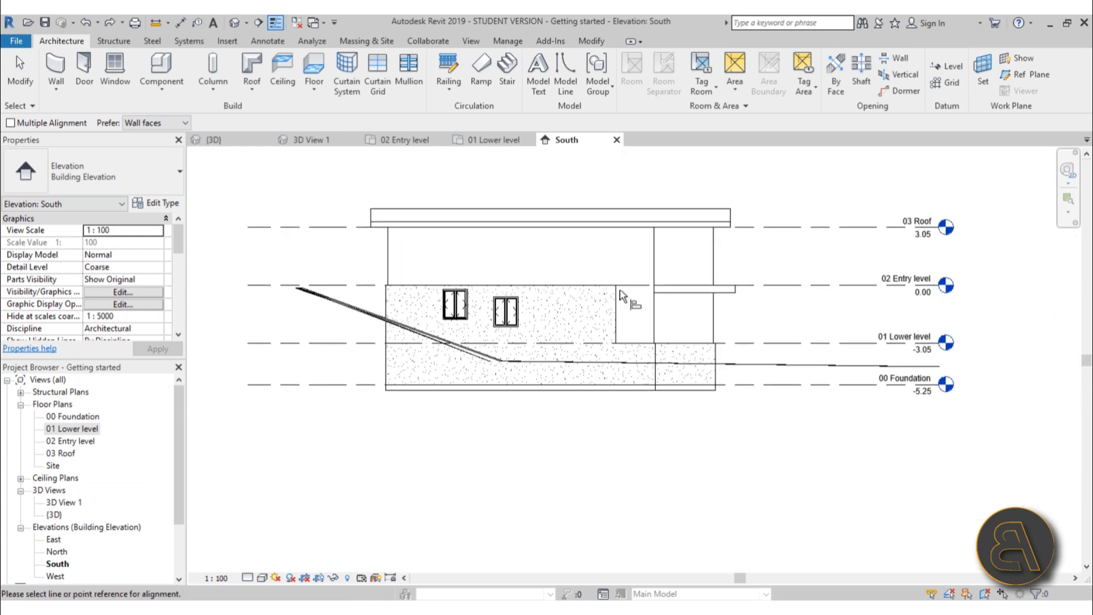
click(910, 283)
scroll(484, 302, up, 2)
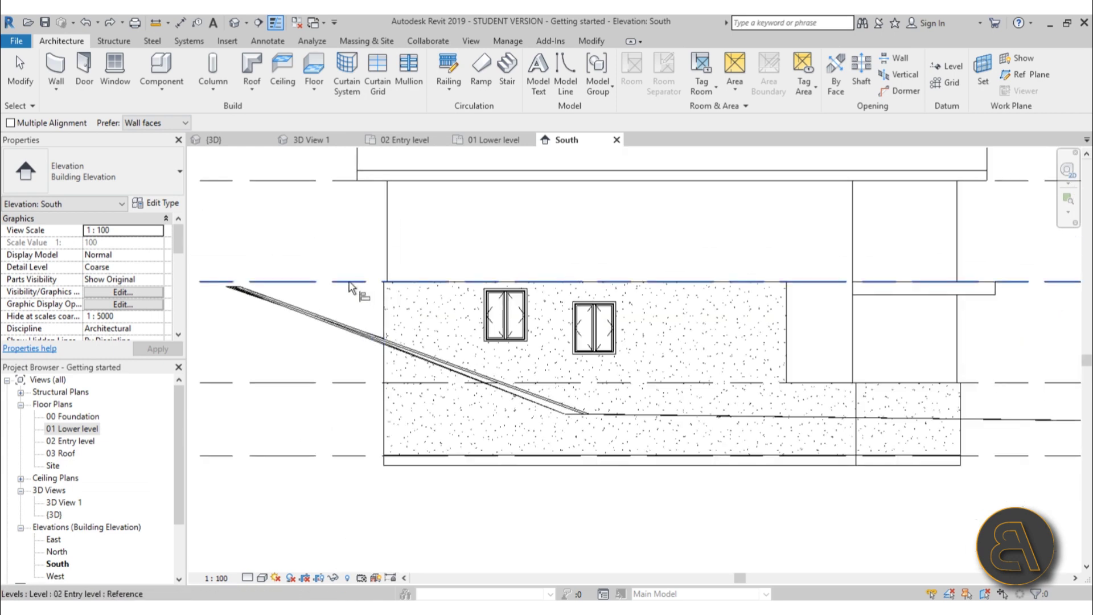
scroll(445, 291, up, 3)
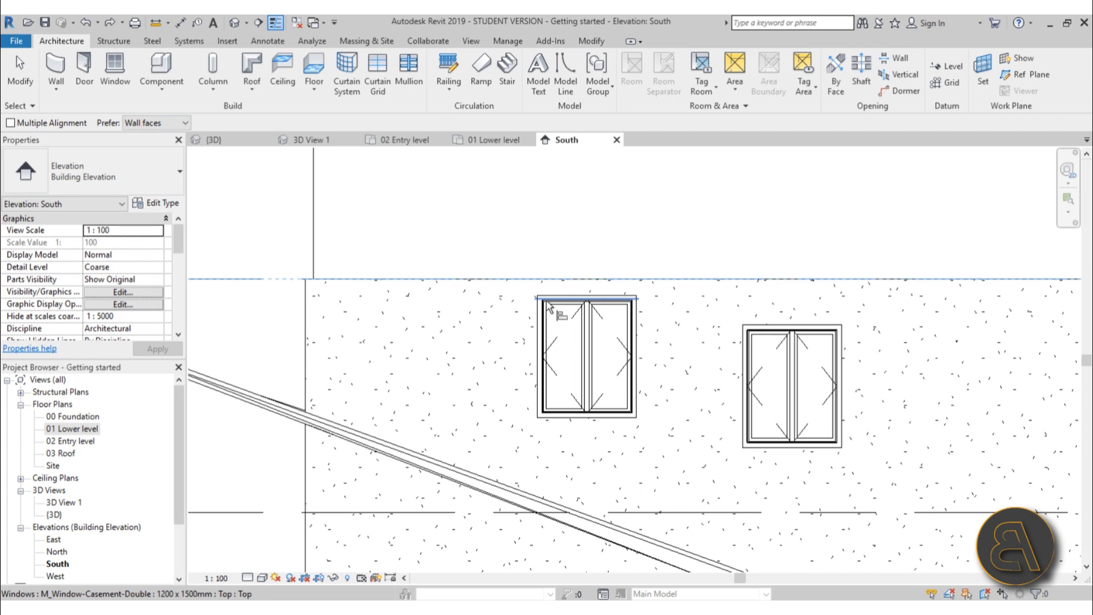
scroll(536, 301, up, 5)
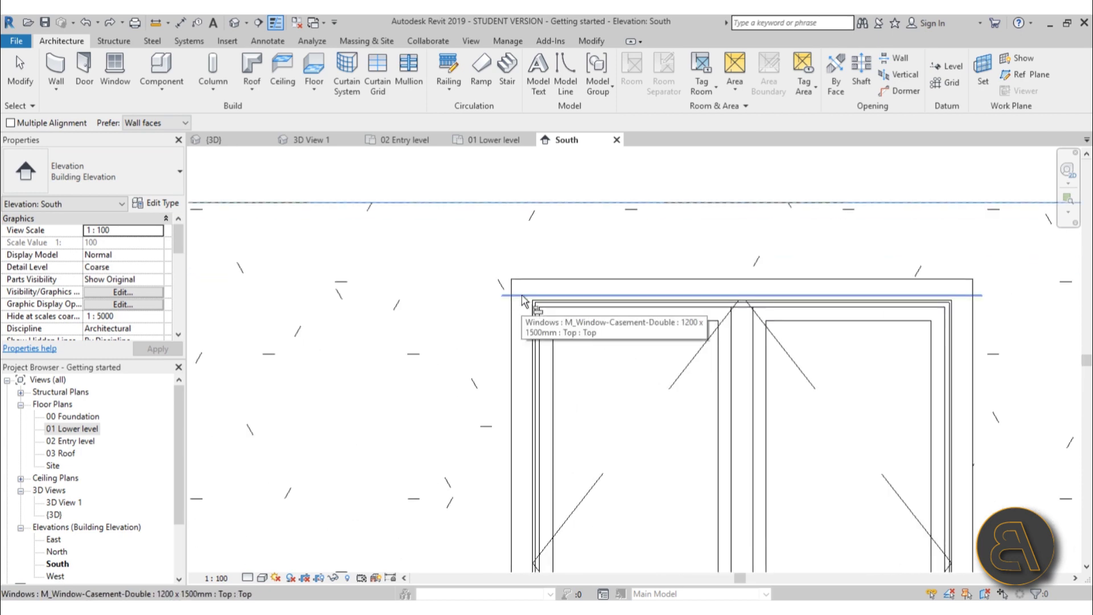
click(524, 300)
Align the right window's top edge to the 02 Entry level line.
scroll(547, 296, down, 5)
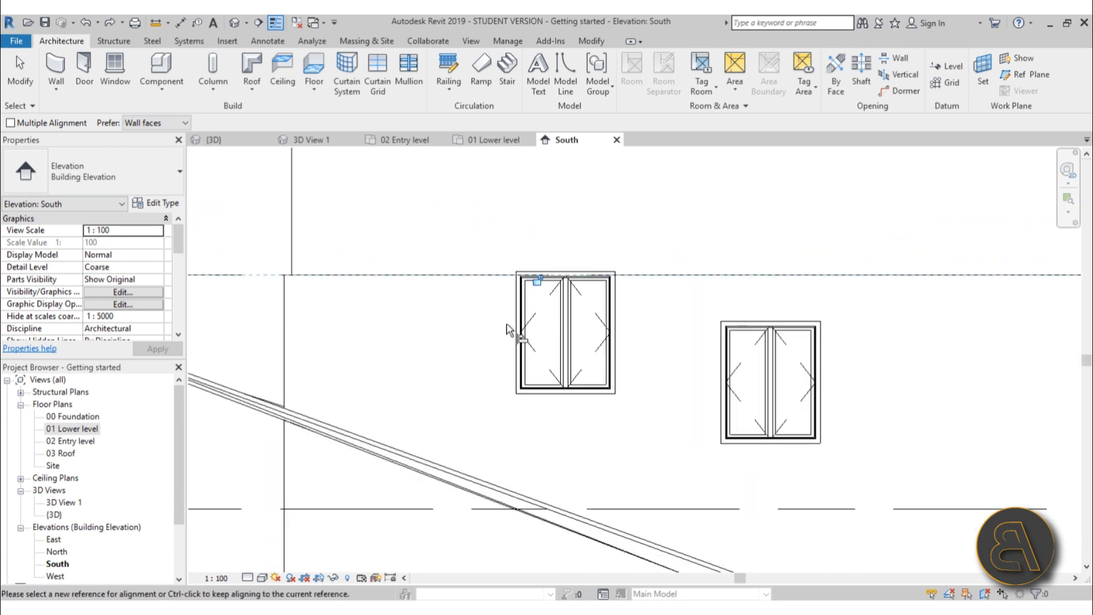
scroll(550, 290, up, 2)
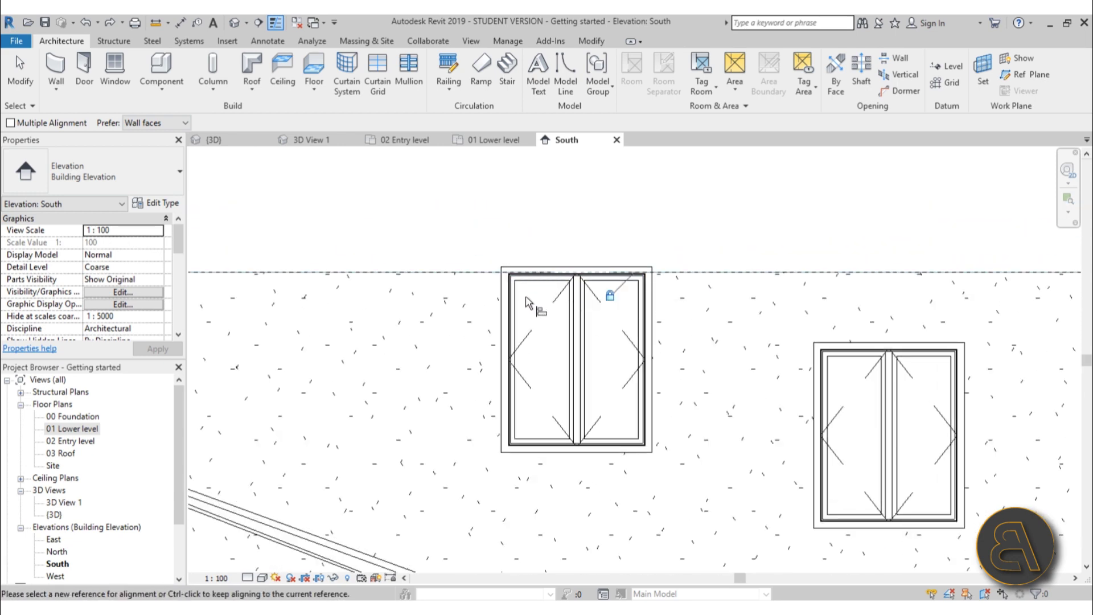
scroll(504, 255, down, 3)
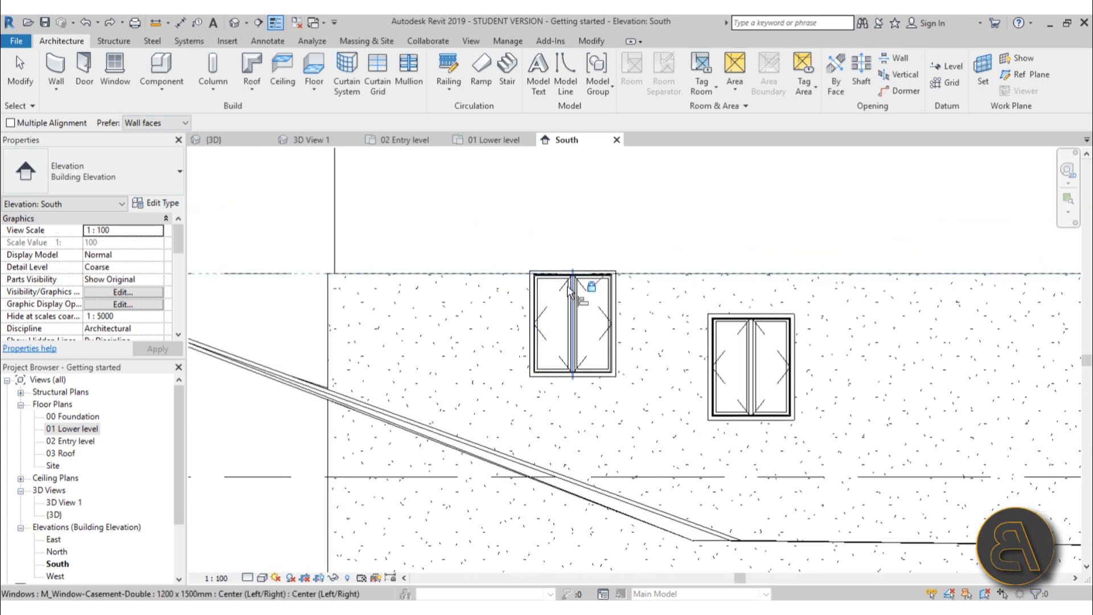
scroll(558, 310, up, 1)
scroll(558, 310, down, 1)
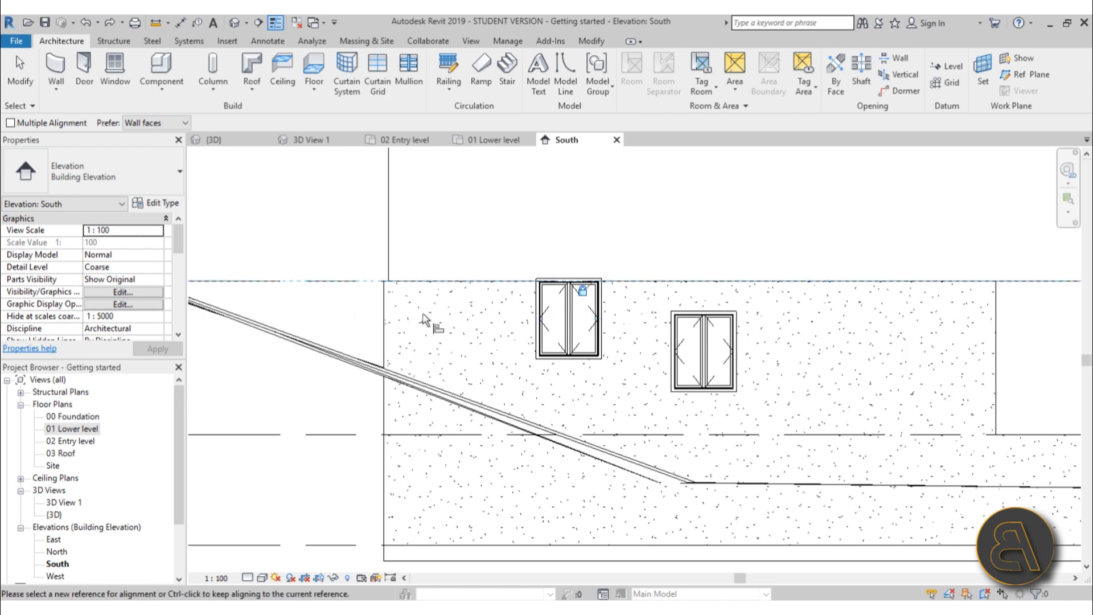
click(349, 281)
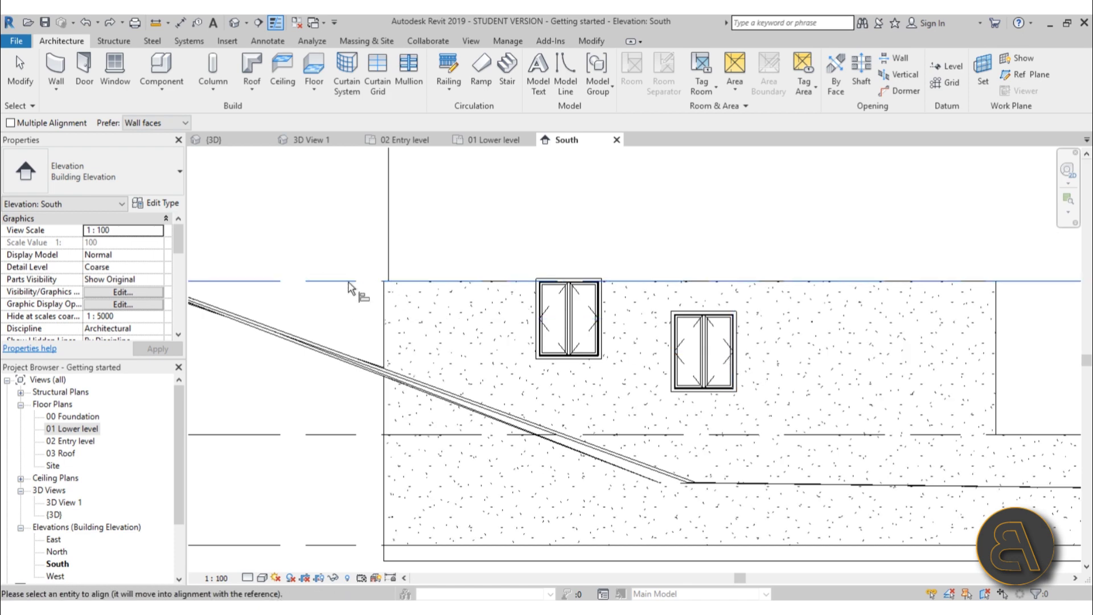
scroll(703, 313, up, 3)
click(681, 319)
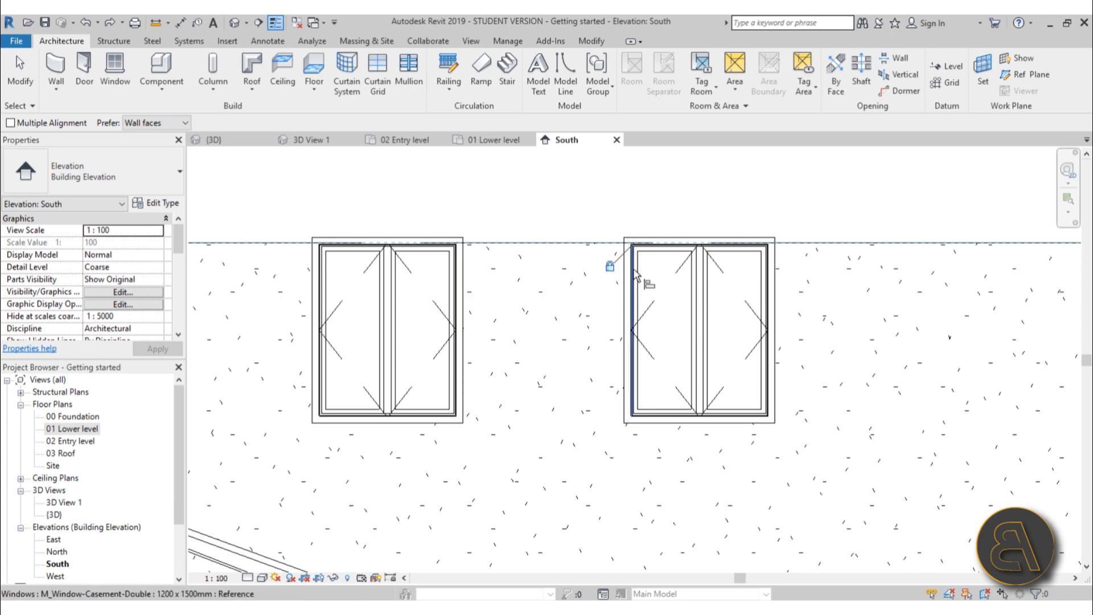
scroll(649, 296, down, 4)
Finish aligning and open the 02 Entry level floor plan.
key(Escape)
middle_drag(640, 430, 552, 415)
scroll(552, 415, down, 2)
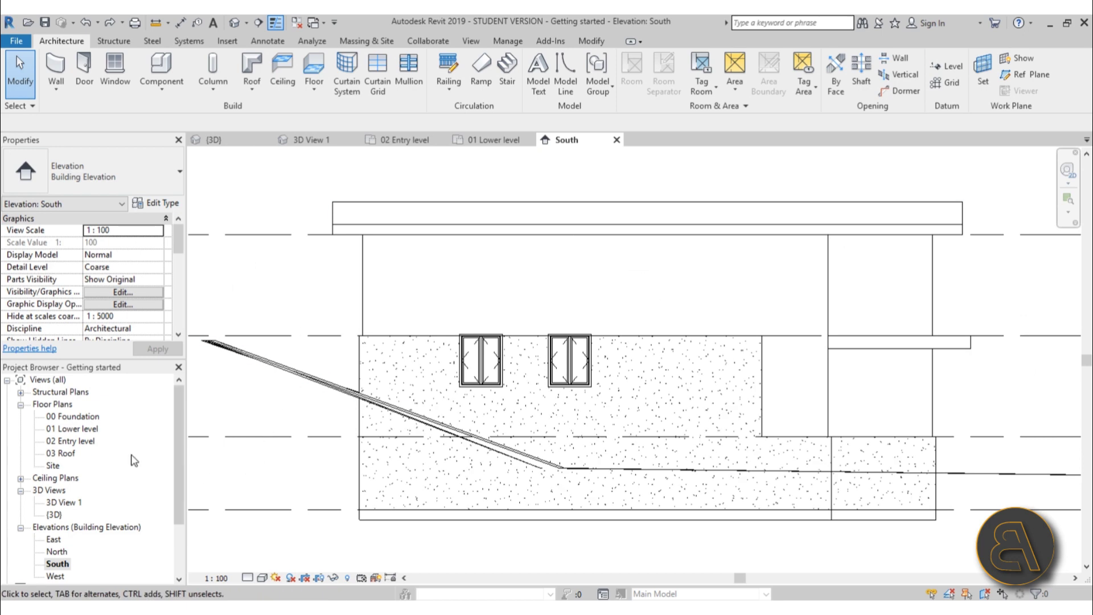
double_click(74, 441)
Start the Window tool with the M_Fixed 0915 x 1220mm window type.
middle_drag(348, 219, 374, 307)
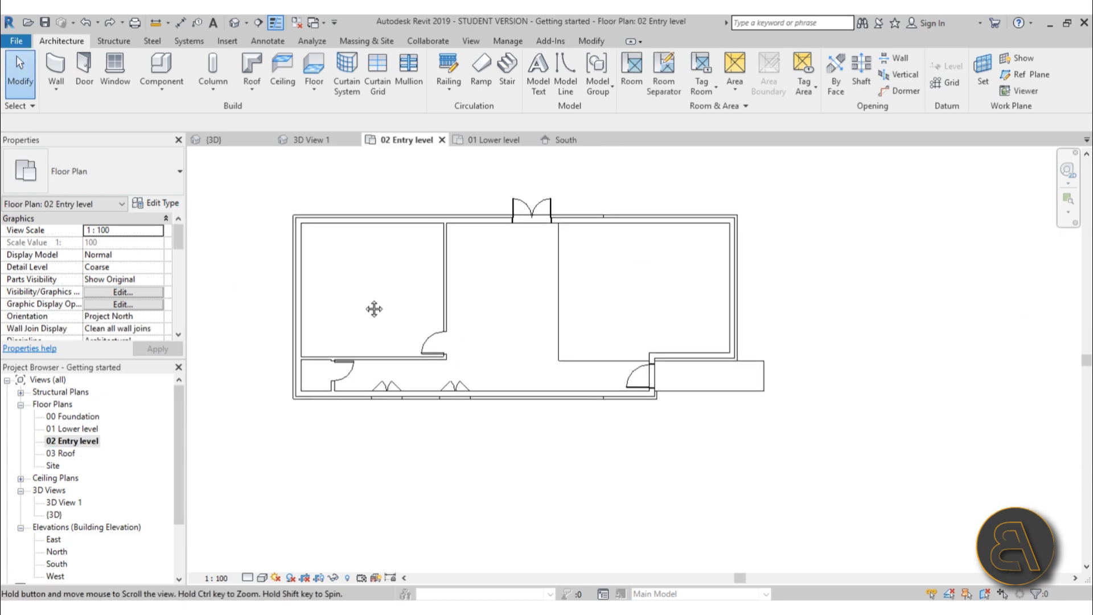
scroll(251, 284, up, 2)
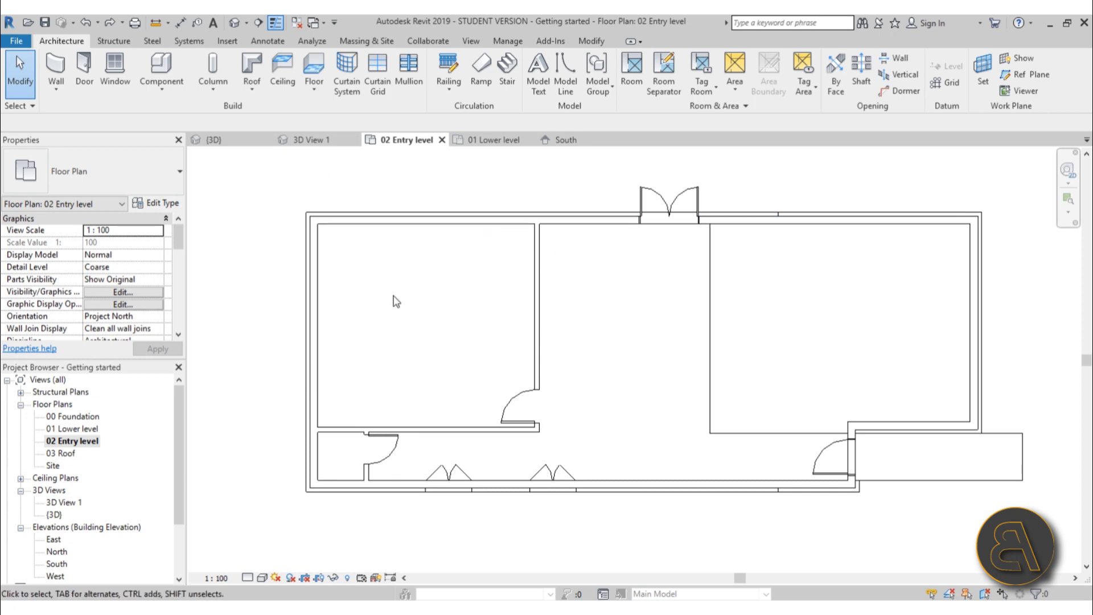
middle_drag(395, 302, 407, 295)
scroll(307, 291, up, 1)
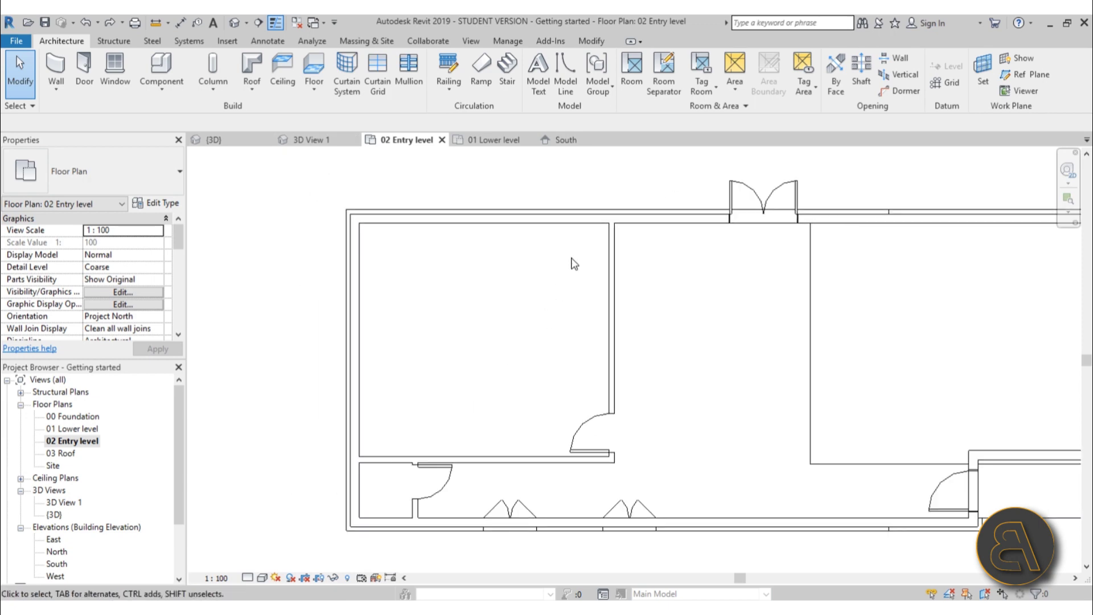
click(115, 72)
click(102, 170)
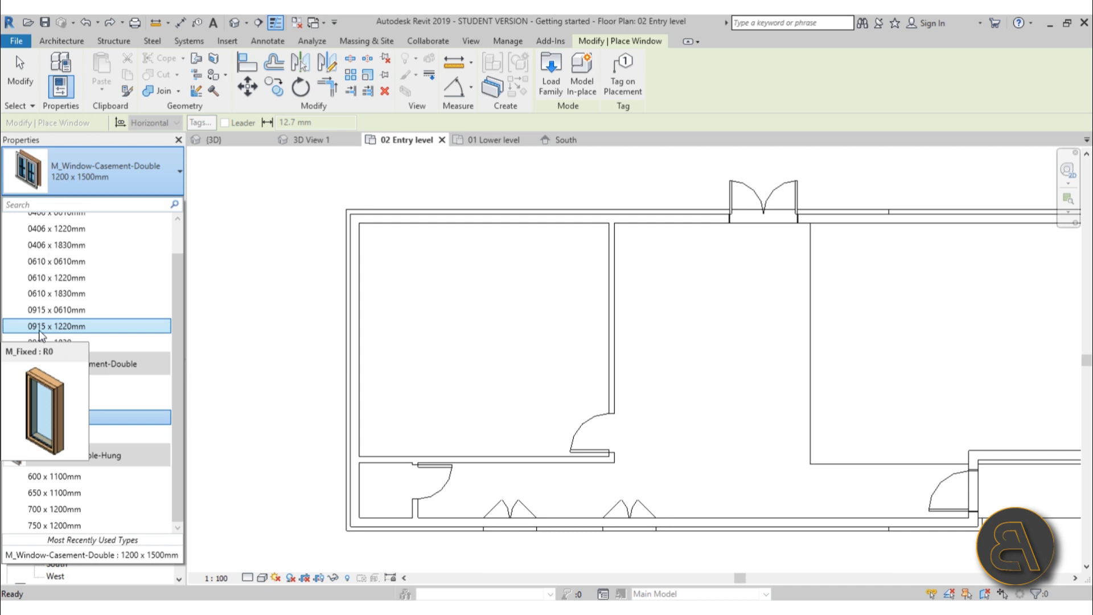
click(64, 330)
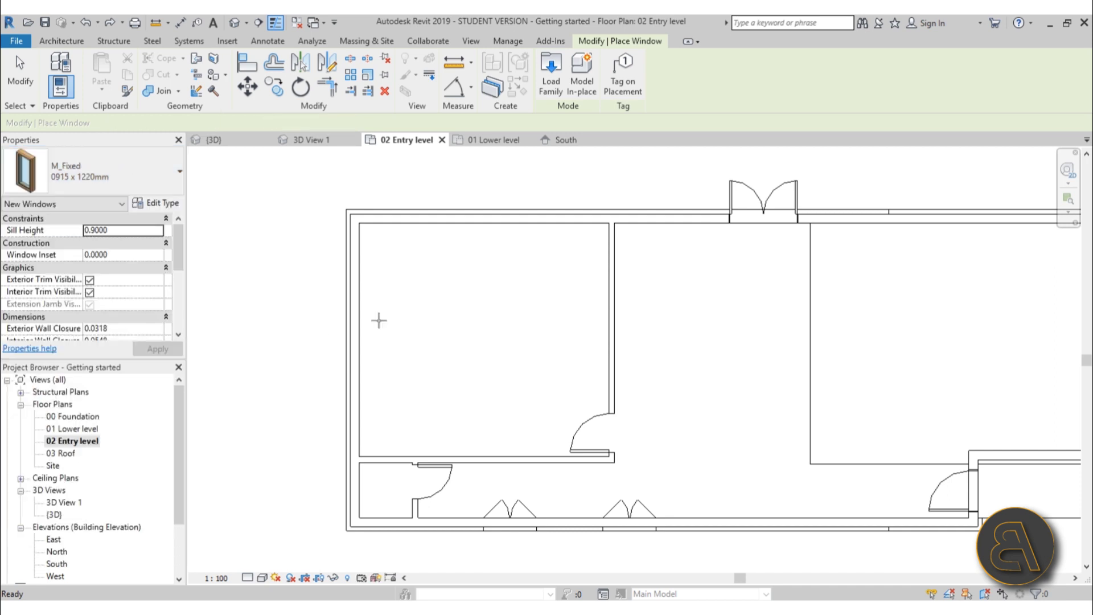
Place three fixed windows down the left exterior wall.
scroll(368, 257, up, 1)
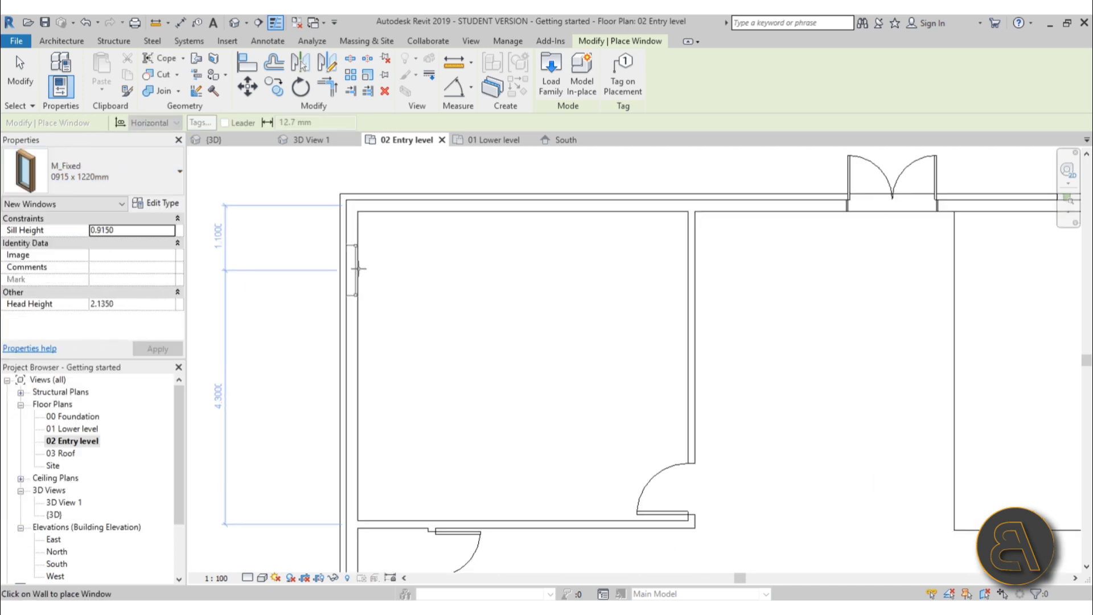
click(348, 269)
click(348, 347)
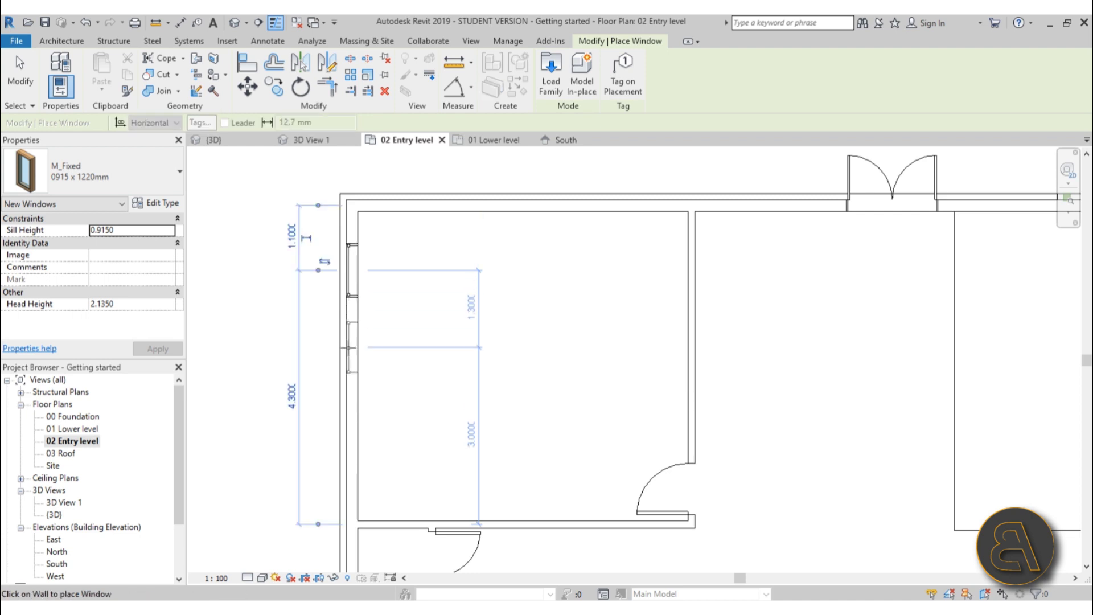
click(344, 442)
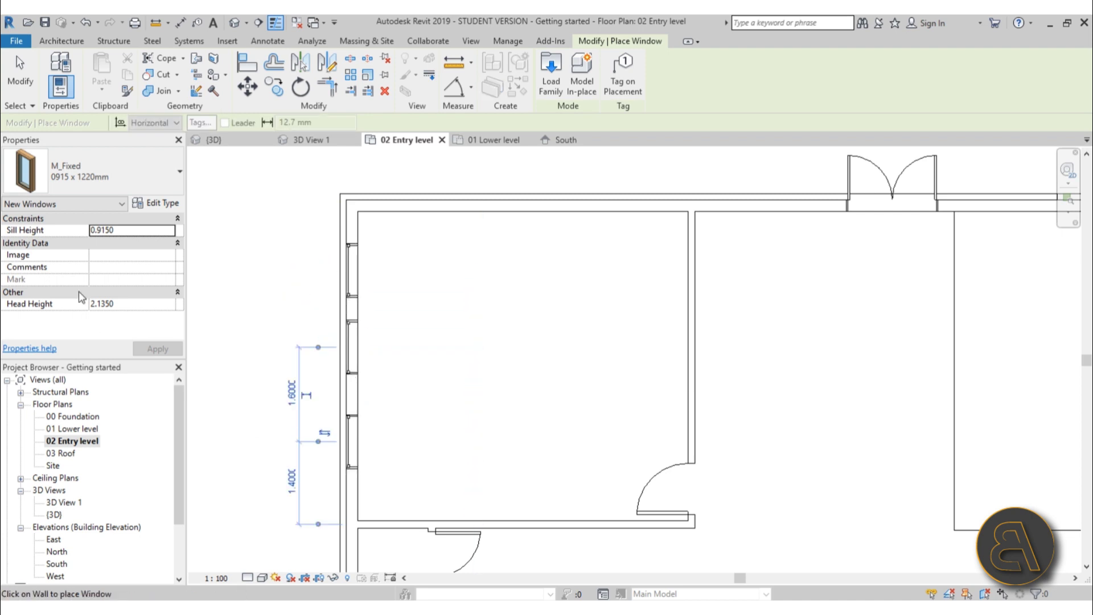
click(38, 96)
Check the lower window and slide the middle window slightly along the wall.
scroll(507, 216, down, 2)
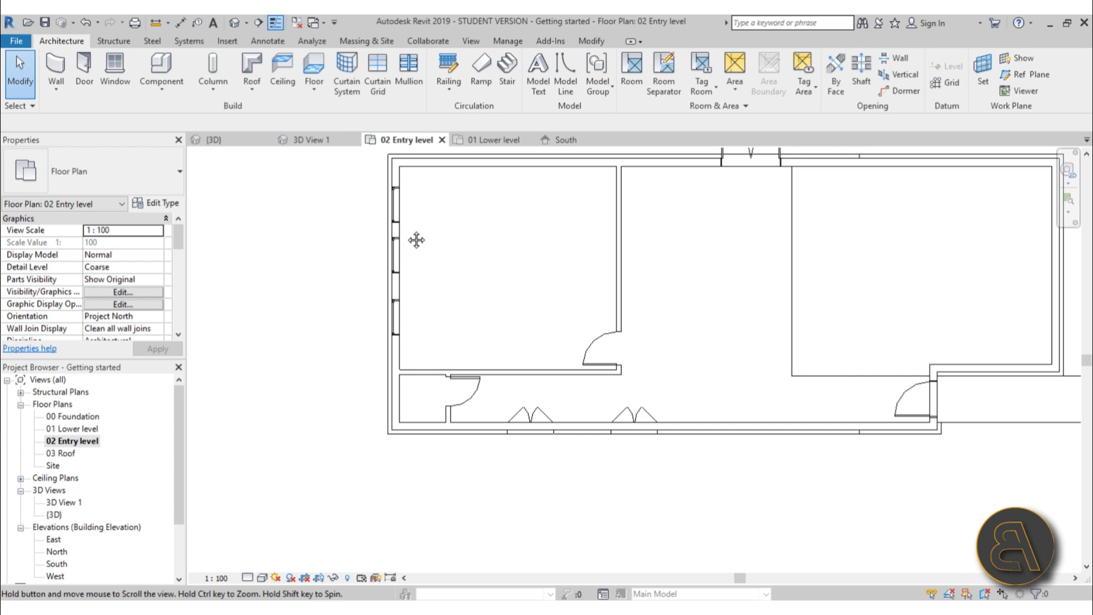
scroll(393, 259, up, 1)
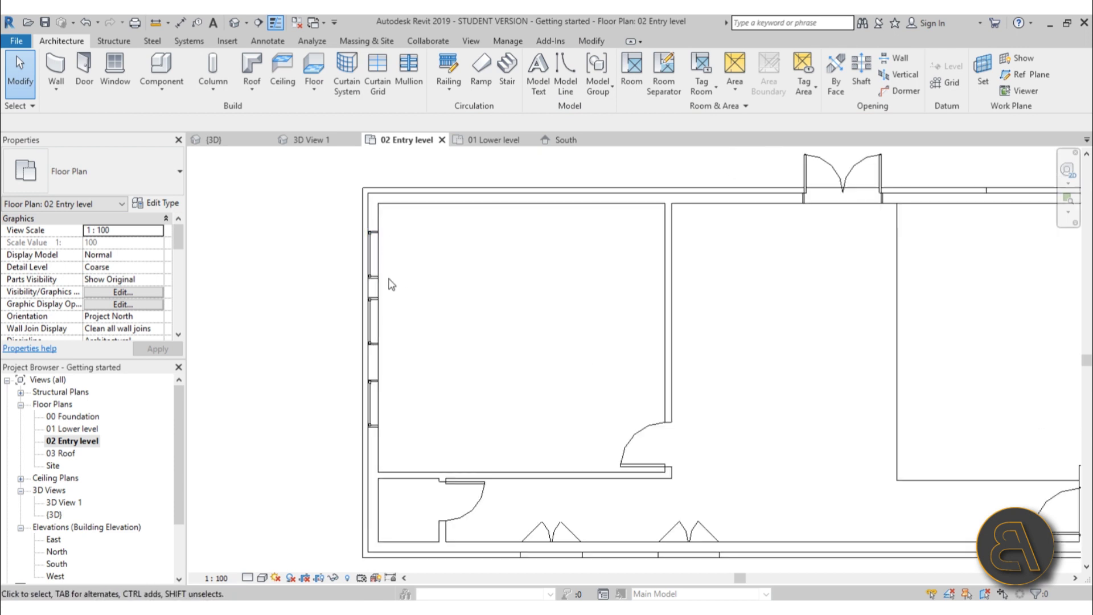
click(380, 420)
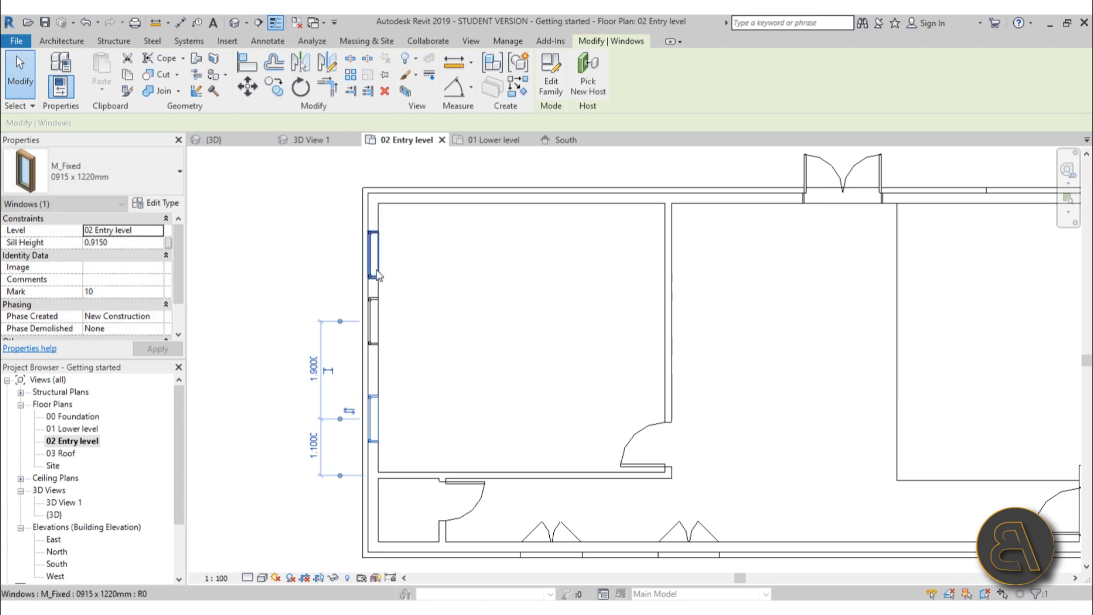
click(440, 345)
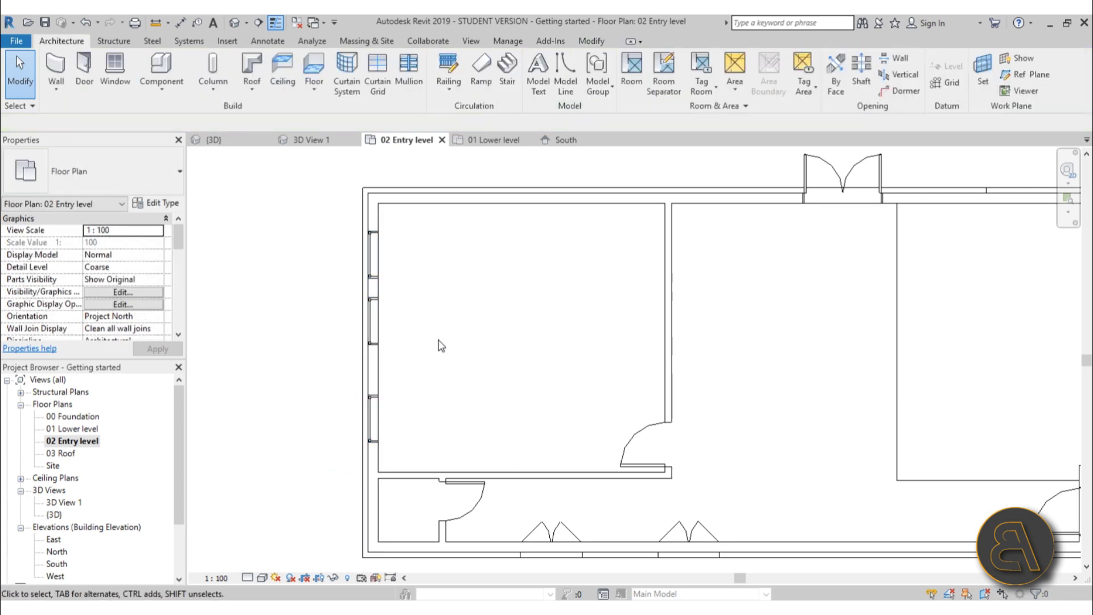
click(376, 327)
drag(375, 326, 370, 331)
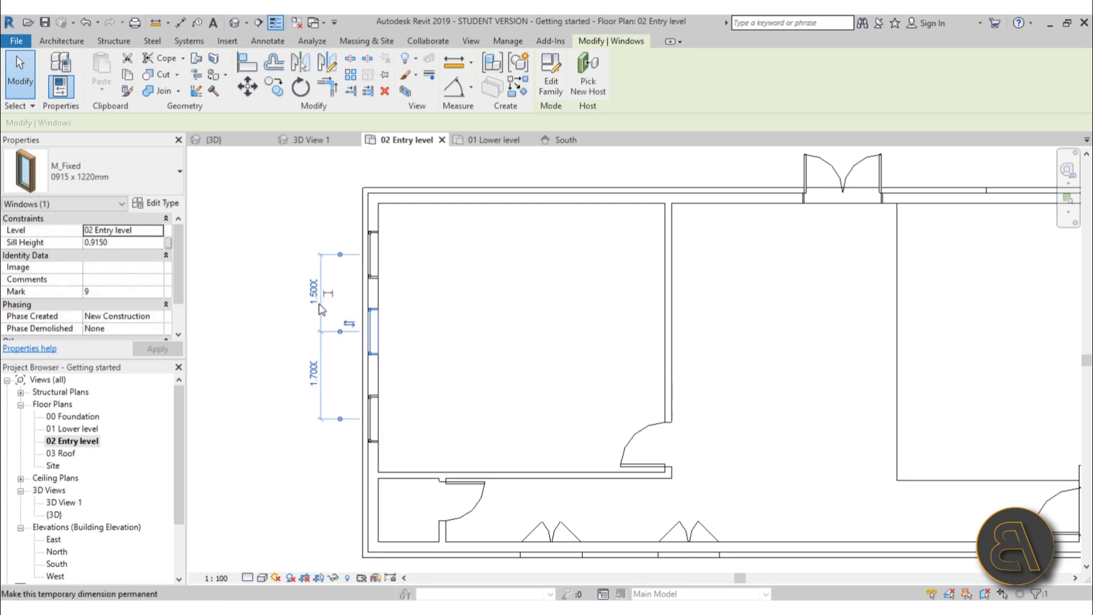
click(493, 325)
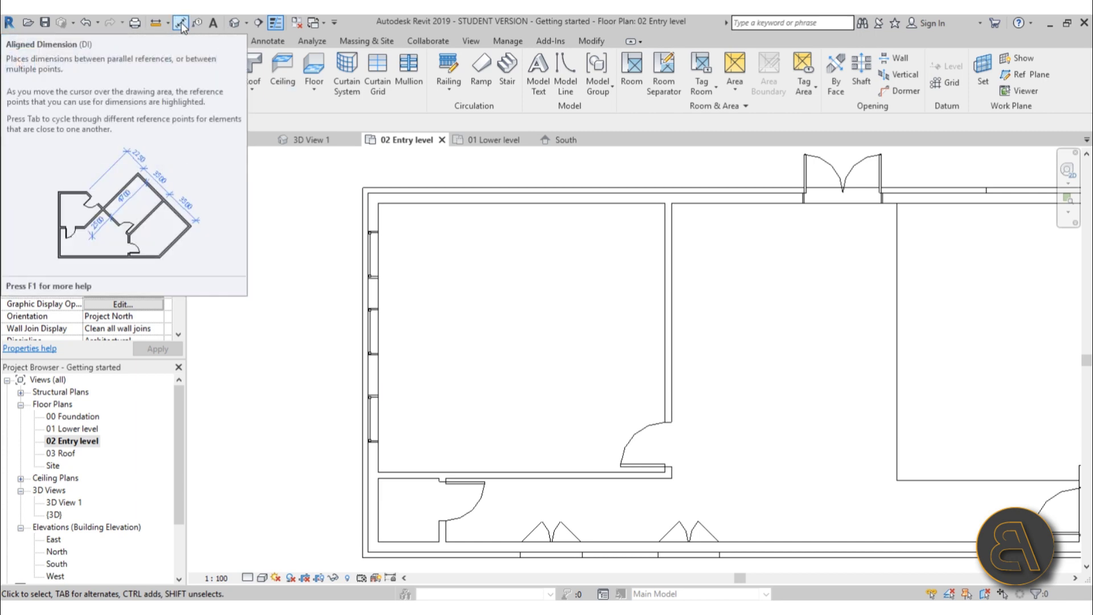
Switch the ribbon to the Annotate tab.
click(267, 41)
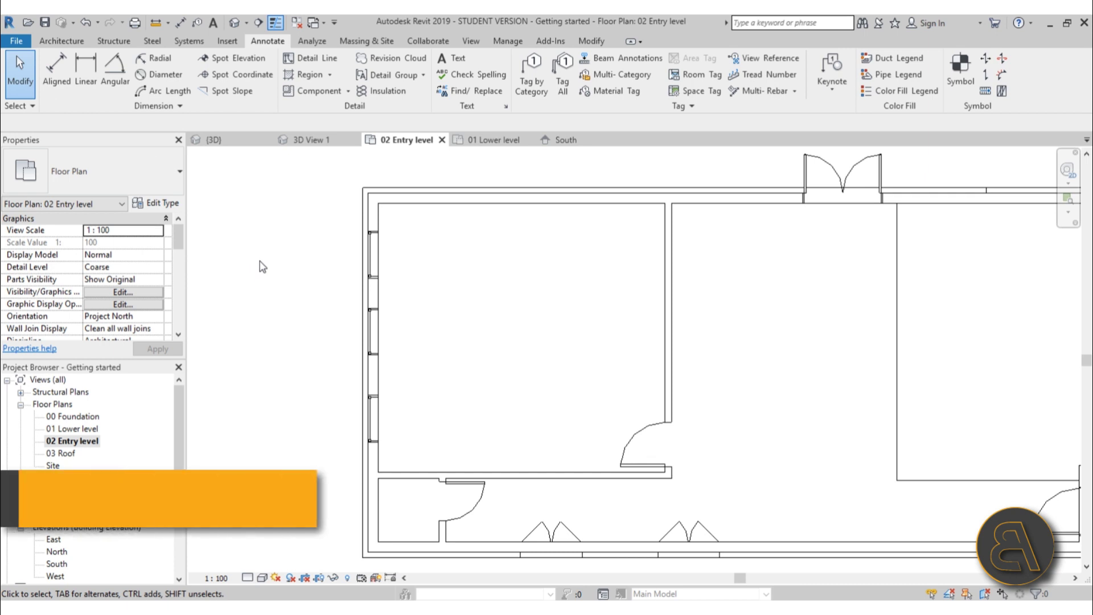
Place an aligned dimension (DI) through the three window centres, left of the wall.
key(d)
key(i)
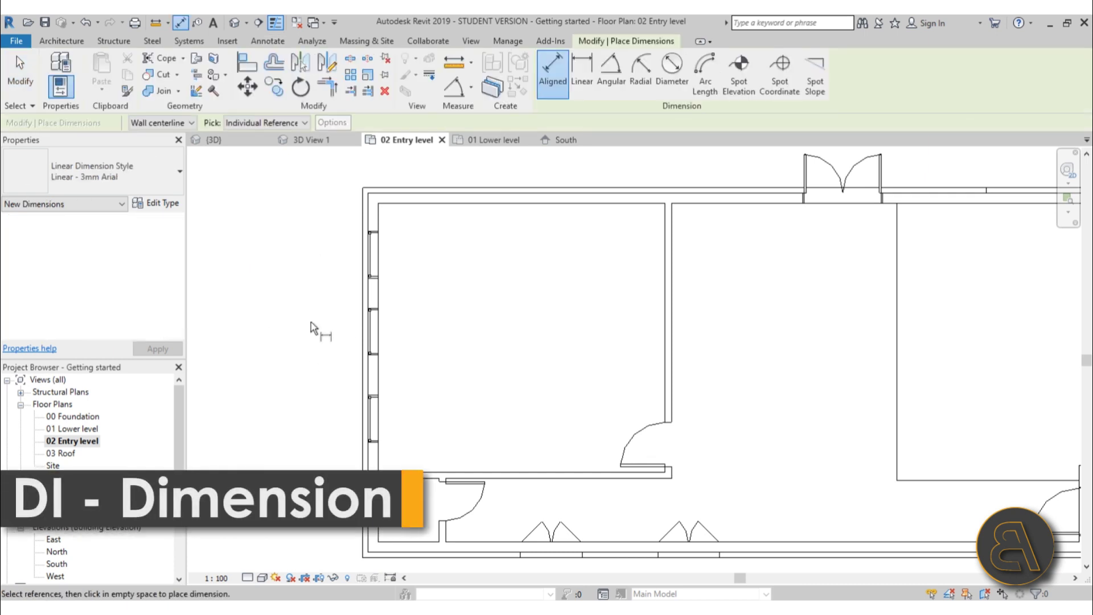
middle_drag(292, 322, 350, 299)
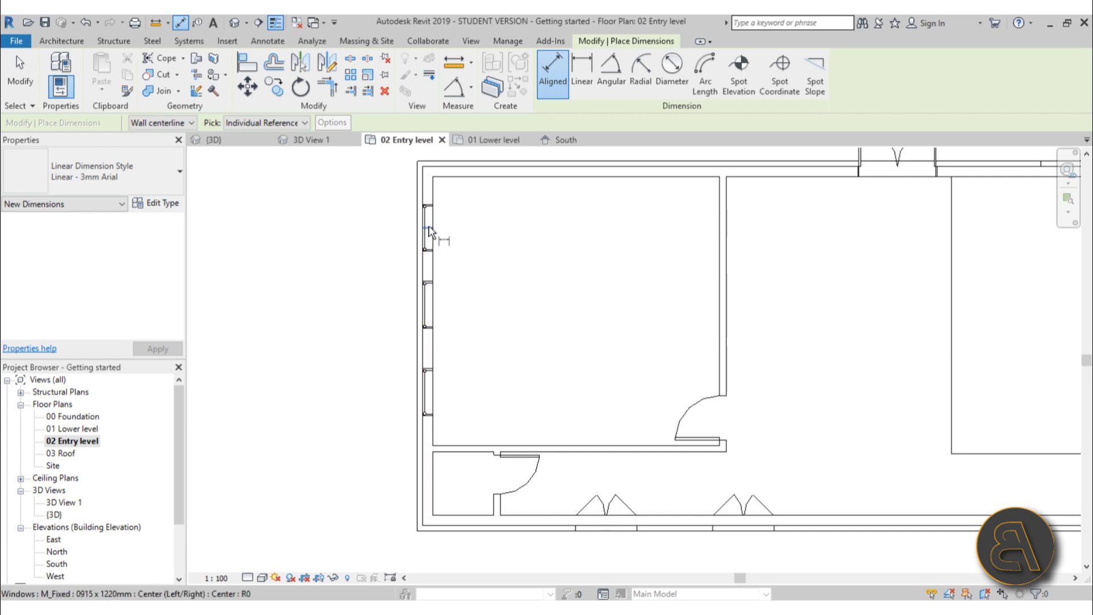
scroll(429, 234, up, 3)
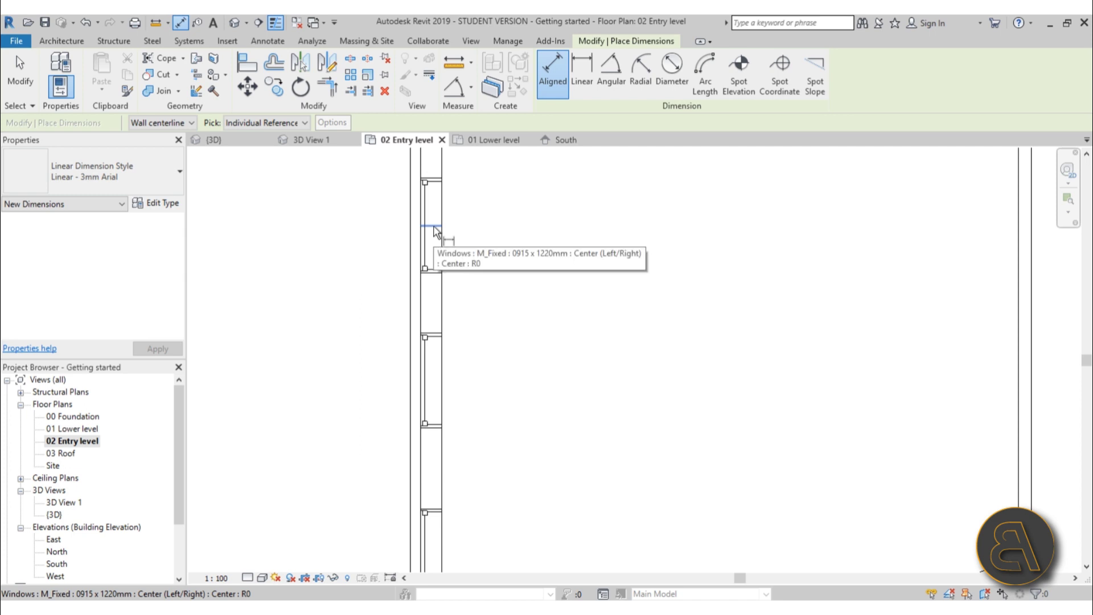
click(436, 228)
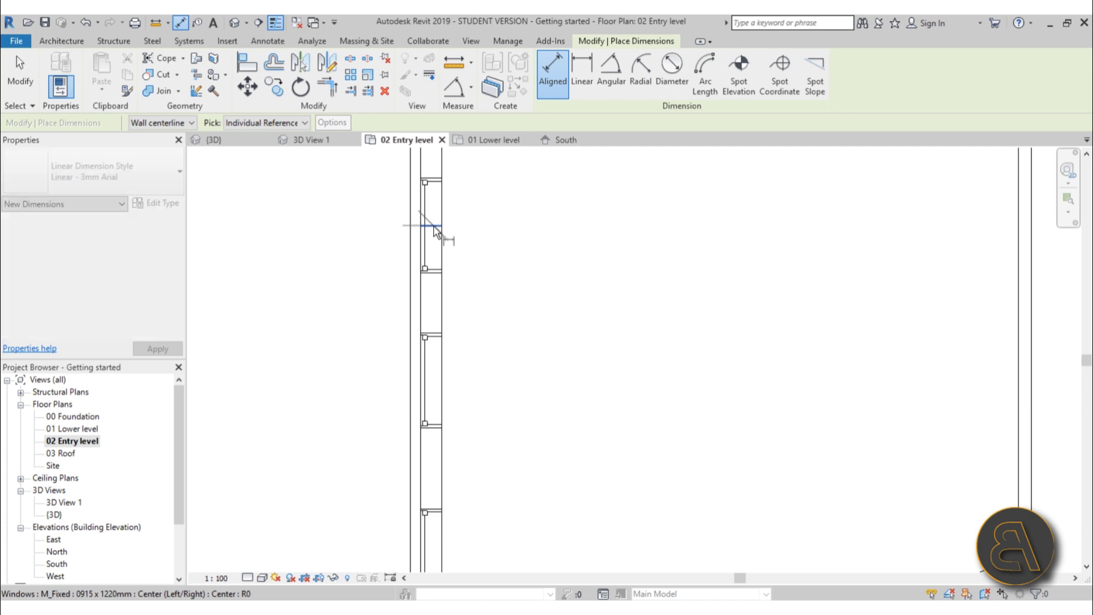
click(435, 383)
middle_drag(566, 432, 428, 347)
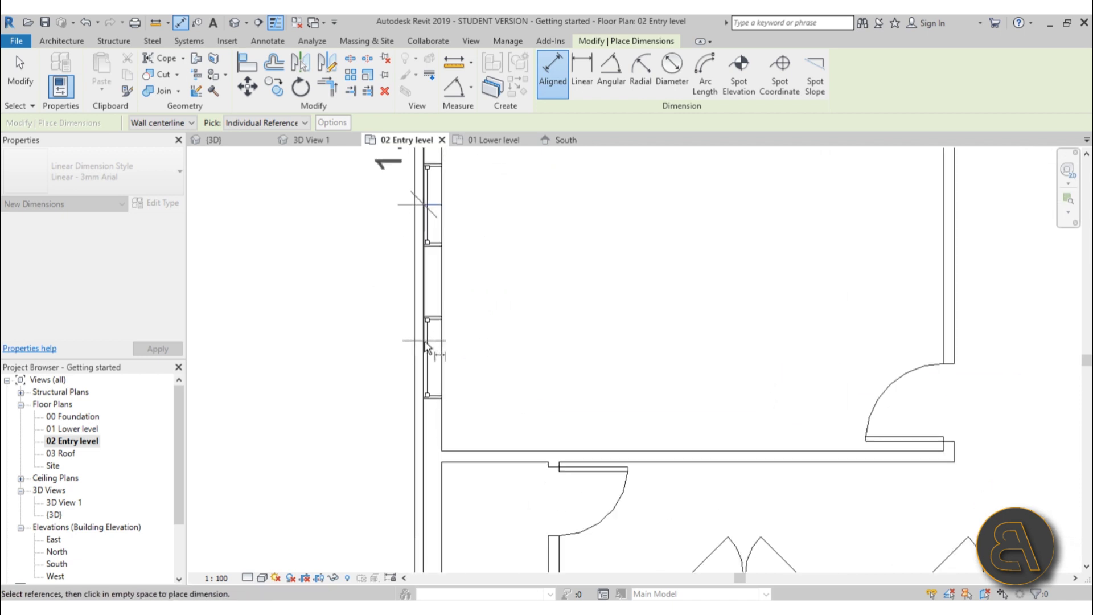
click(435, 365)
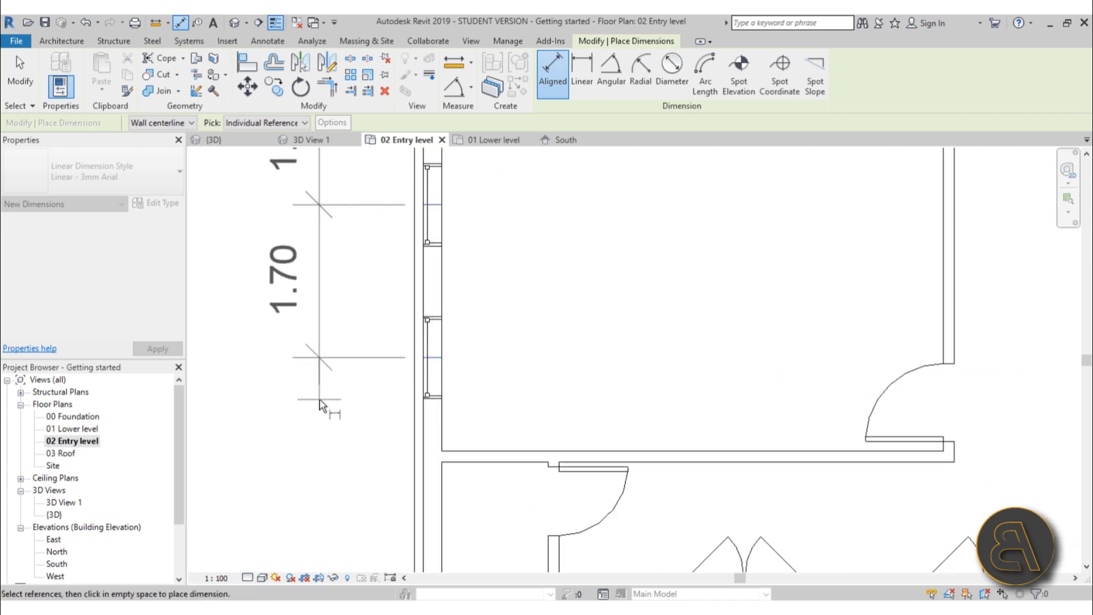
click(332, 399)
middle_drag(332, 399, 445, 412)
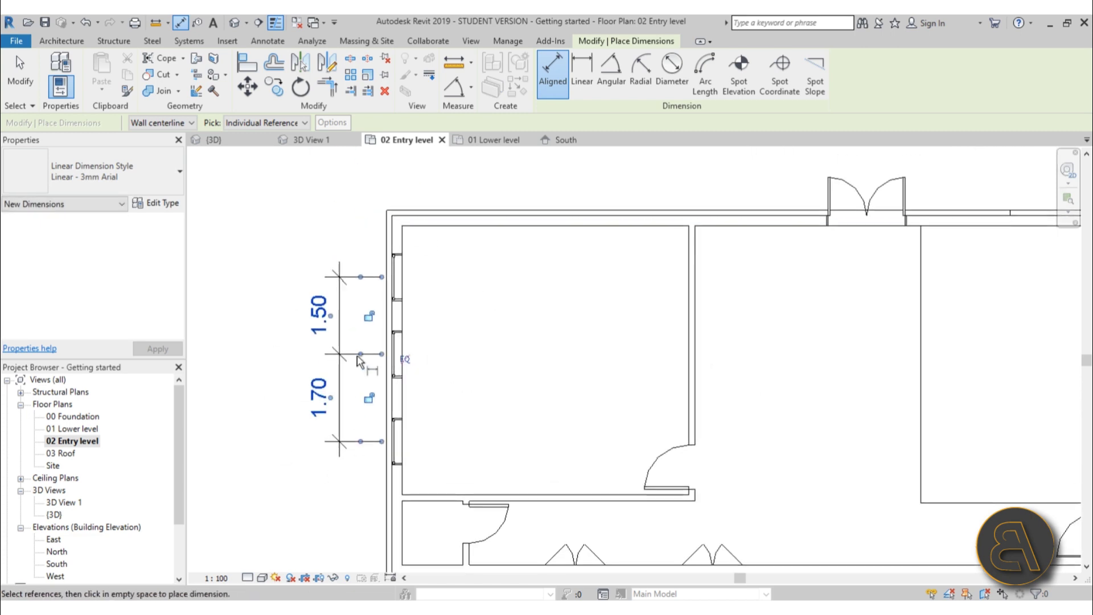
middle_drag(358, 361, 358, 311)
key(Escape)
key(Escape)
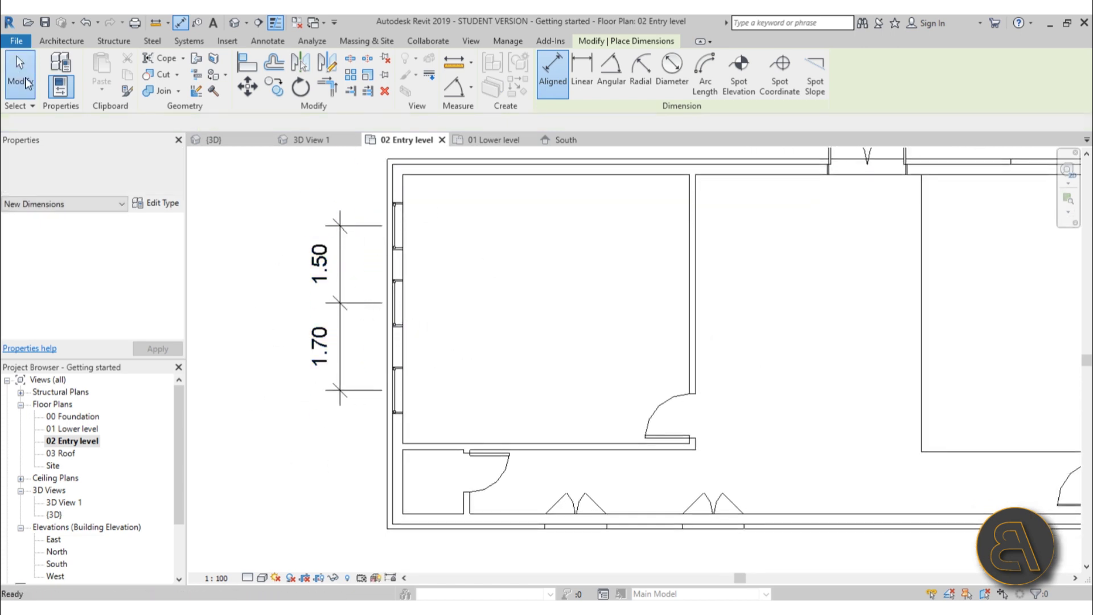
Toggle EQ on the window dimension string so both segments are equal.
scroll(347, 290, up, 2)
click(338, 353)
scroll(447, 351, down, 1)
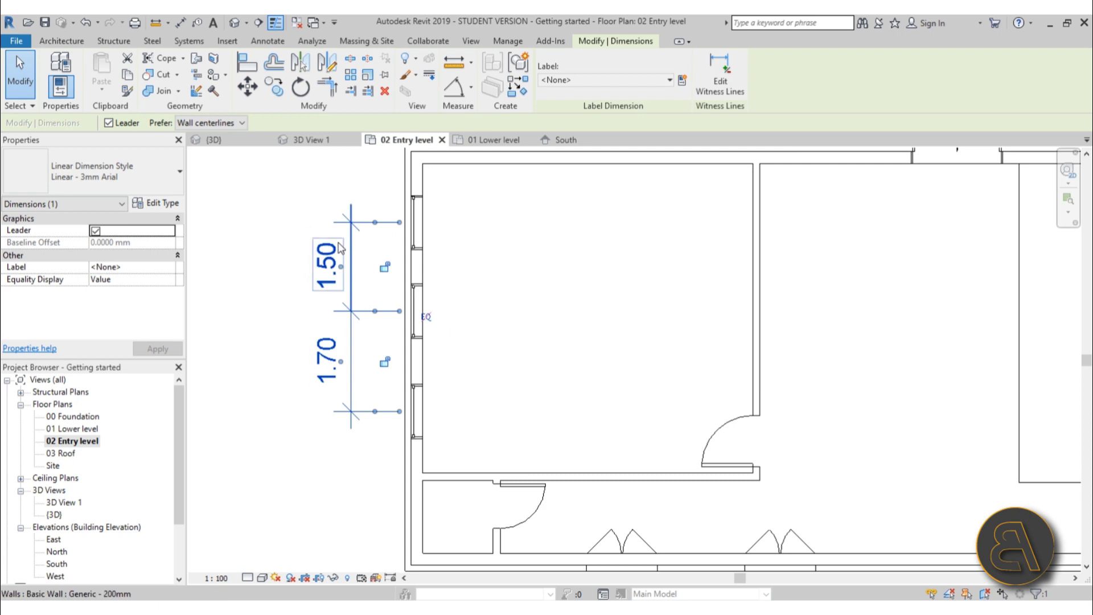
click(428, 319)
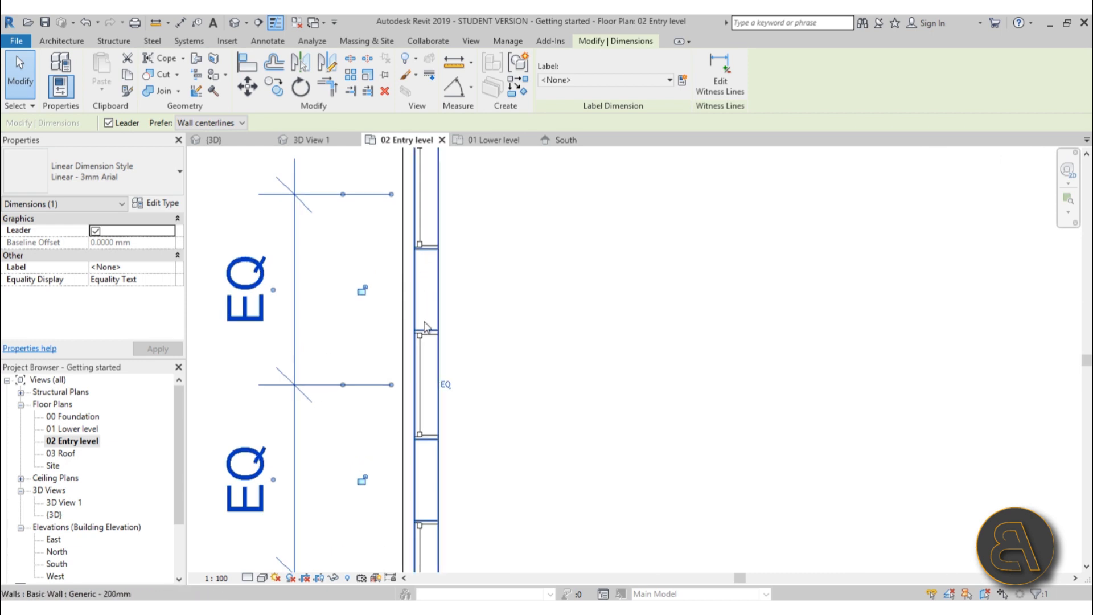
middle_drag(450, 383, 461, 222)
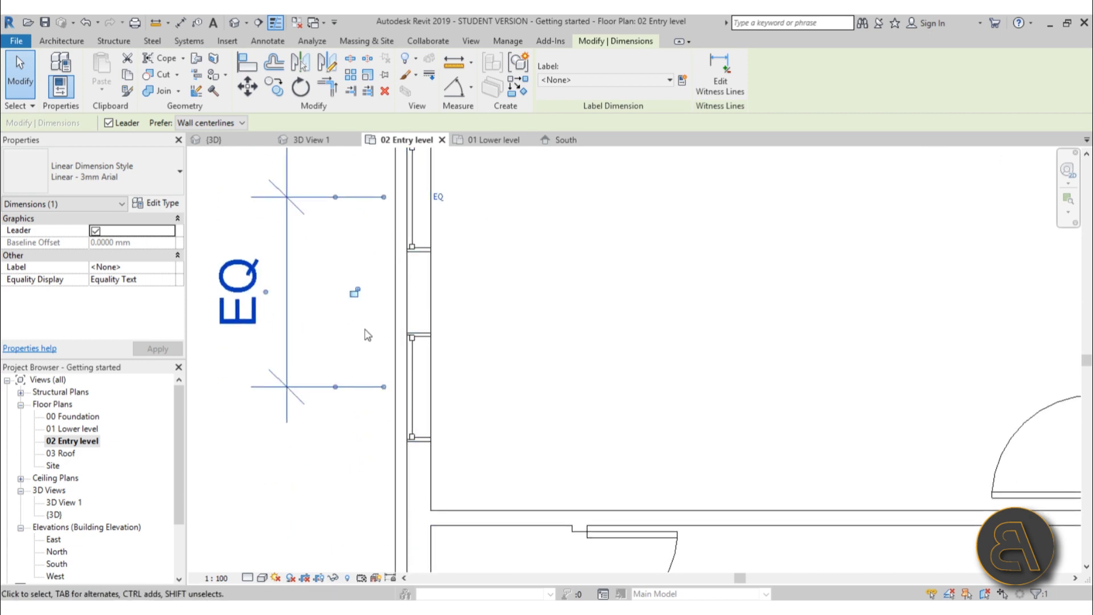
scroll(424, 319, down, 4)
click(477, 318)
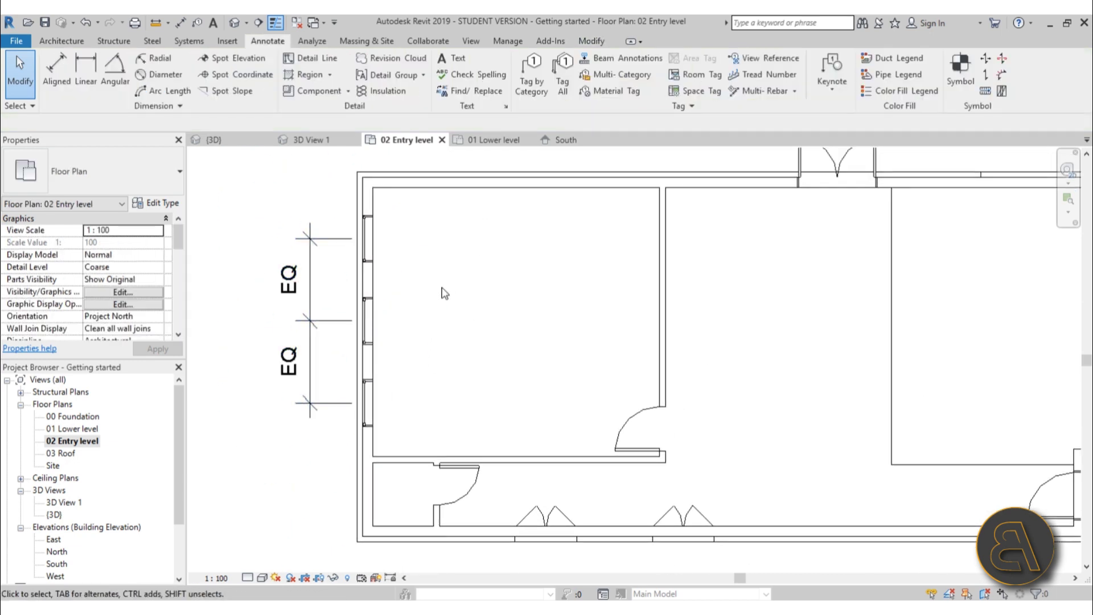
Orbit the {3D} view around the house corner and windows, then return to 01 Lower level.
click(234, 23)
shift+middle_drag(356, 411, 693, 300)
scroll(530, 245, up, 5)
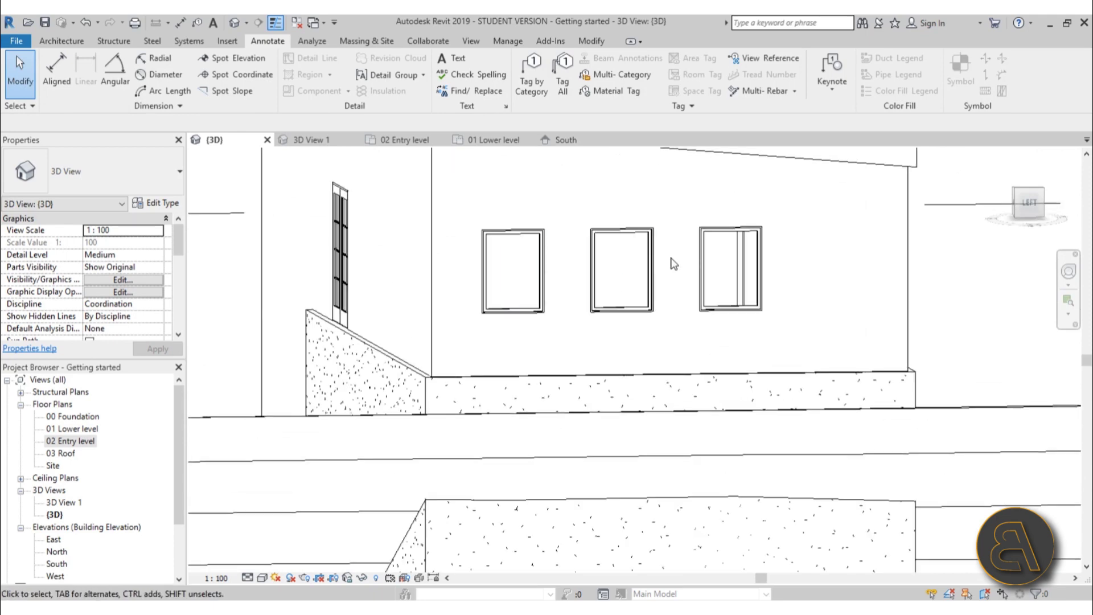
shift+middle_drag(672, 260, 735, 527)
mouse_move(417, 507)
shift+middle_down()
mouse_move(806, 417)
mouse_move(683, 455)
mouse_move(592, 501)
mouse_move(668, 505)
mouse_move(637, 493)
shift+middle_up()
shift+middle_drag(592, 410, 433, 473)
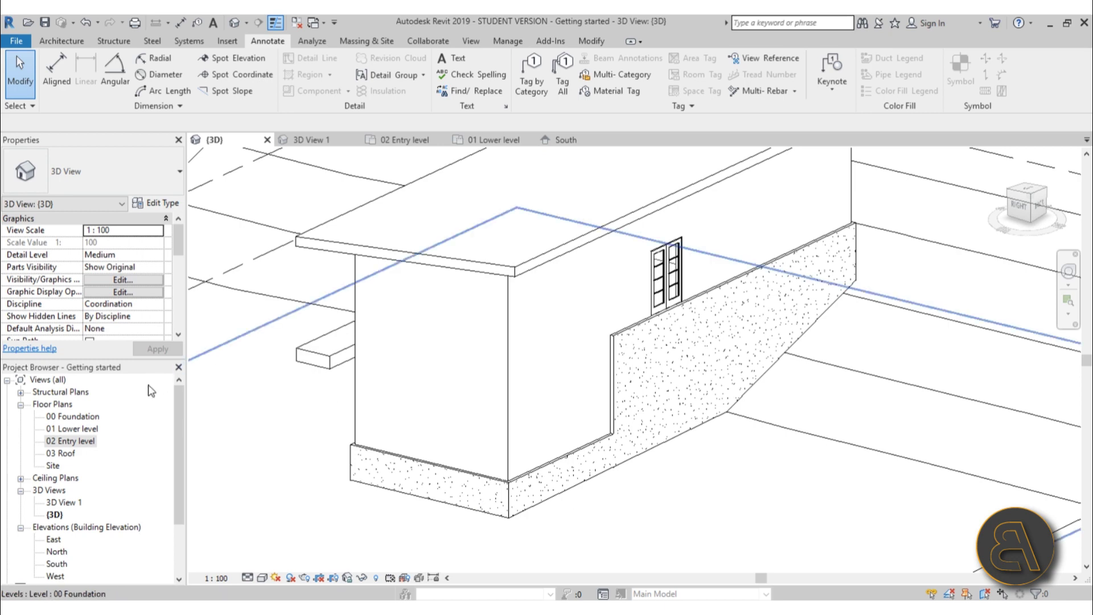
double_click(84, 428)
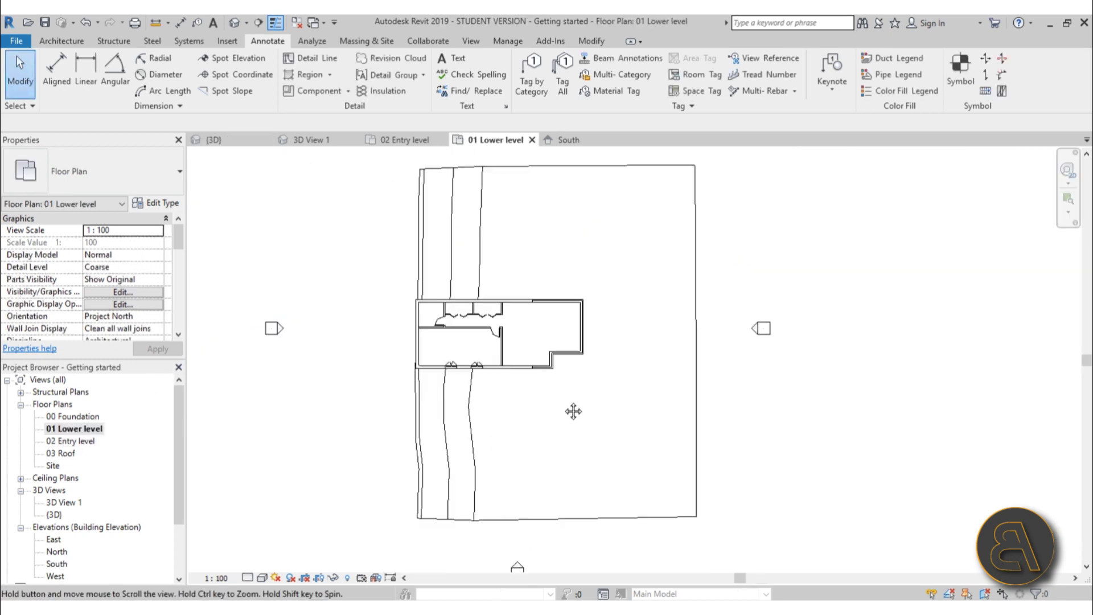
Inspect the lower level's top and right walls and frame the stepped right corner.
scroll(567, 343, up, 3)
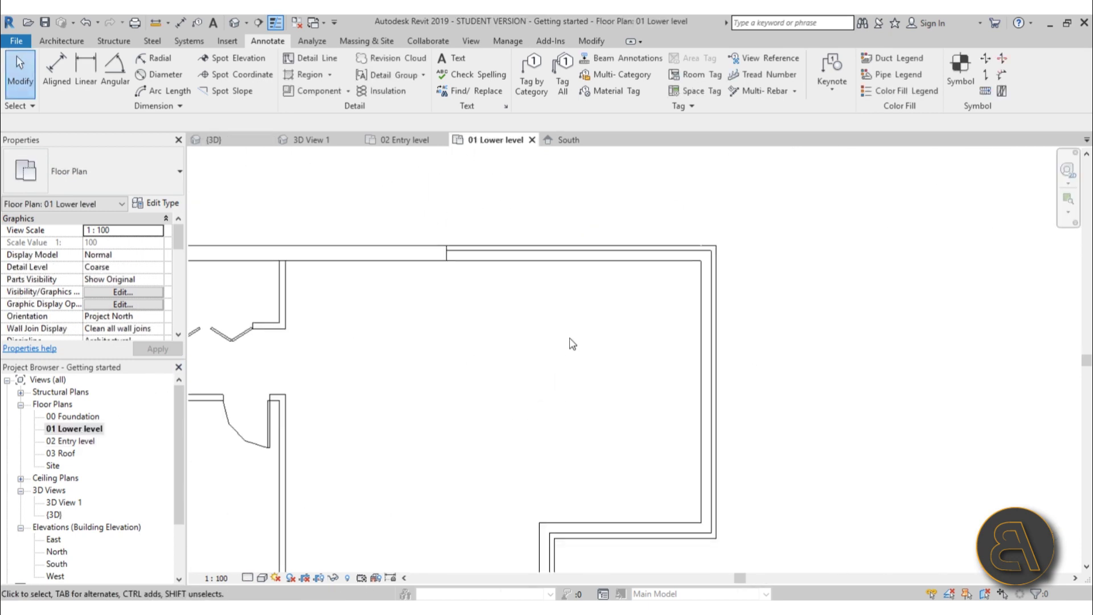
click(544, 255)
click(705, 387)
scroll(537, 300, down, 2)
mouse_move(537, 300)
middle_down()
mouse_move(513, 283)
mouse_move(520, 288)
middle_up()
scroll(512, 283, up, 2)
scroll(520, 288, up, 2)
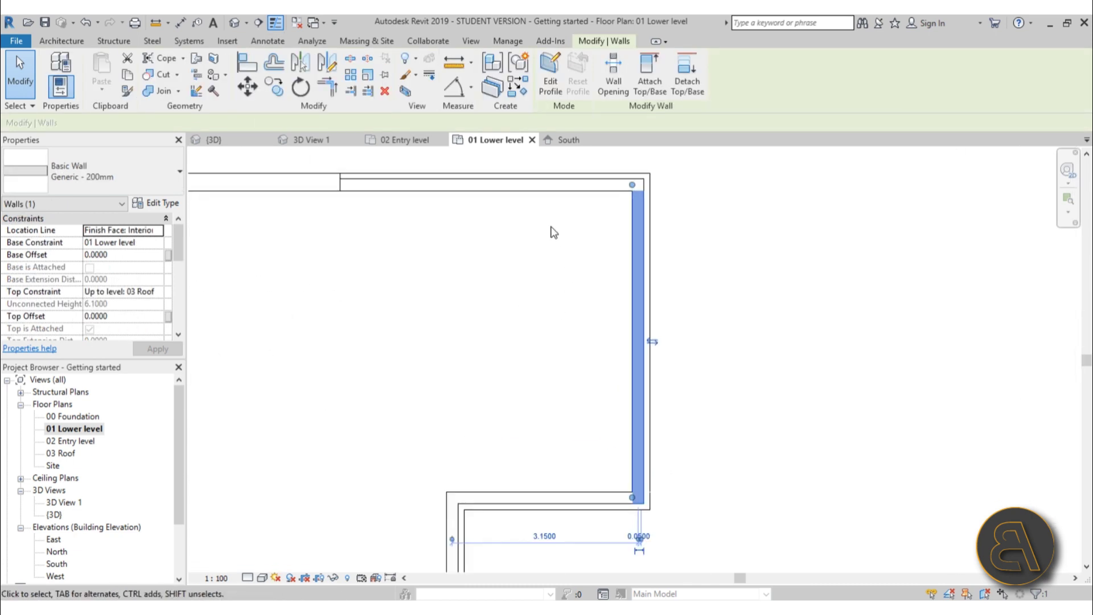
click(573, 295)
scroll(588, 378, down, 2)
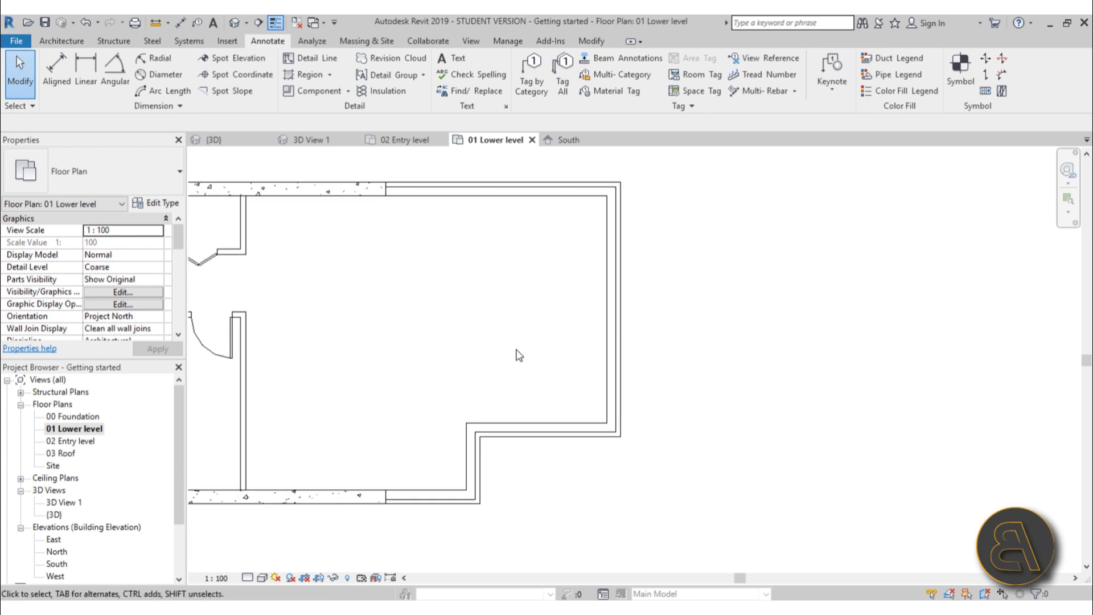
middle_drag(574, 371, 626, 407)
scroll(545, 402, up, 2)
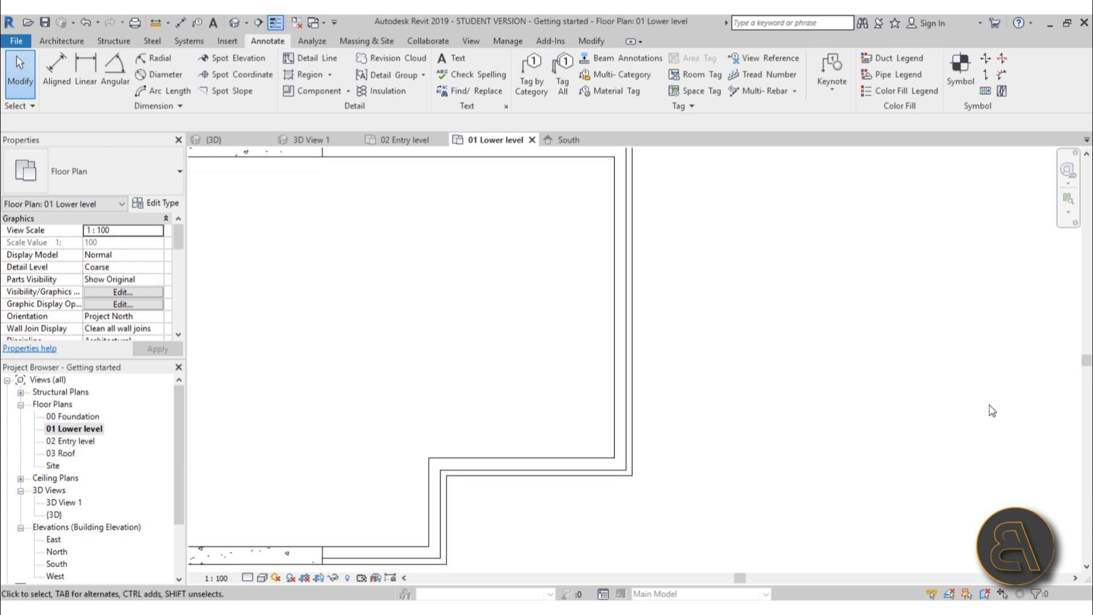
Place an M_Door-Exterior-Double-Full Glass-Wood_Clad 1500 x 2000mm door in the right wall.
click(62, 41)
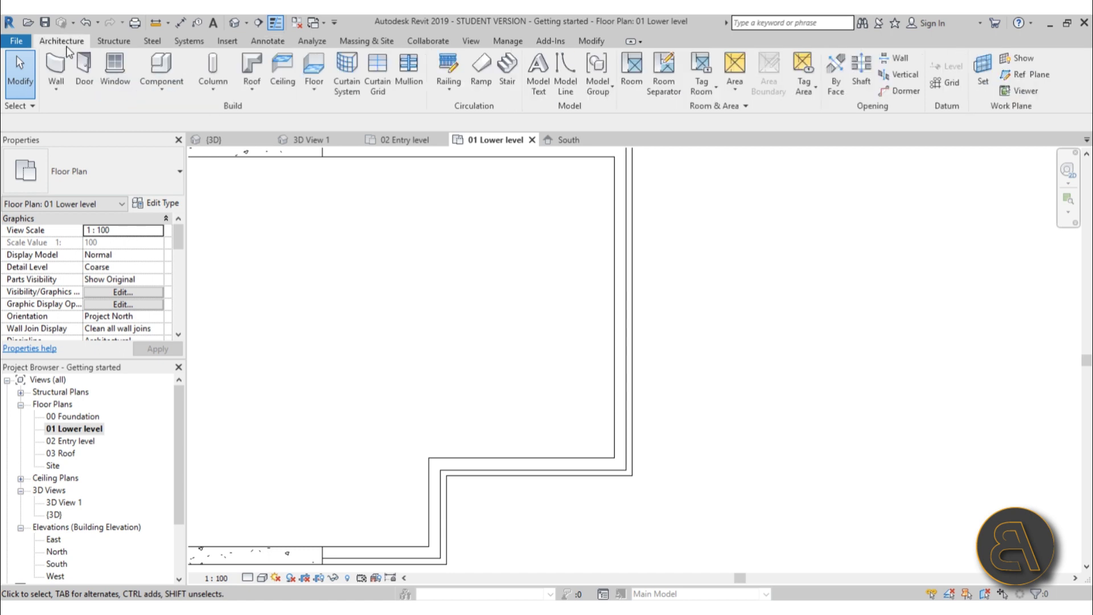
click(94, 67)
click(81, 178)
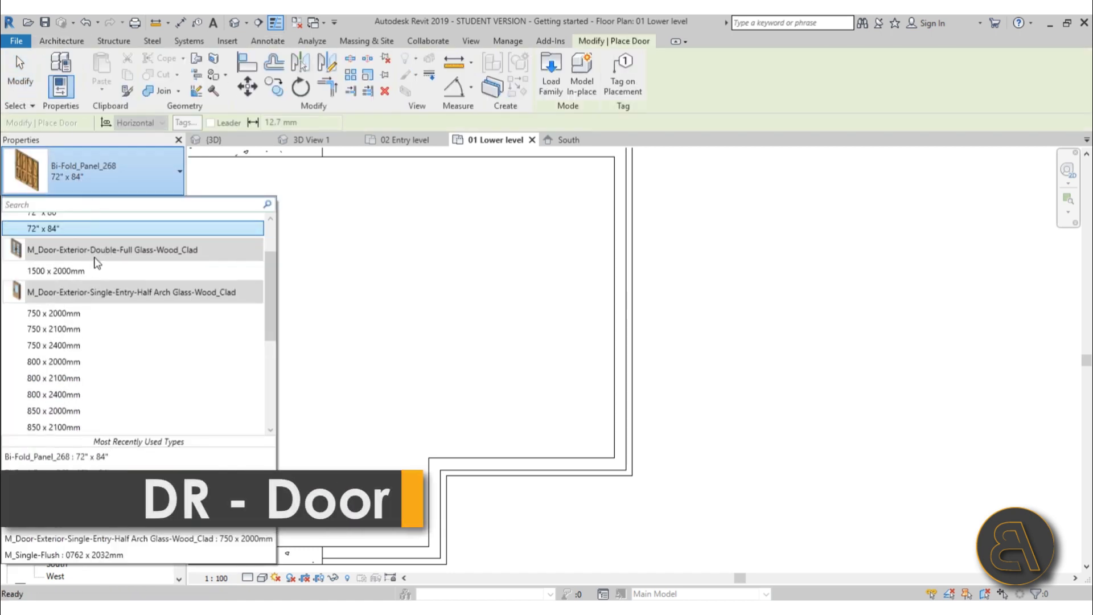
click(39, 273)
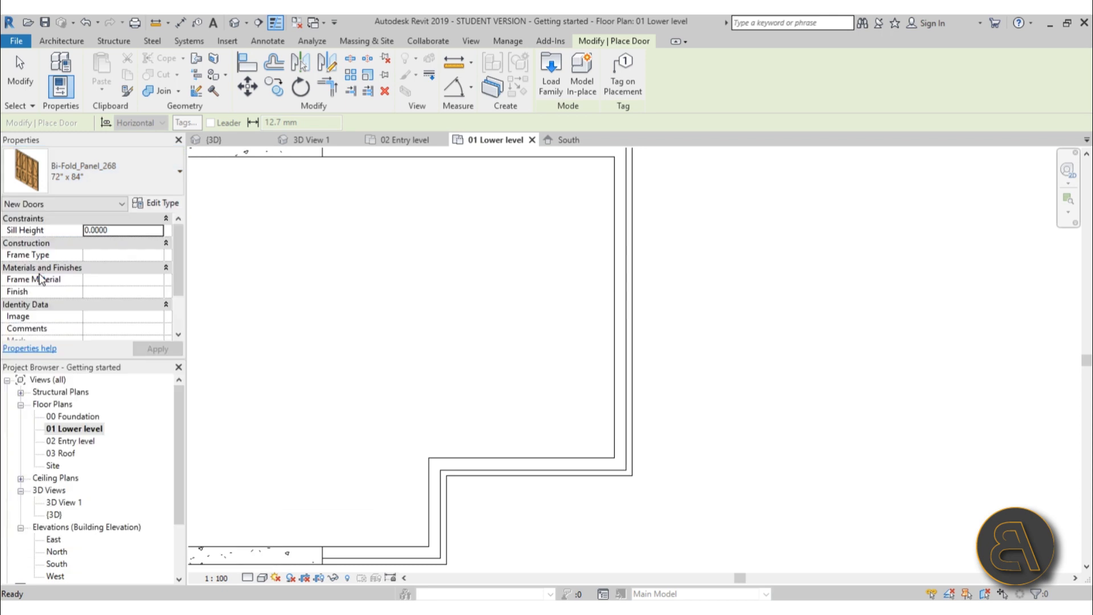
click(624, 405)
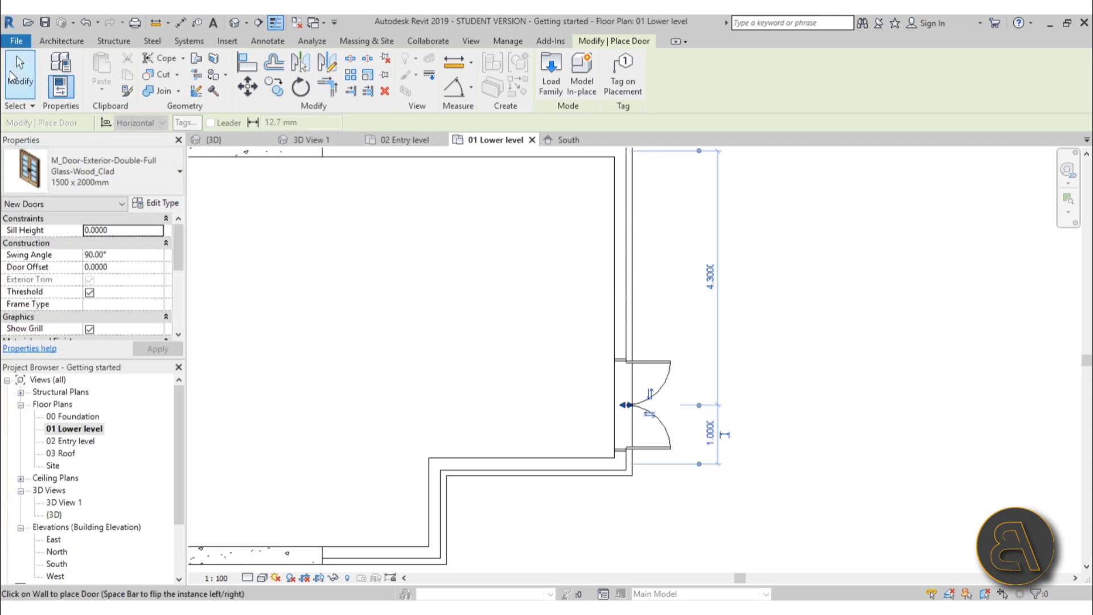
click(13, 76)
Select the new double door to check it, then review the room's top right corner.
scroll(748, 422, down, 1)
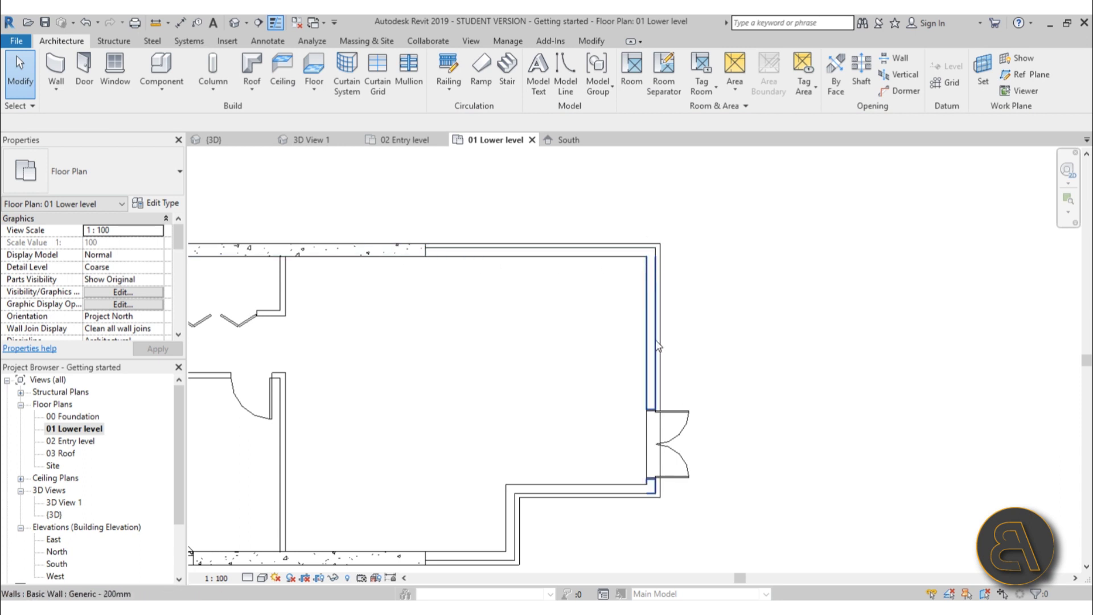
scroll(657, 345, down, 1)
scroll(558, 342, up, 3)
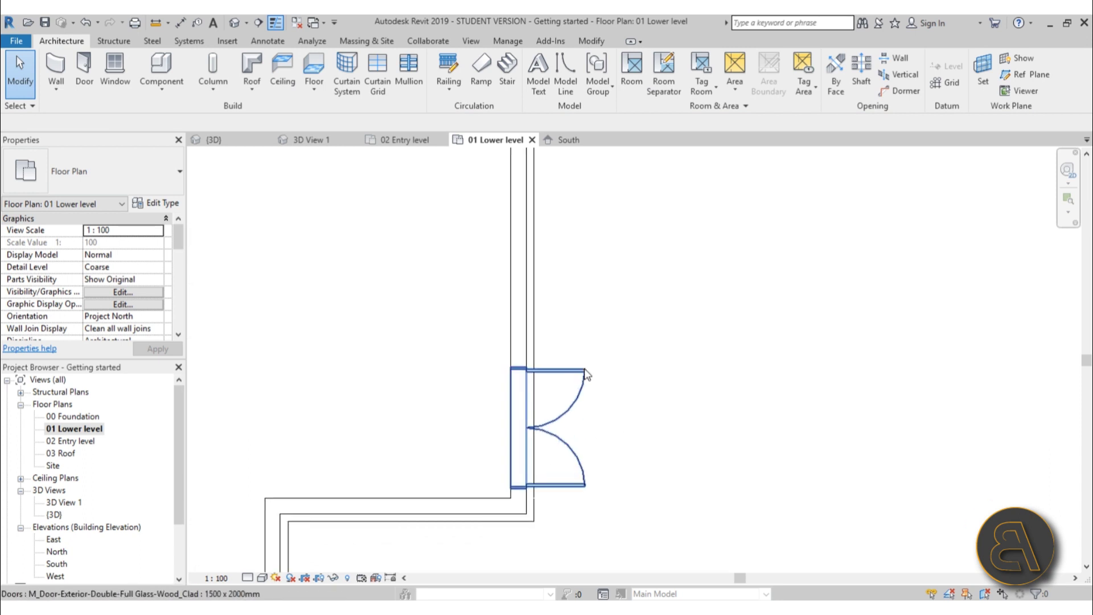
middle_drag(515, 374, 521, 373)
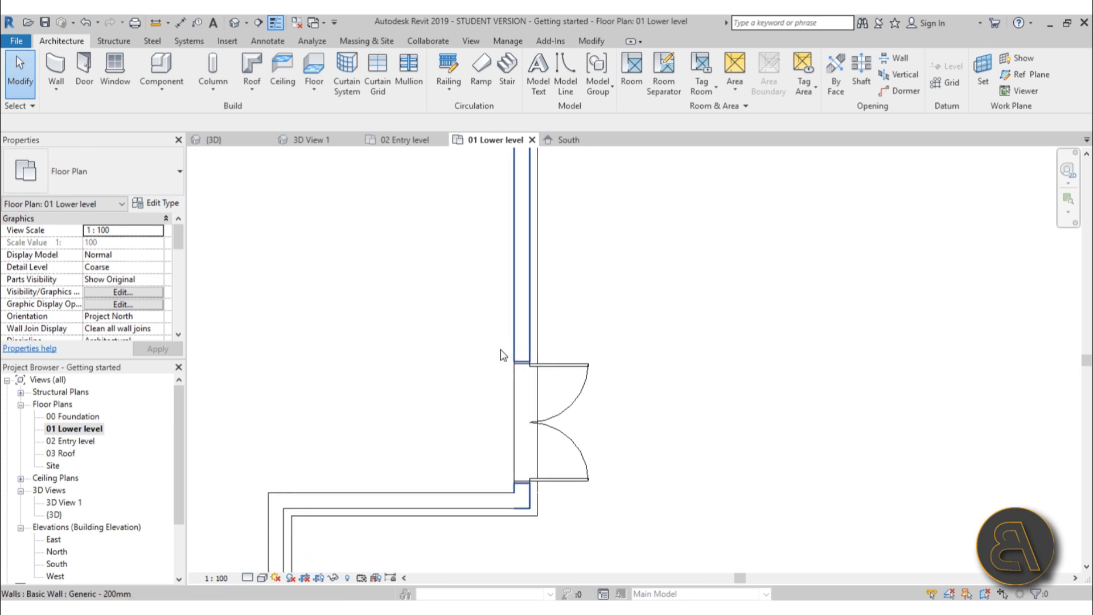
click(555, 367)
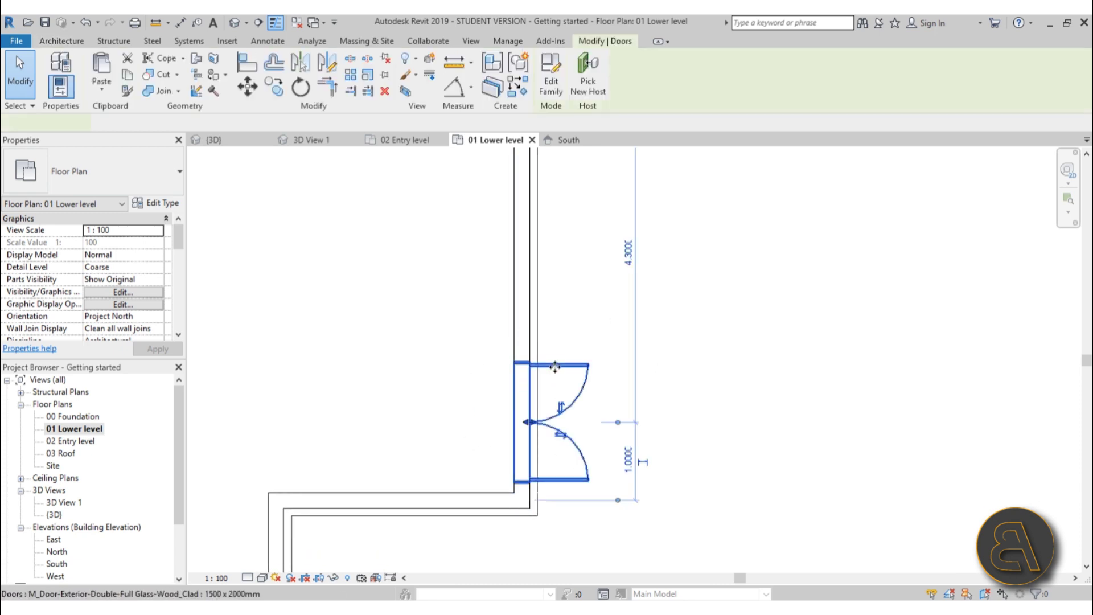
middle_drag(555, 367, 563, 450)
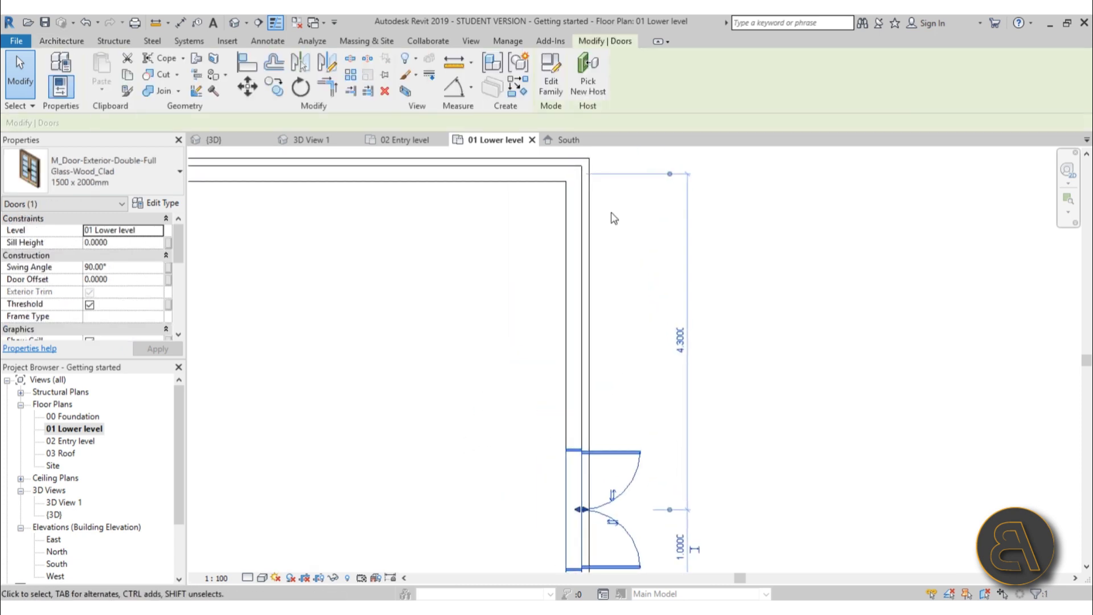
click(434, 279)
middle_drag(424, 302, 437, 271)
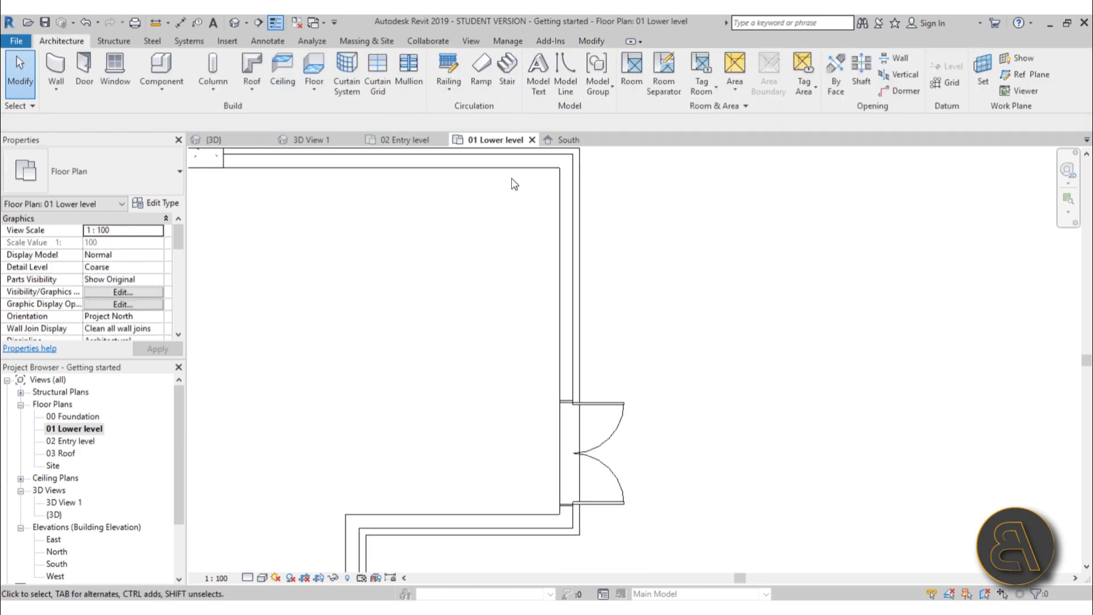
click(591, 41)
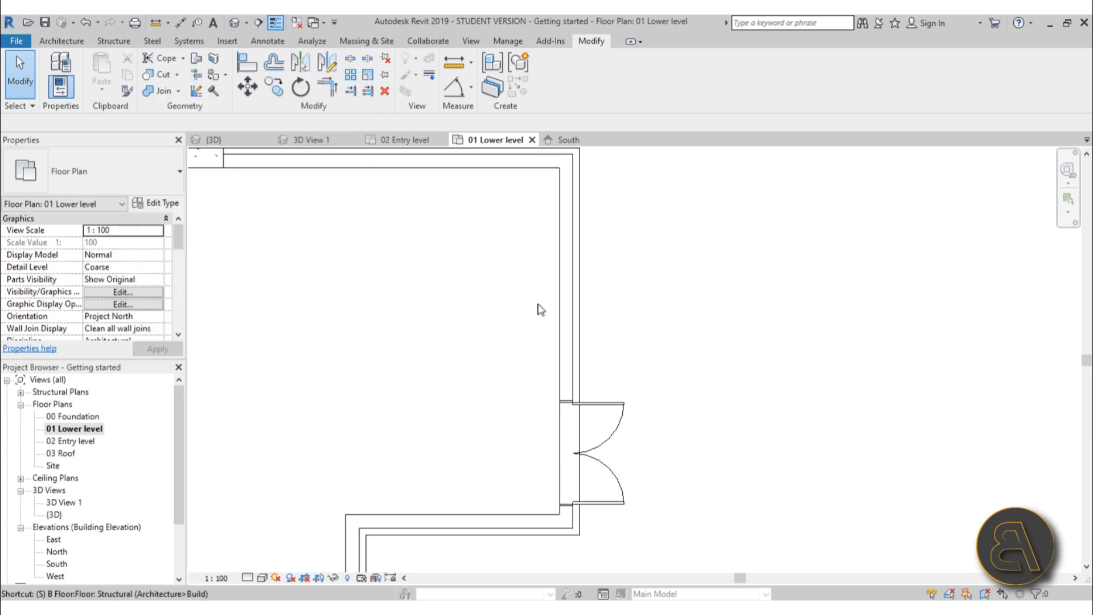
Split the lower level's right wall just above the double door.
key(l)
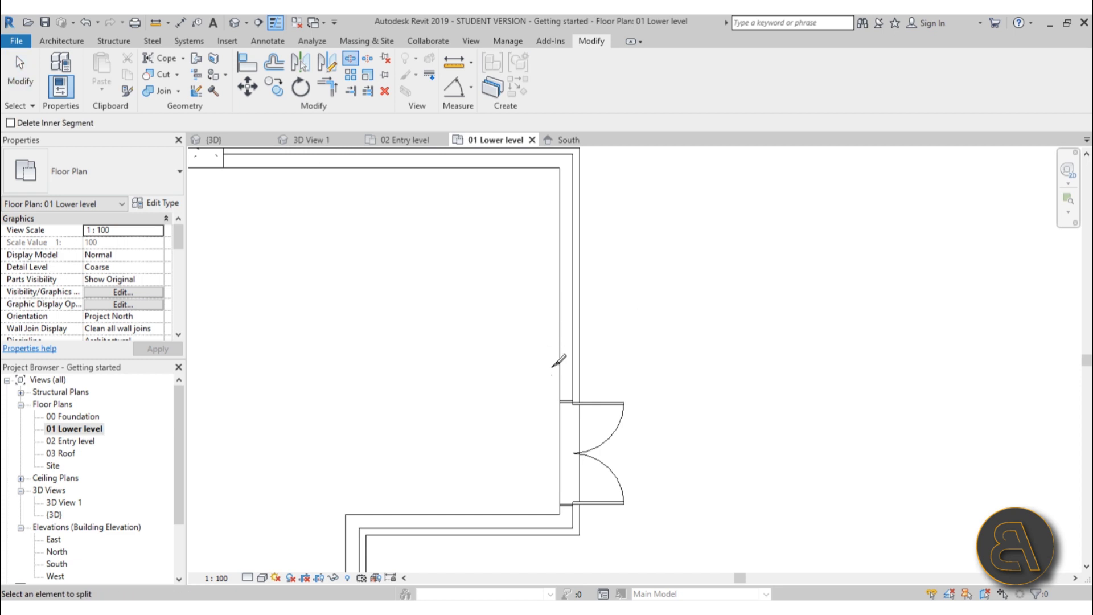
click(568, 385)
click(25, 85)
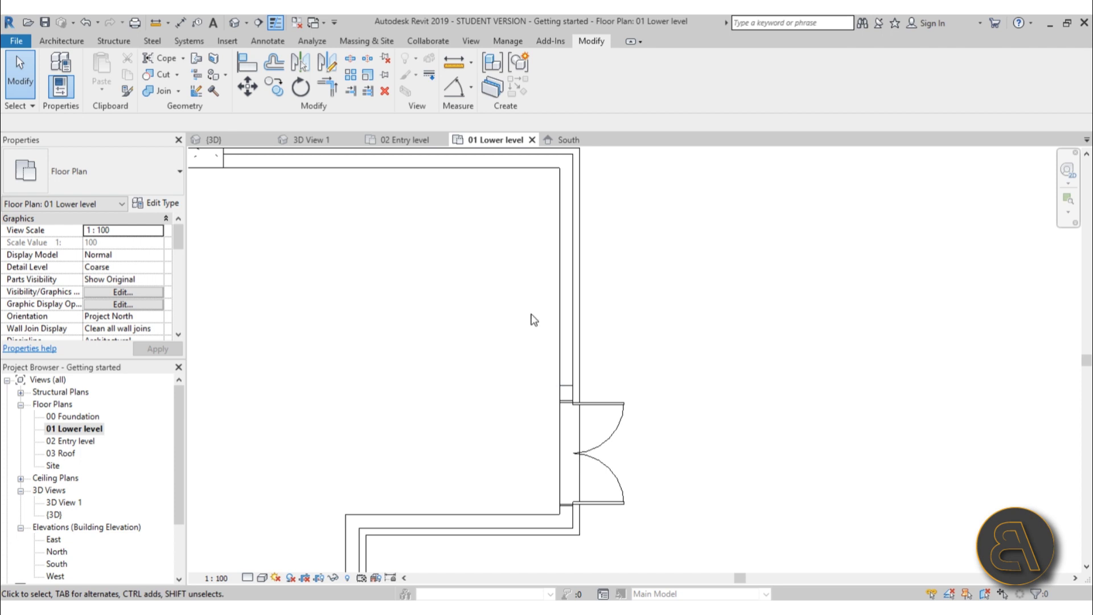
Select the top wall together with the upper right-wall segment.
click(569, 323)
middle_drag(493, 292, 546, 367)
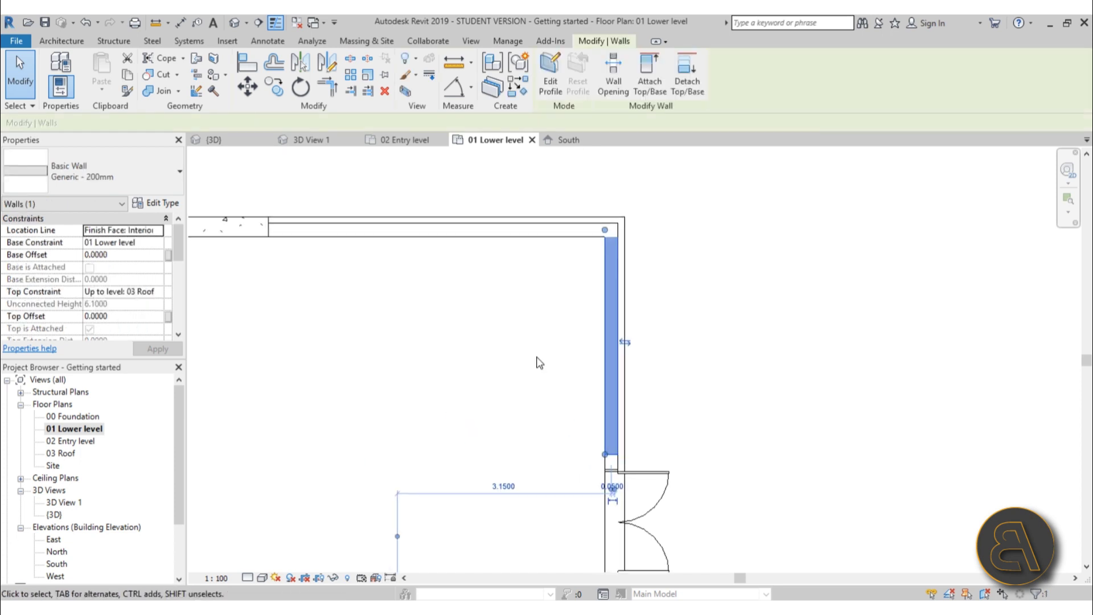
click(489, 234)
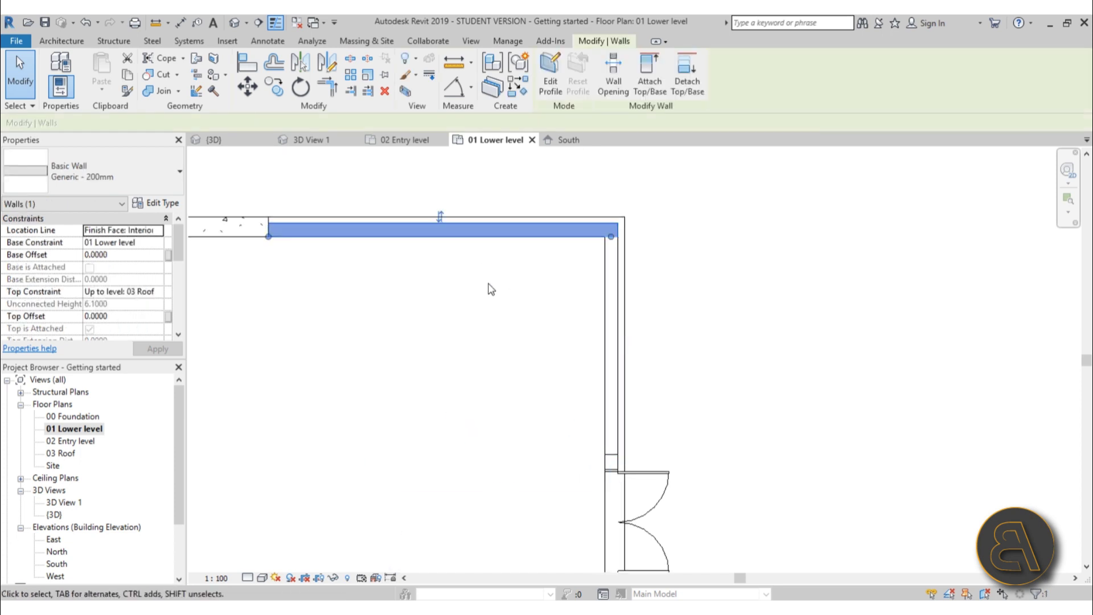
ctrl+click(611, 292)
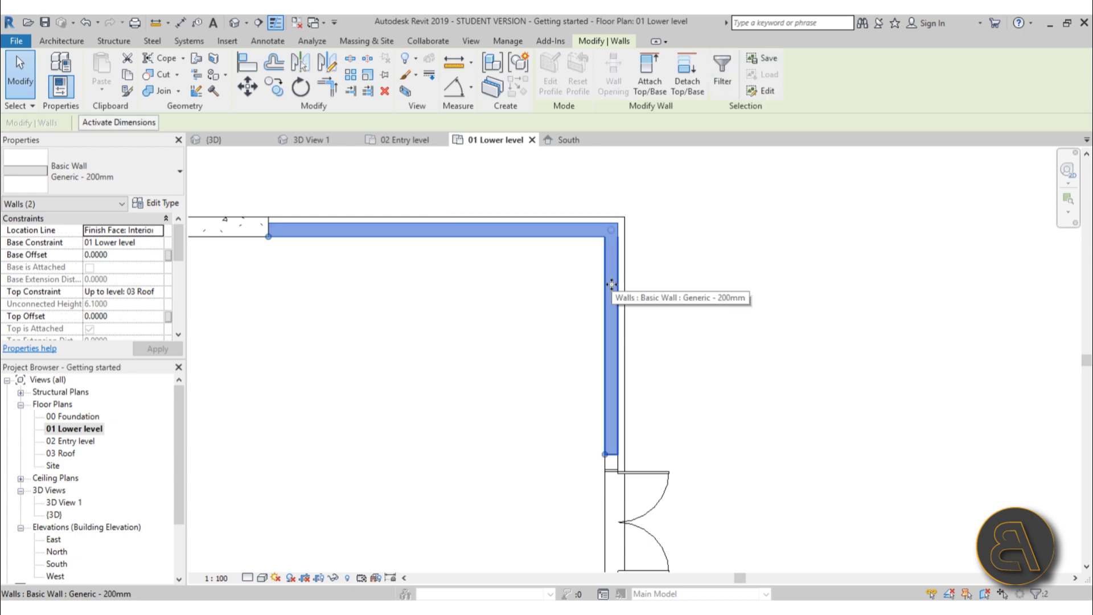
click(67, 173)
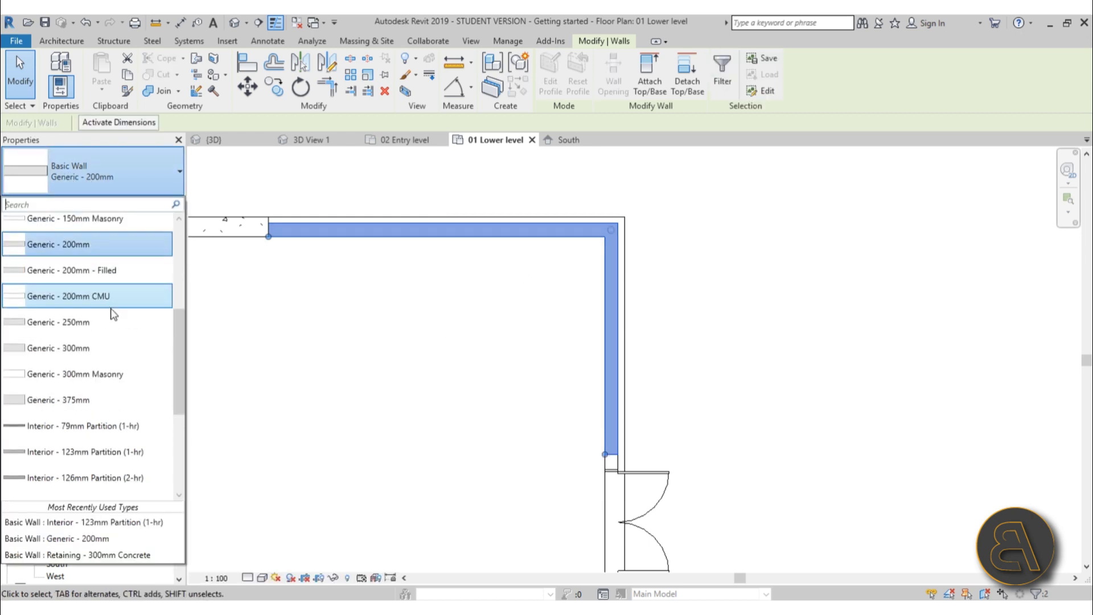
Change both selected walls to Curtain Wall: Storefront, then save the project.
scroll(111, 318, down, 2)
scroll(112, 324, down, 2)
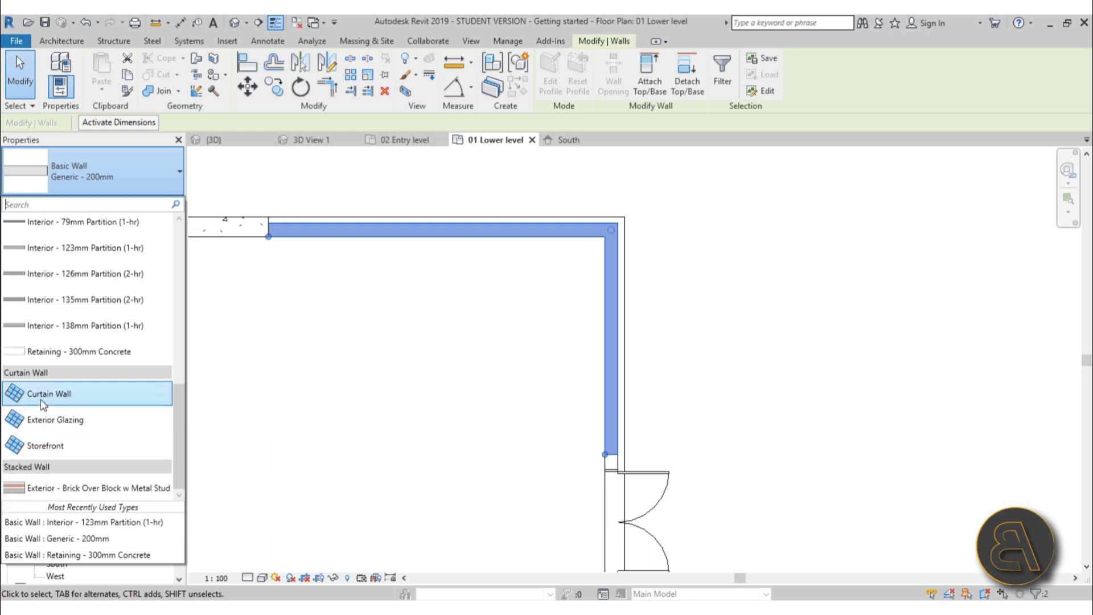
click(46, 445)
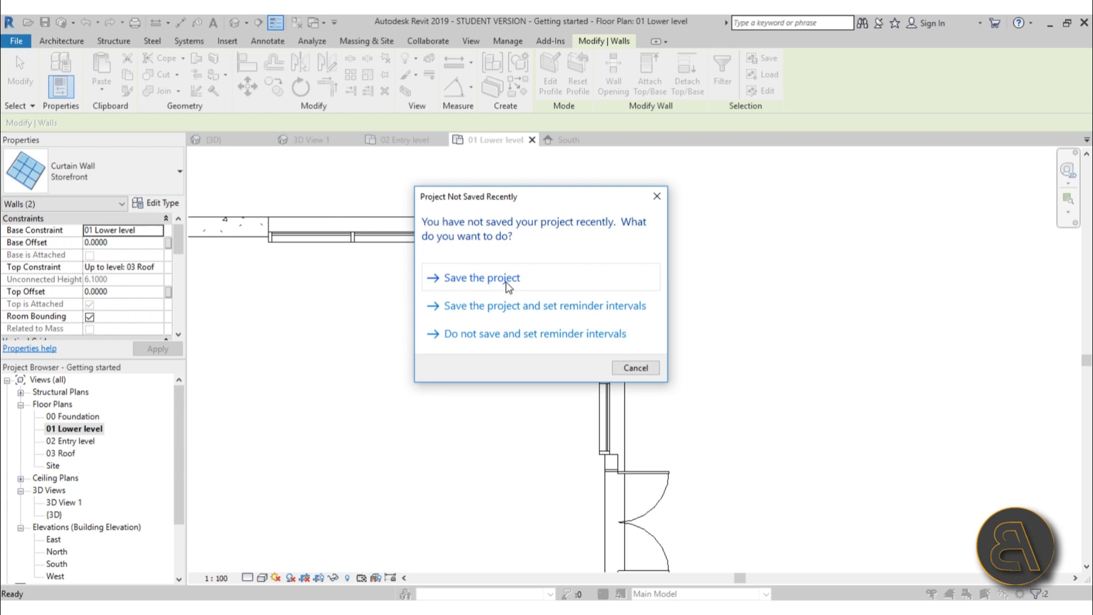
drag(516, 190, 530, 194)
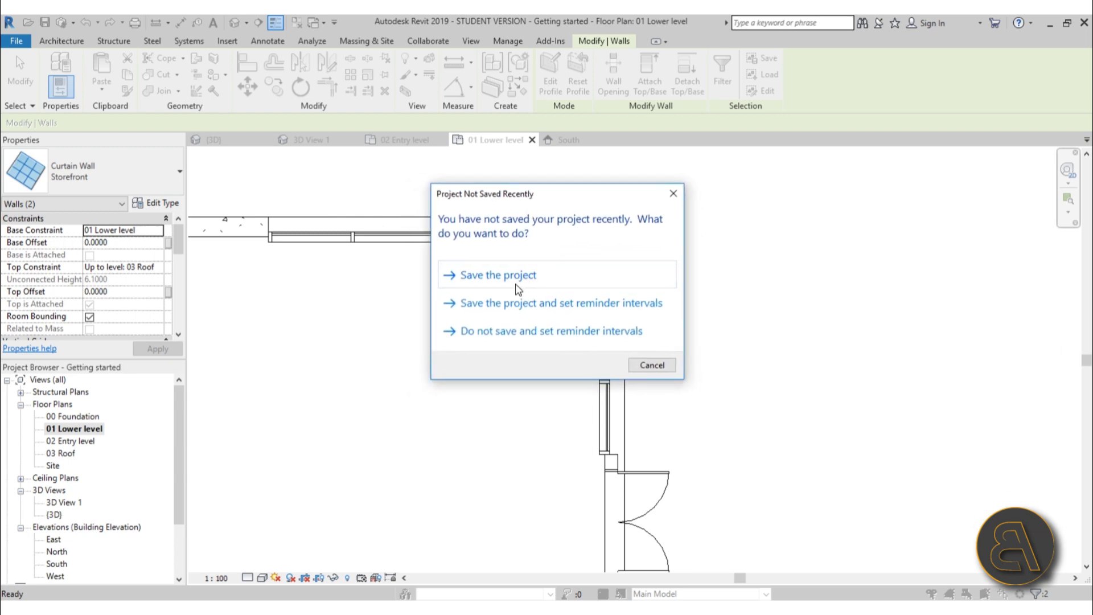
click(488, 277)
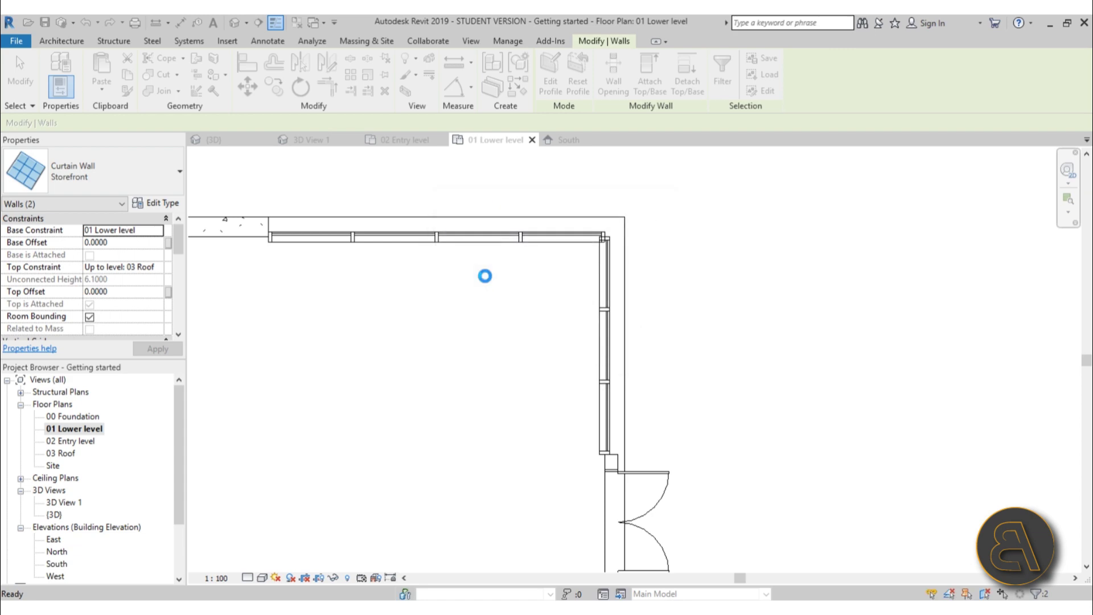
Open the {3D} view and orbit around the Storefront corner beside the double glass door.
click(213, 140)
shift+middle_drag(708, 584, 611, 519)
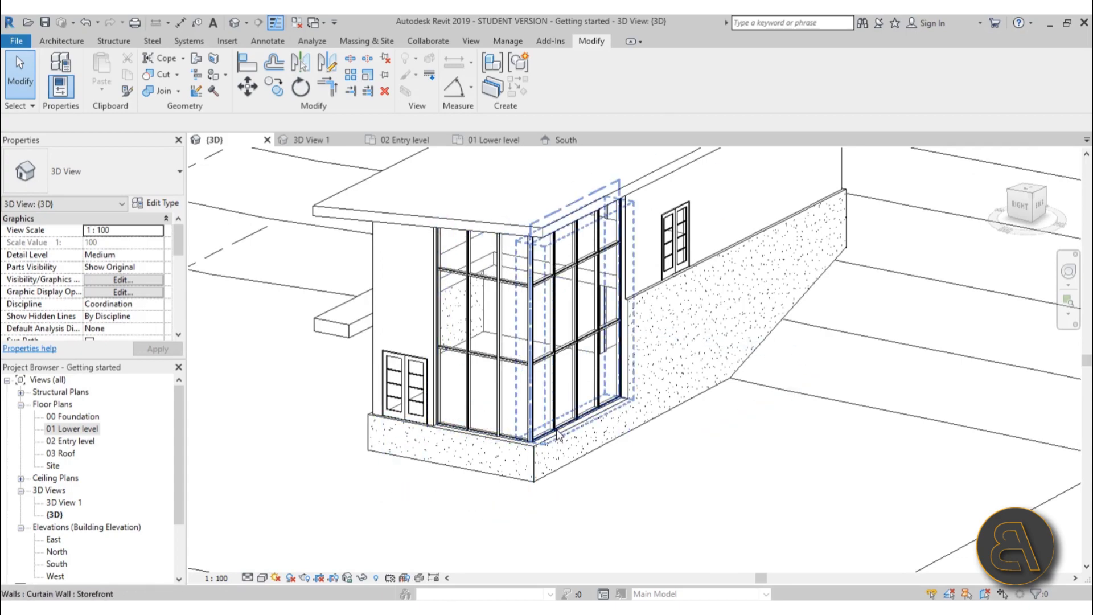
shift+middle_drag(573, 489, 599, 546)
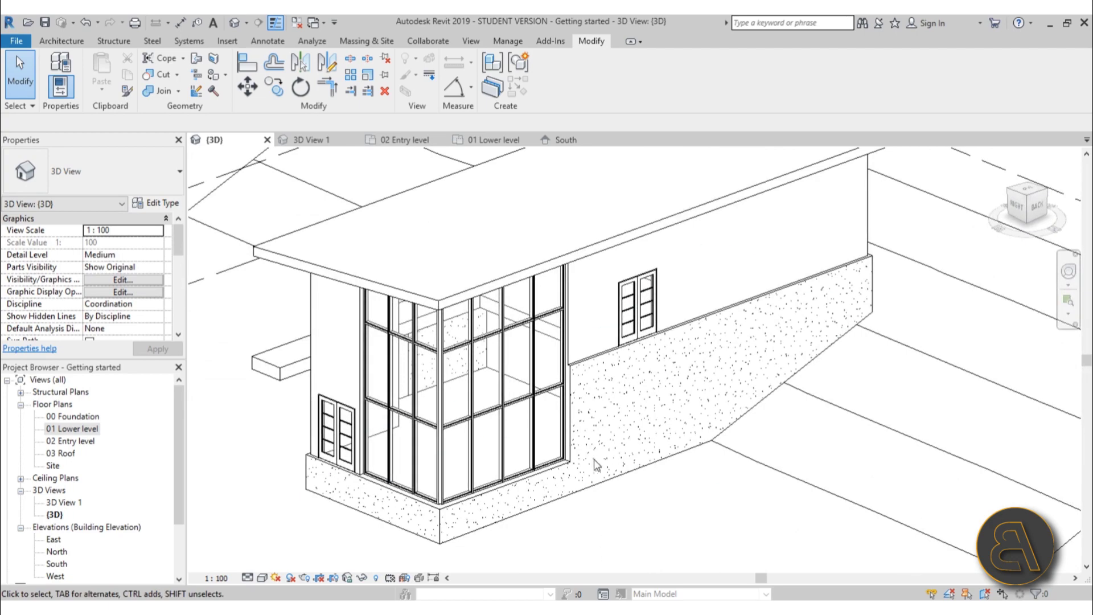
shift+middle_drag(551, 507, 592, 490)
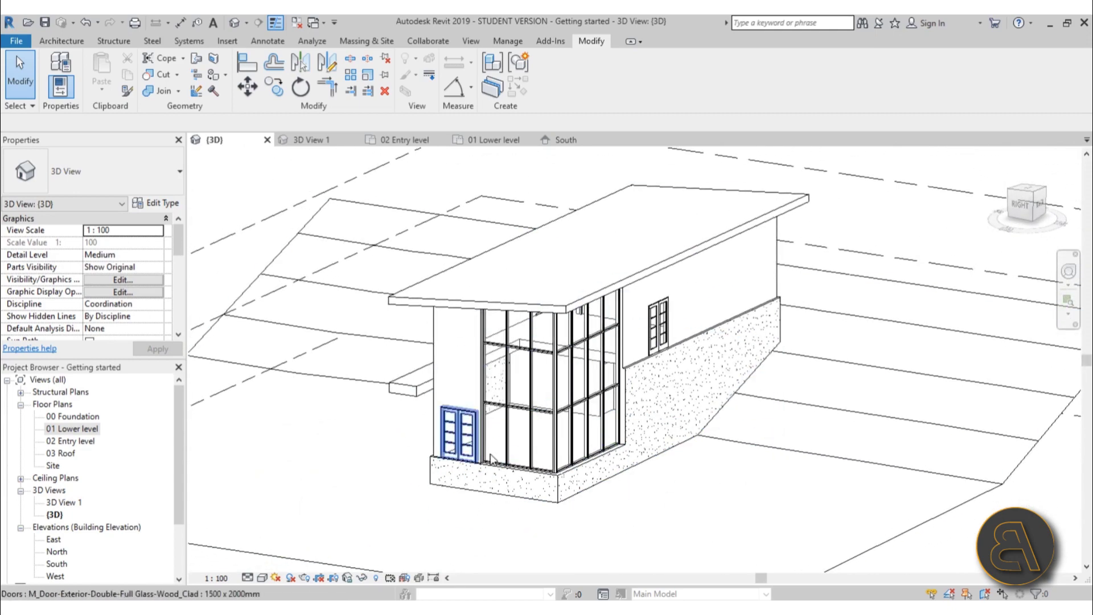